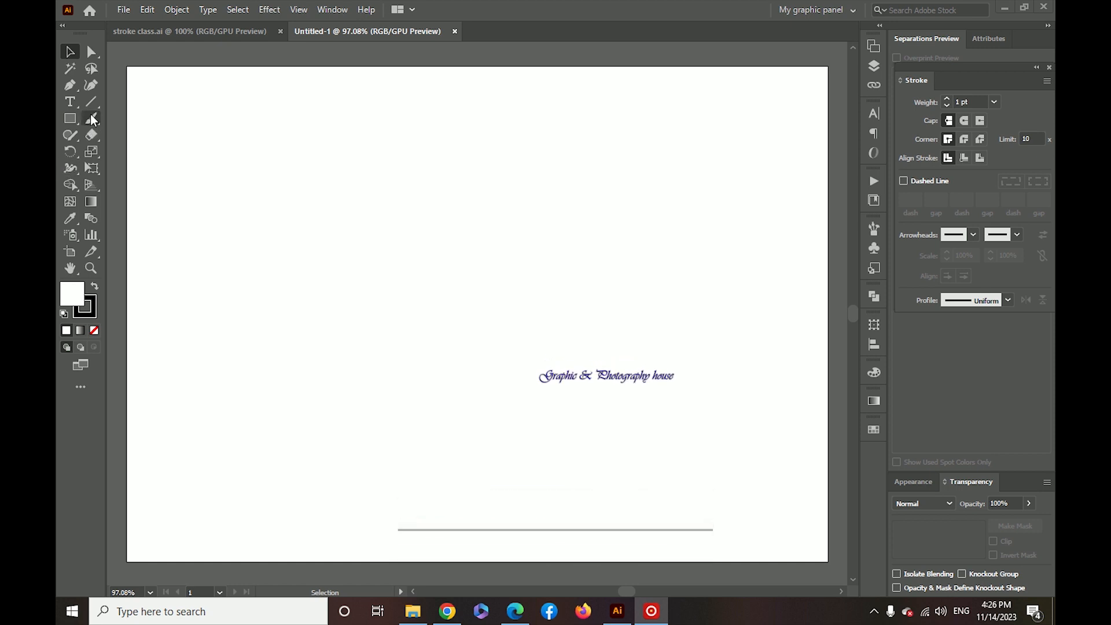
- Draw a rectangle in the upper-left area of the artboard and fill it with dark red
click(72, 118)
drag(183, 136, 500, 338)
key(v)
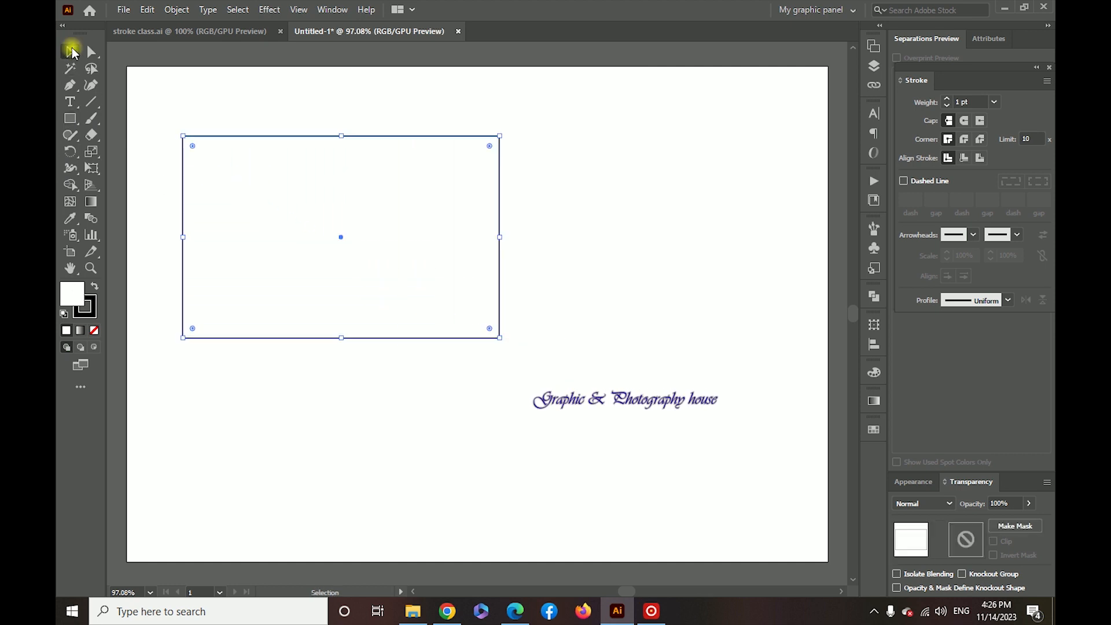
double_click(79, 302)
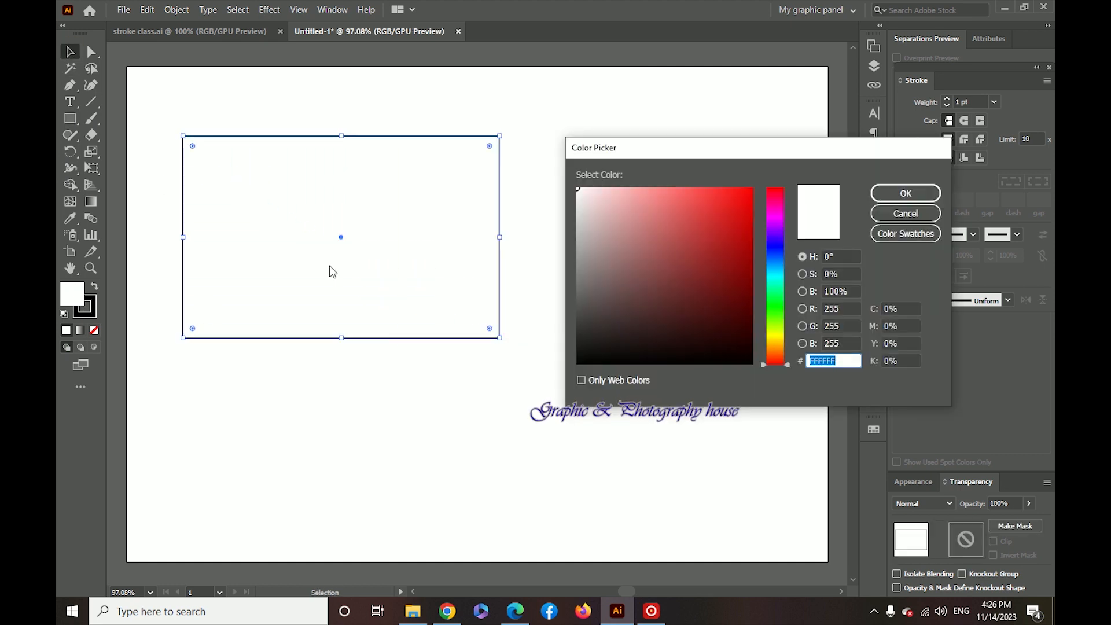
click(717, 263)
click(905, 194)
- Set the red rectangle's stroke weight to 8 pt and move the rectangle towards the centre of the artboard
click(85, 306)
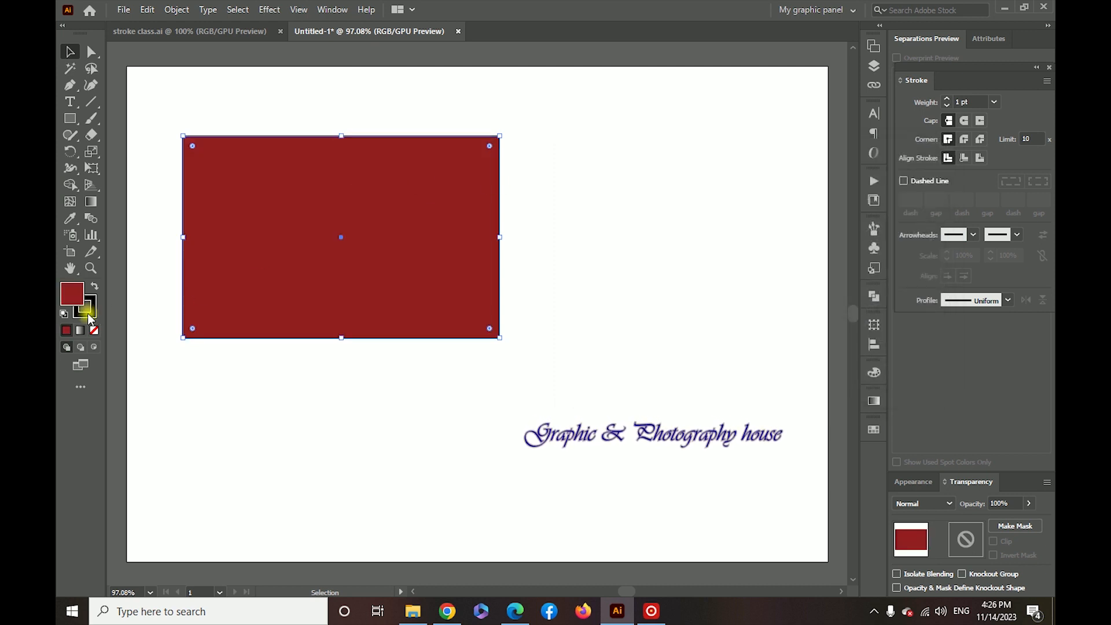
click(378, 297)
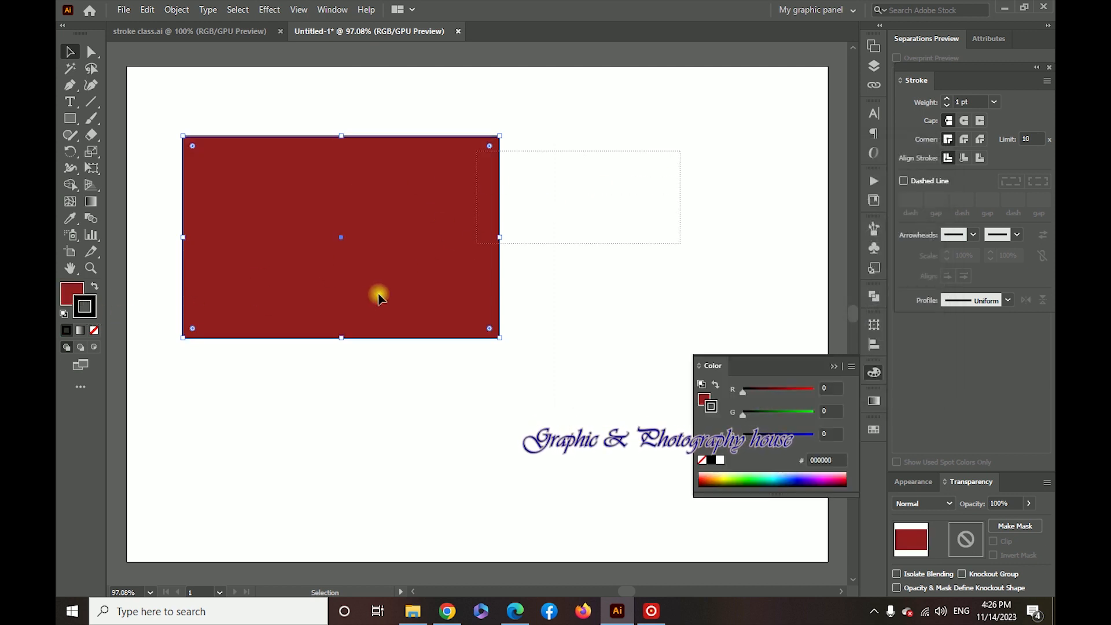
click(993, 102)
click(1010, 269)
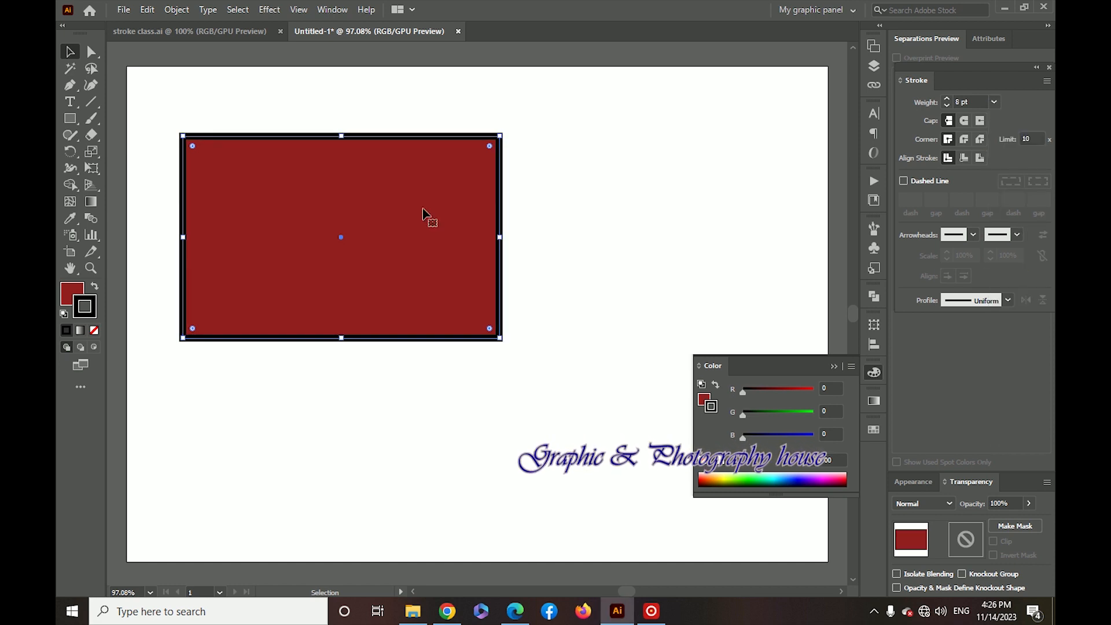
drag(280, 149, 439, 186)
drag(305, 139, 436, 273)
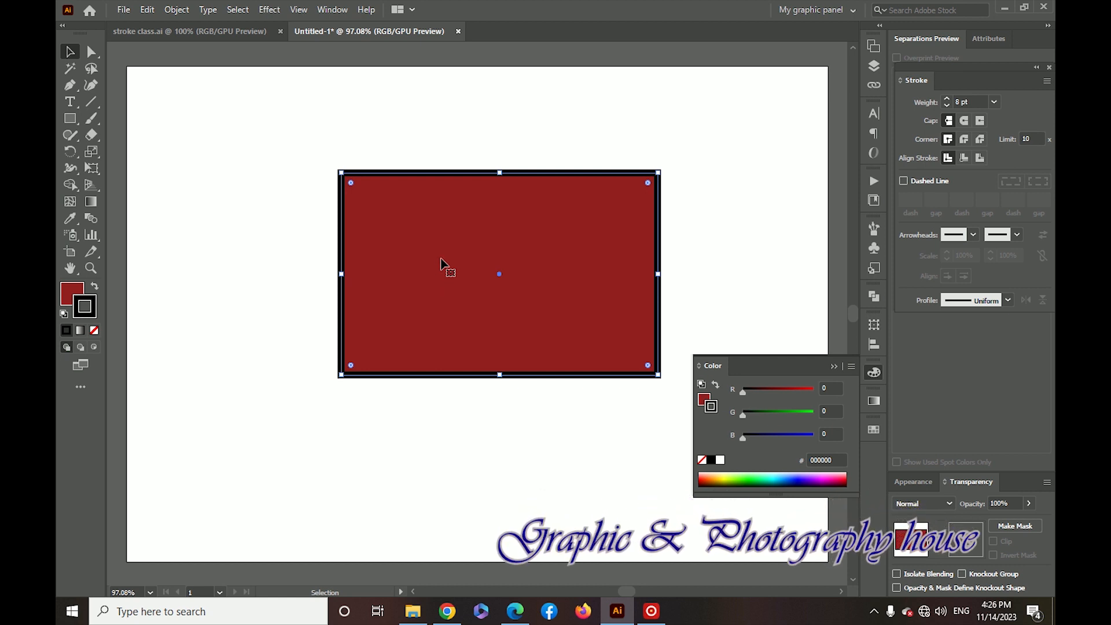
- Change the rectangle's stroke color to bright green (#05E21F)
double_click(84, 308)
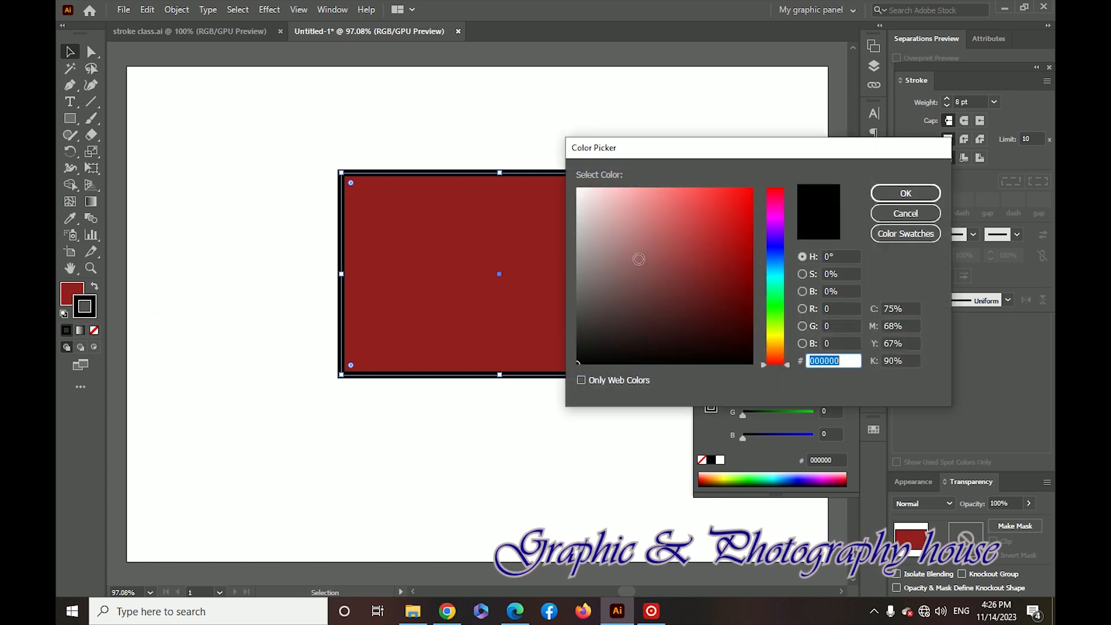
drag(783, 306, 781, 301)
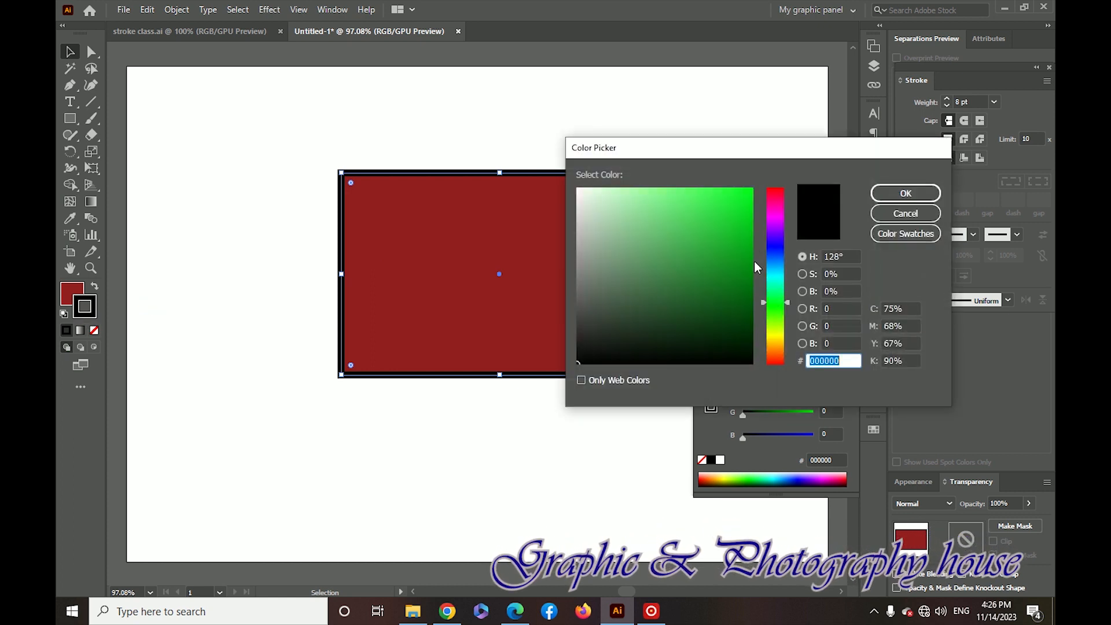
click(749, 207)
click(906, 192)
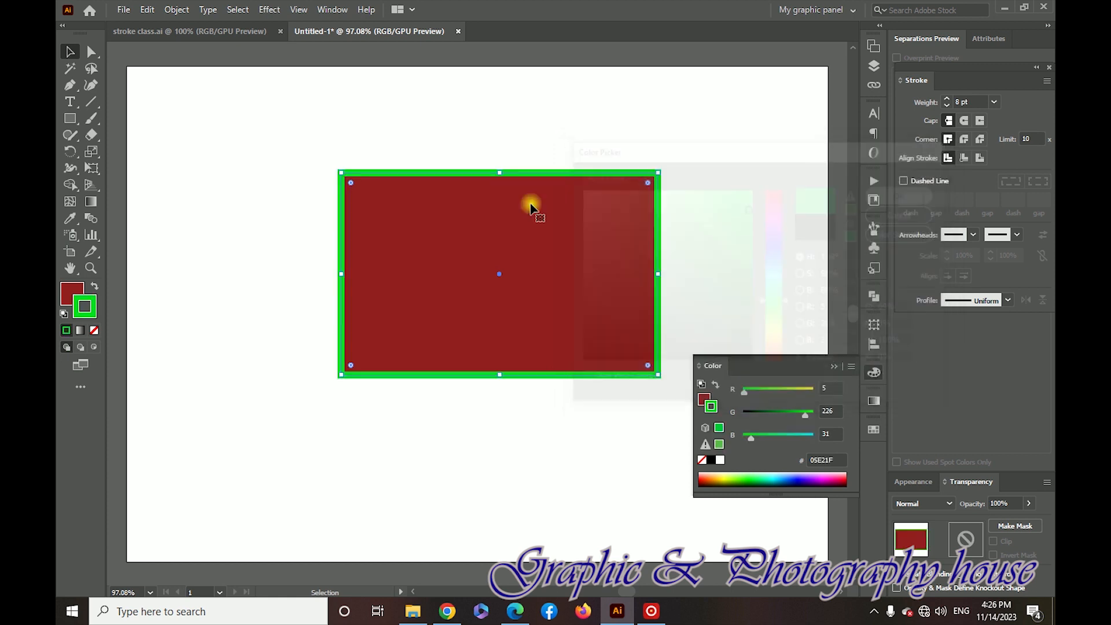
drag(285, 145, 410, 239)
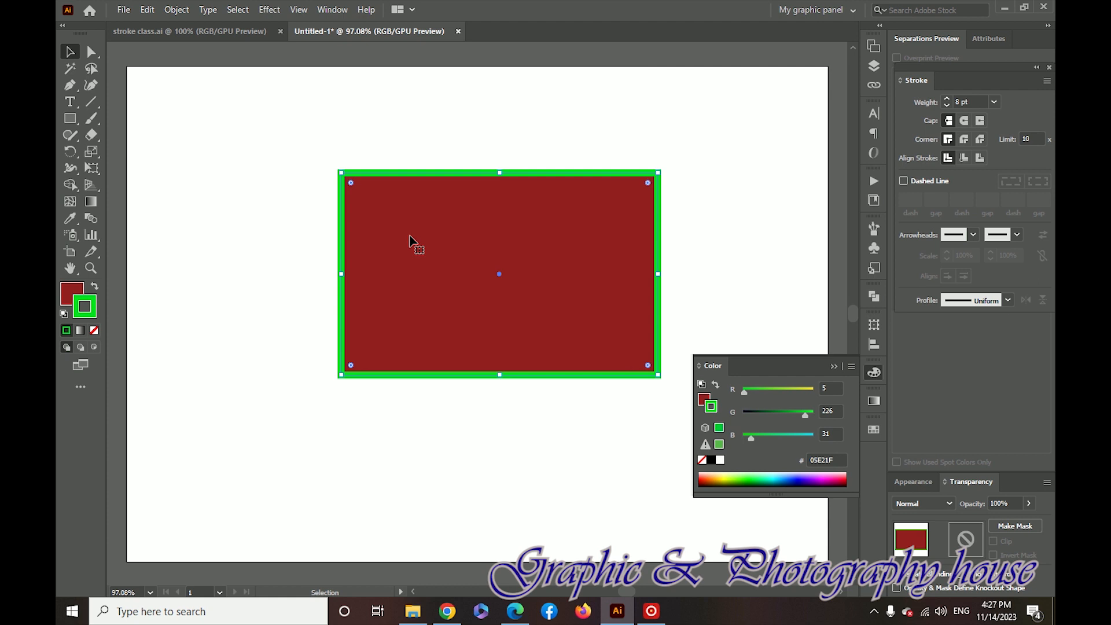
- Delete the green-outlined rectangle and switch to the stroke class.ai document
click(388, 152)
click(418, 173)
key(Delete)
drag(917, 82, 260, 128)
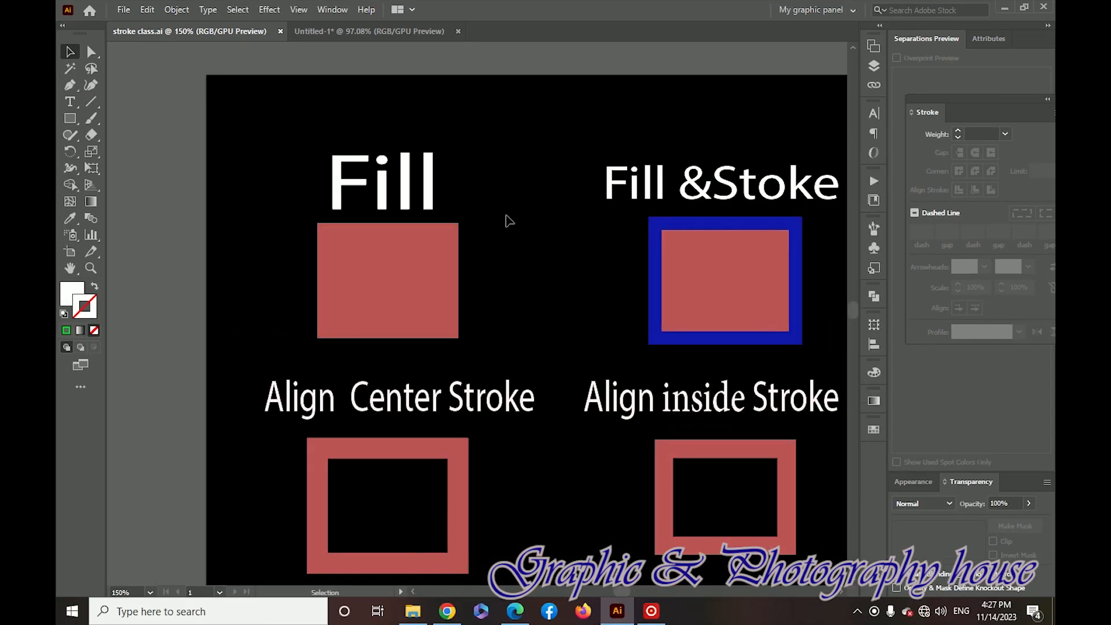
- Examine the fill and stroke settings of the Fill, Fill & Stroke and Stroke-only example rectangles
drag(488, 183, 519, 222)
drag(254, 127, 447, 335)
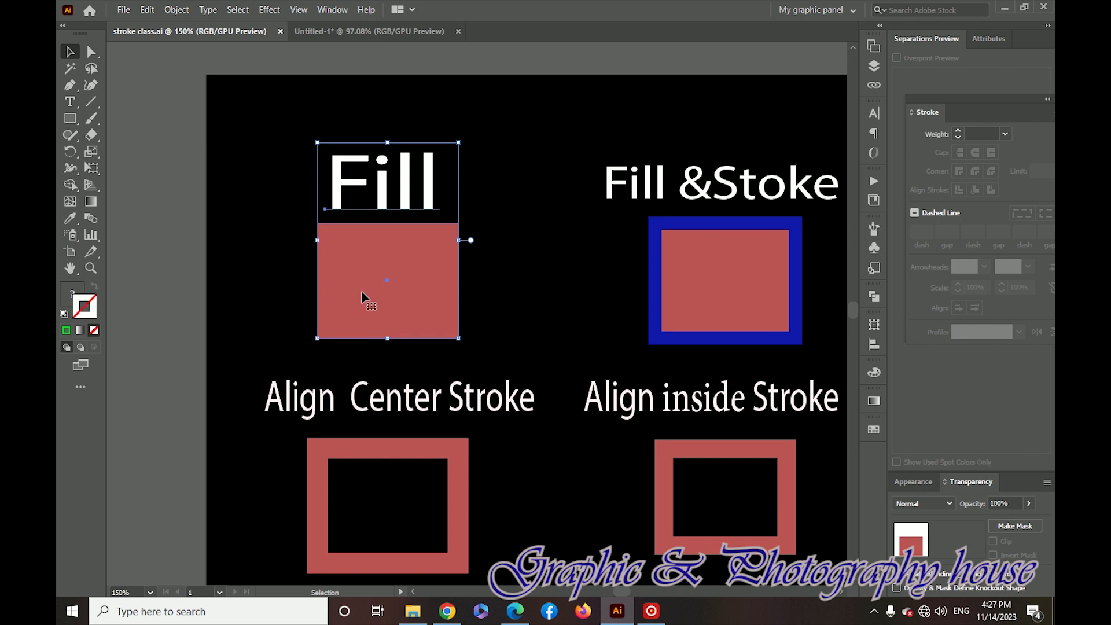
click(251, 273)
click(384, 286)
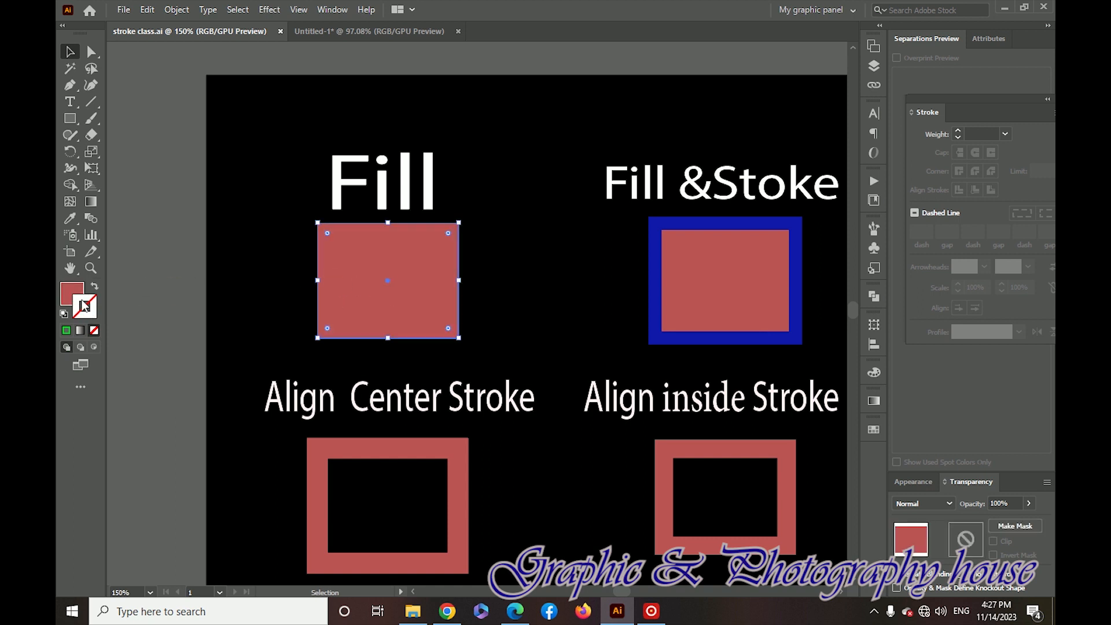
click(80, 301)
drag(595, 261, 417, 250)
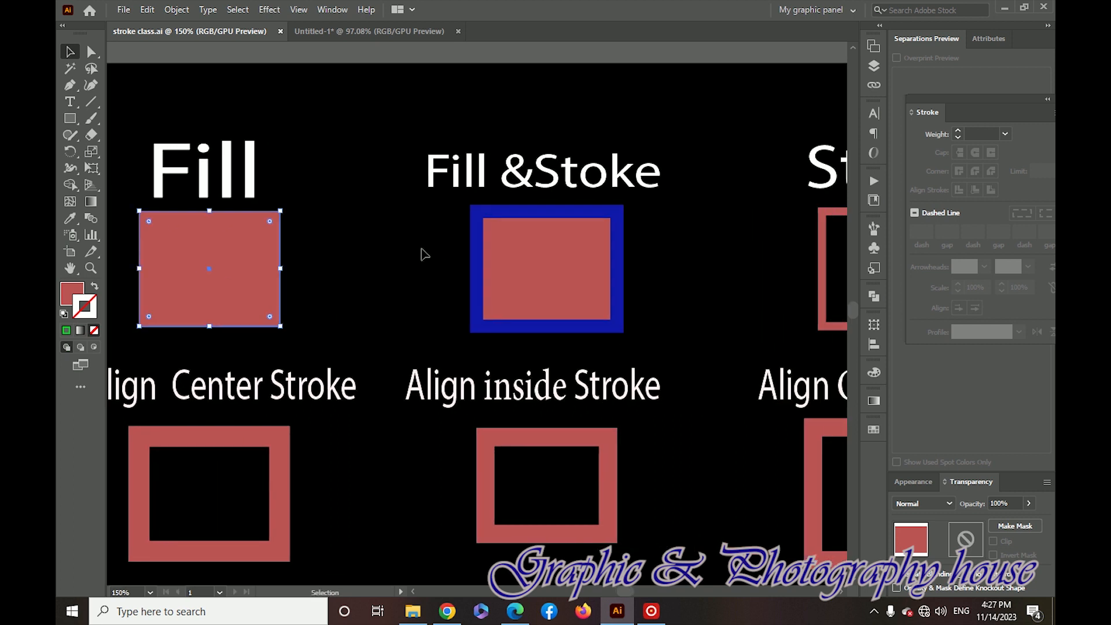
click(478, 244)
drag(433, 224, 505, 270)
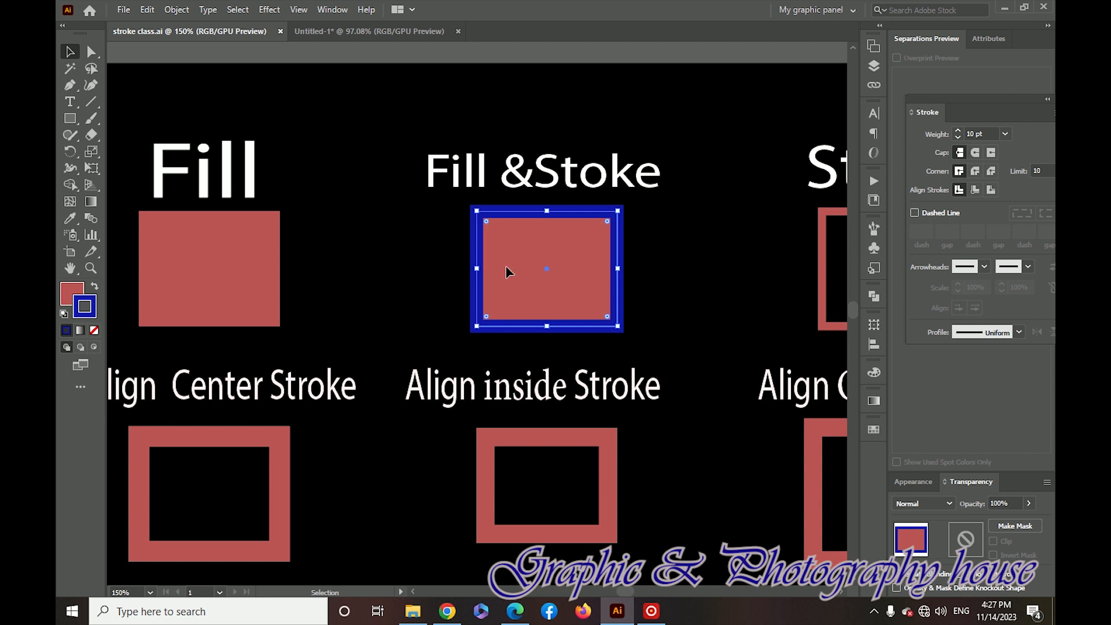
mouse_move(739, 248)
mouse_down()
mouse_move(526, 260)
mouse_move(575, 249)
mouse_move(635, 298)
mouse_up()
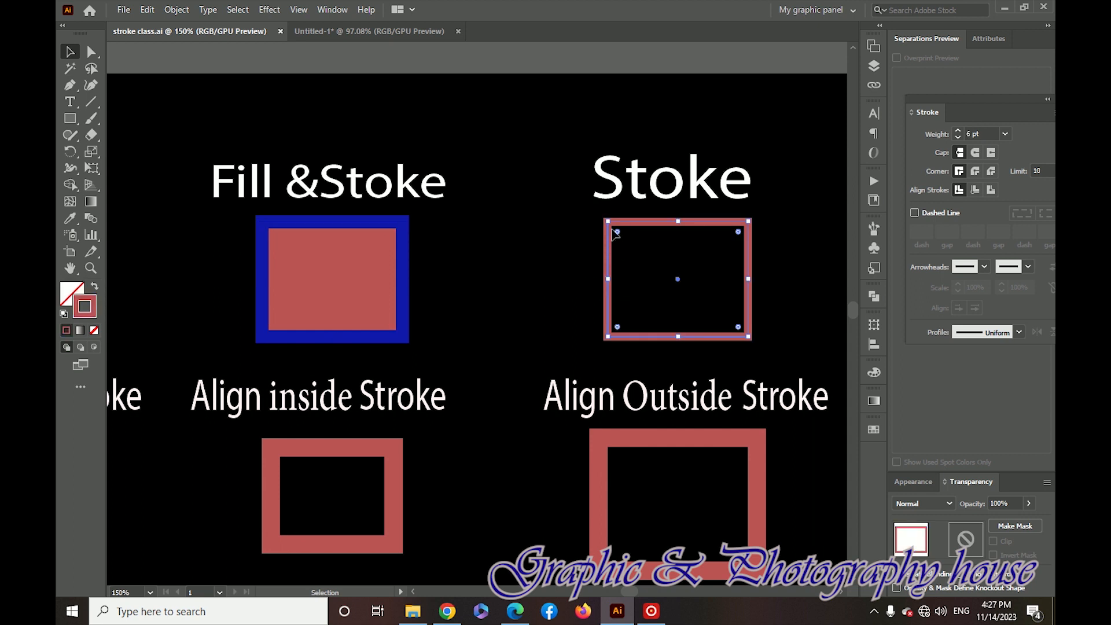
drag(546, 210, 664, 293)
drag(544, 264, 665, 310)
mouse_move(139, 324)
mouse_down()
mouse_move(235, 330)
mouse_move(587, 270)
mouse_move(576, 210)
mouse_up()
- Select the Align Center Stroke rectangle and float the Stroke panel beside the example
click(385, 338)
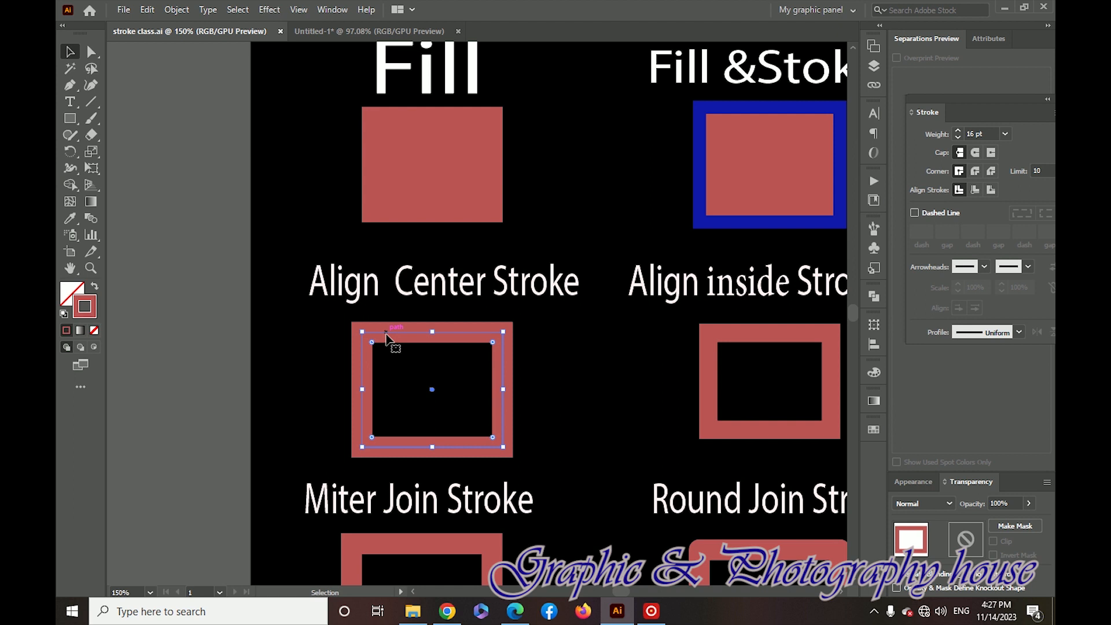
drag(946, 110, 191, 103)
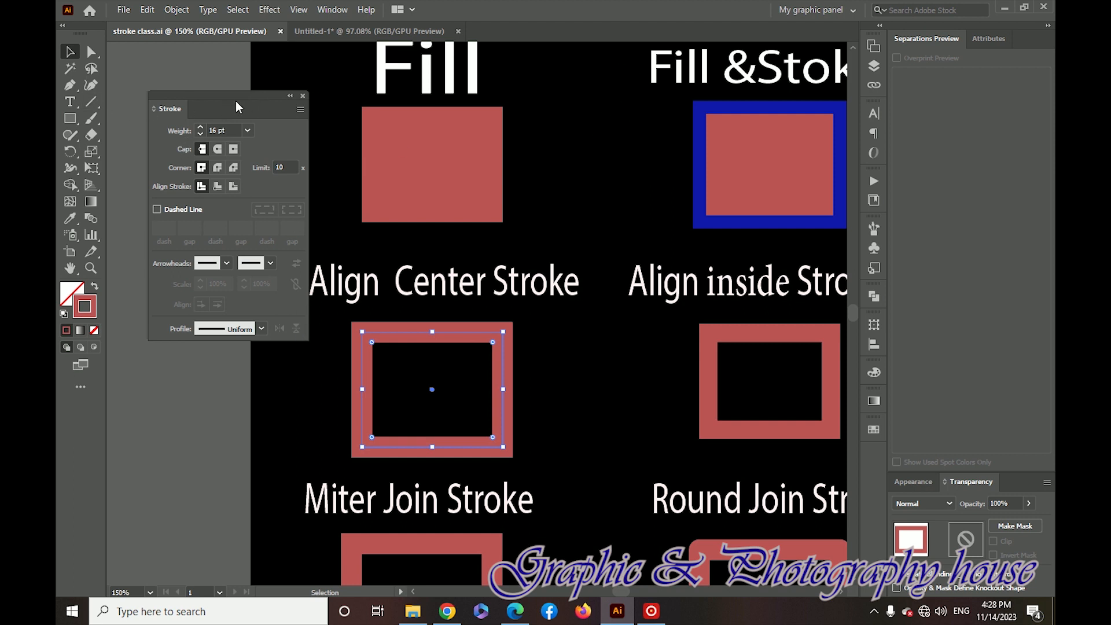
drag(200, 99, 223, 109)
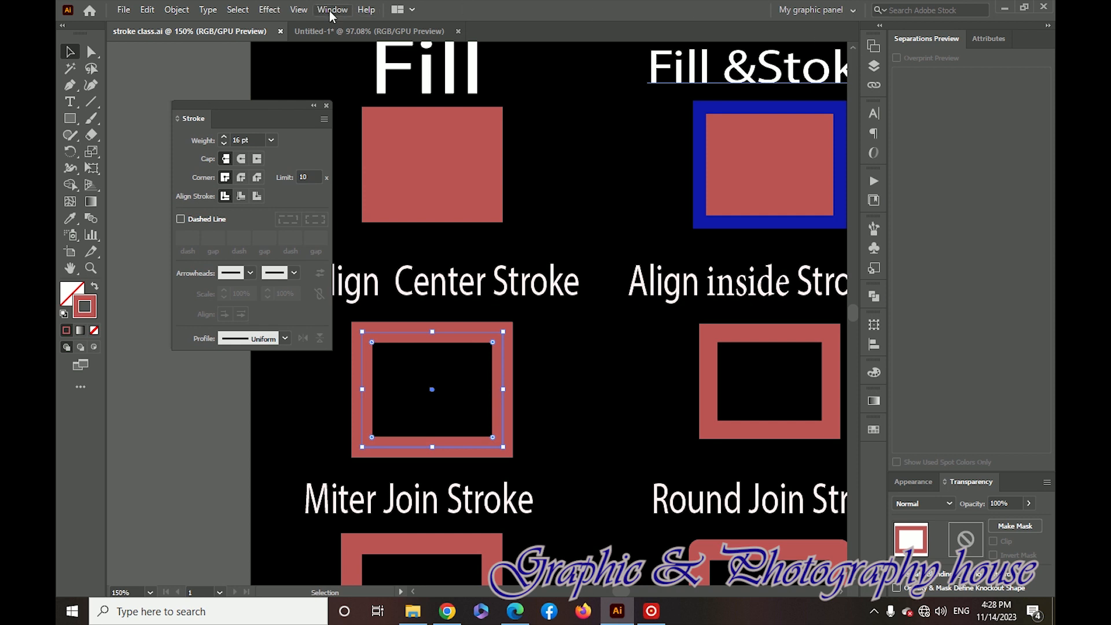
click(331, 11)
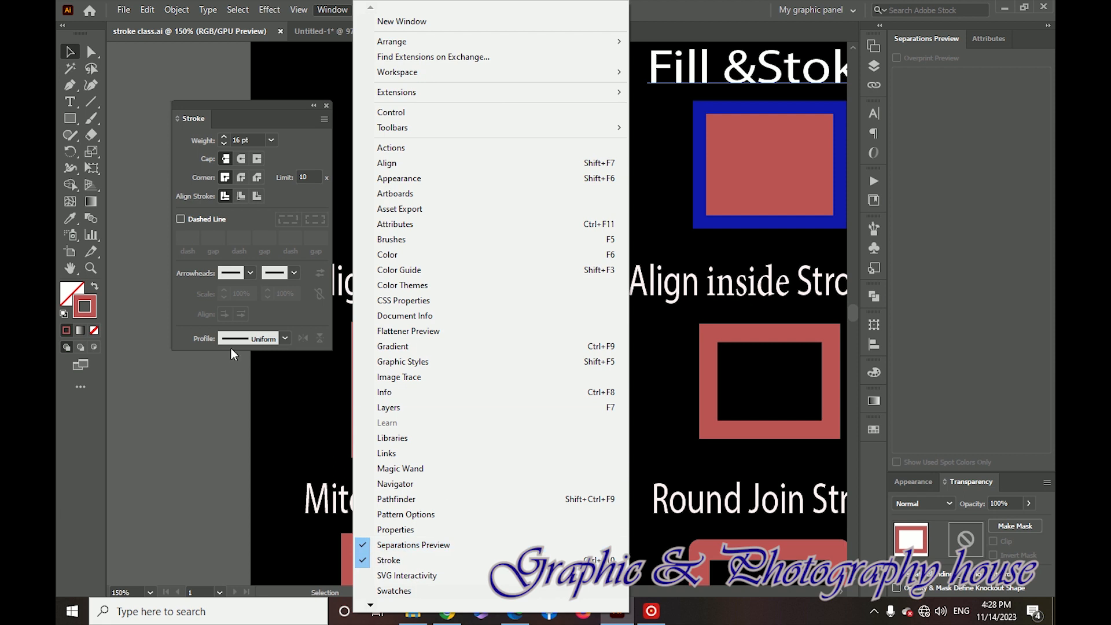
click(143, 438)
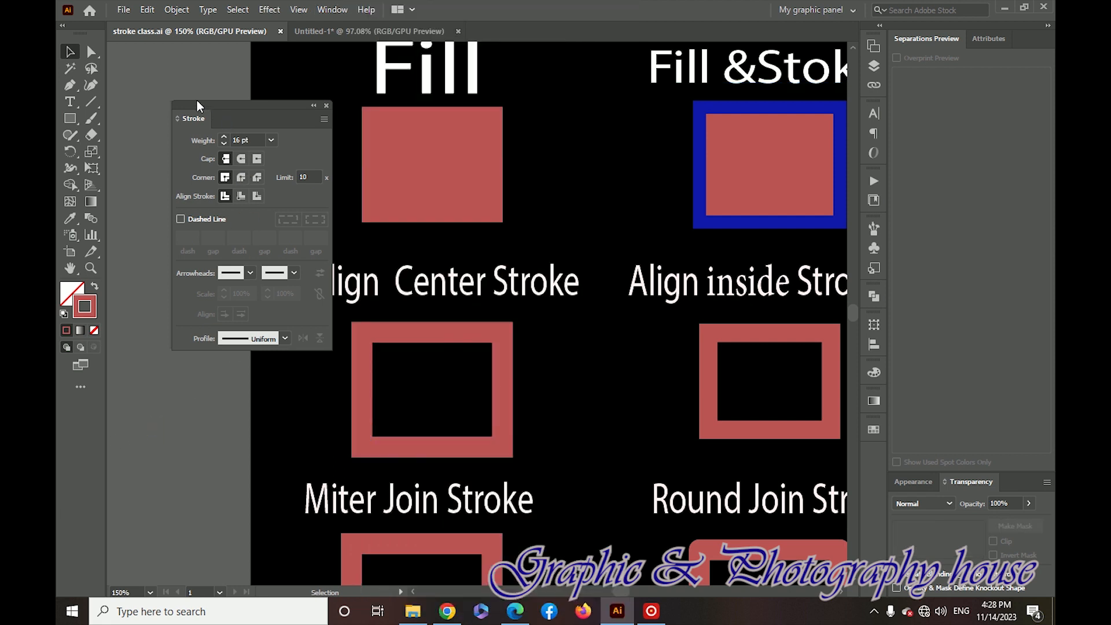
drag(198, 101, 159, 93)
- Align the Align Center Stroke rectangle's stroke to center, try a weight of 60 pt and settle on 20 pt
click(403, 333)
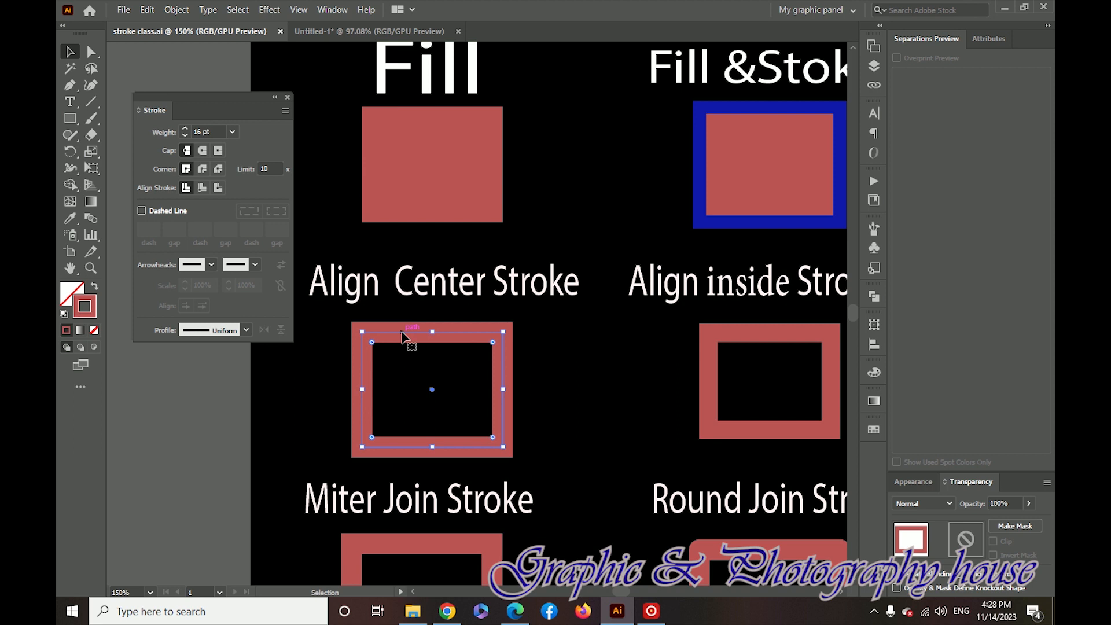
click(186, 188)
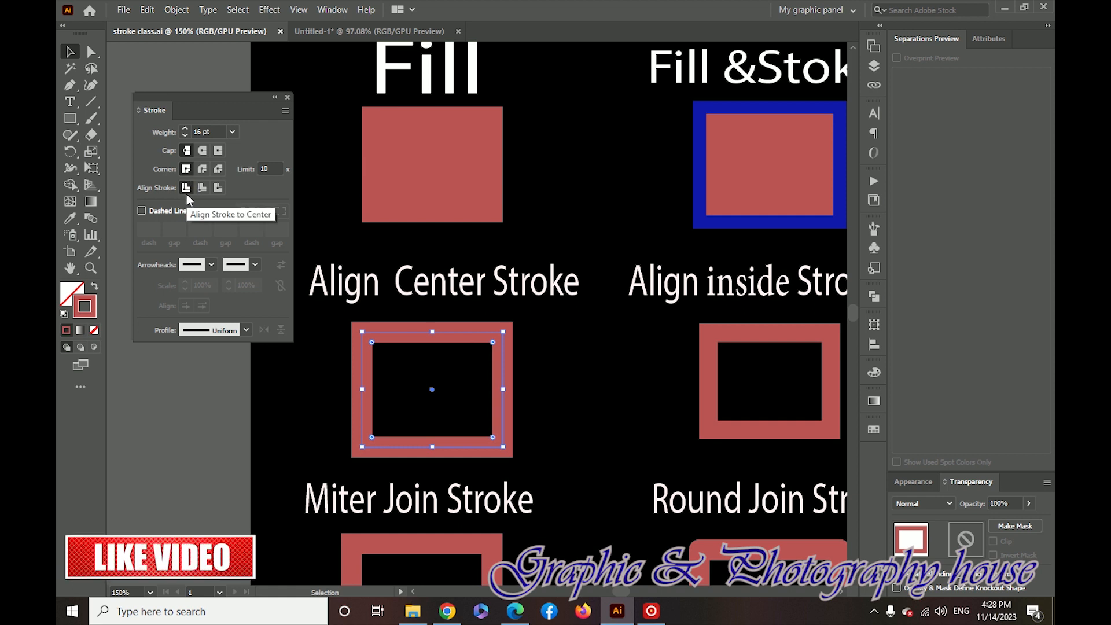
click(372, 342)
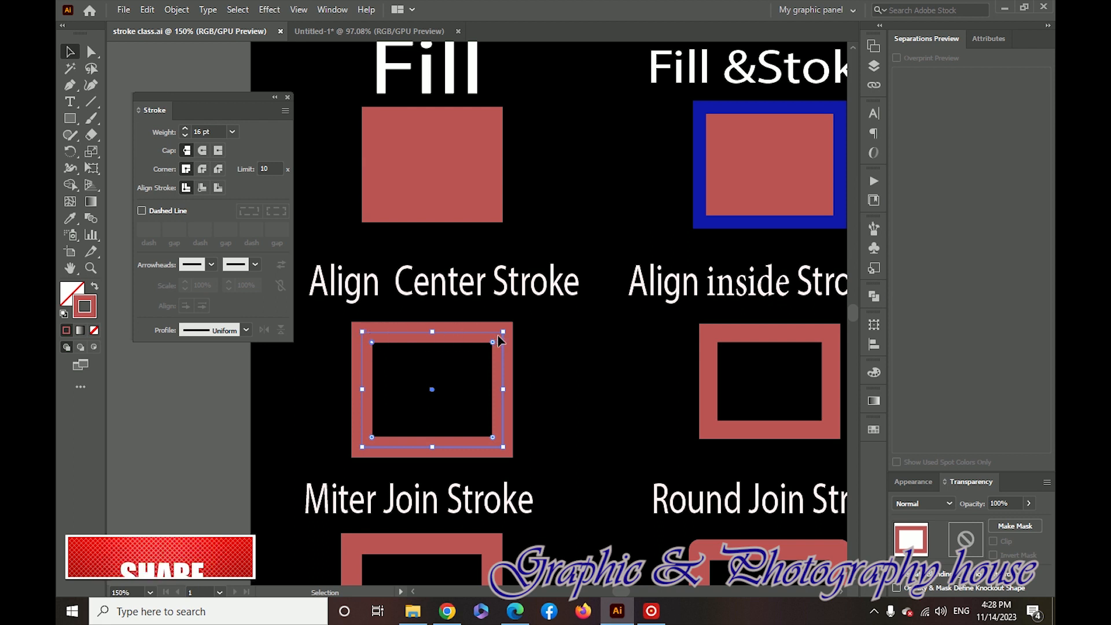
click(232, 132)
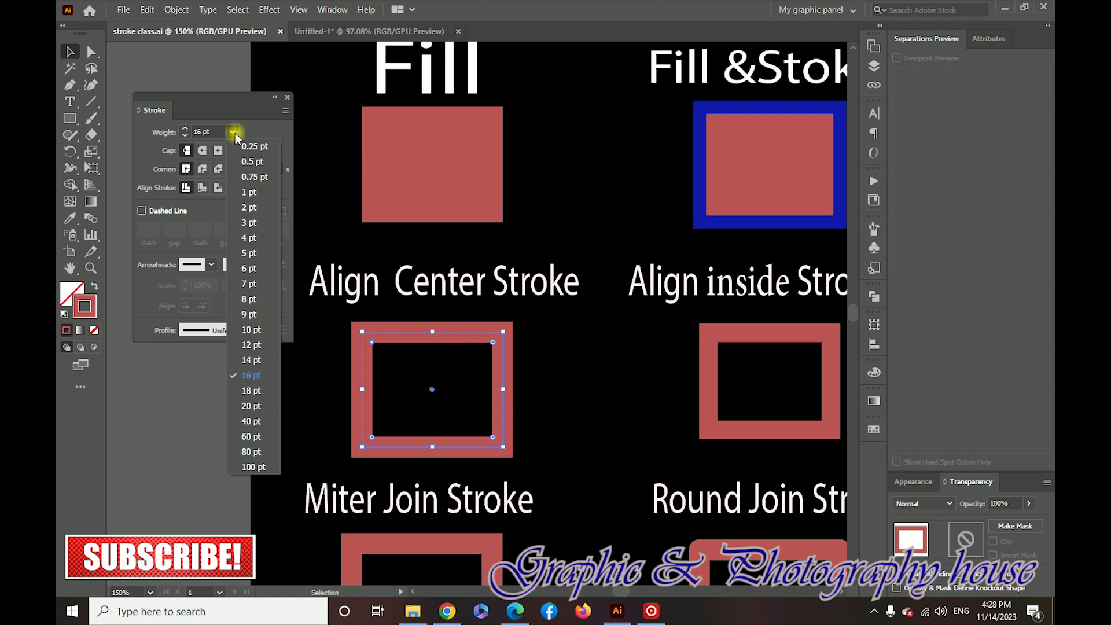
click(253, 435)
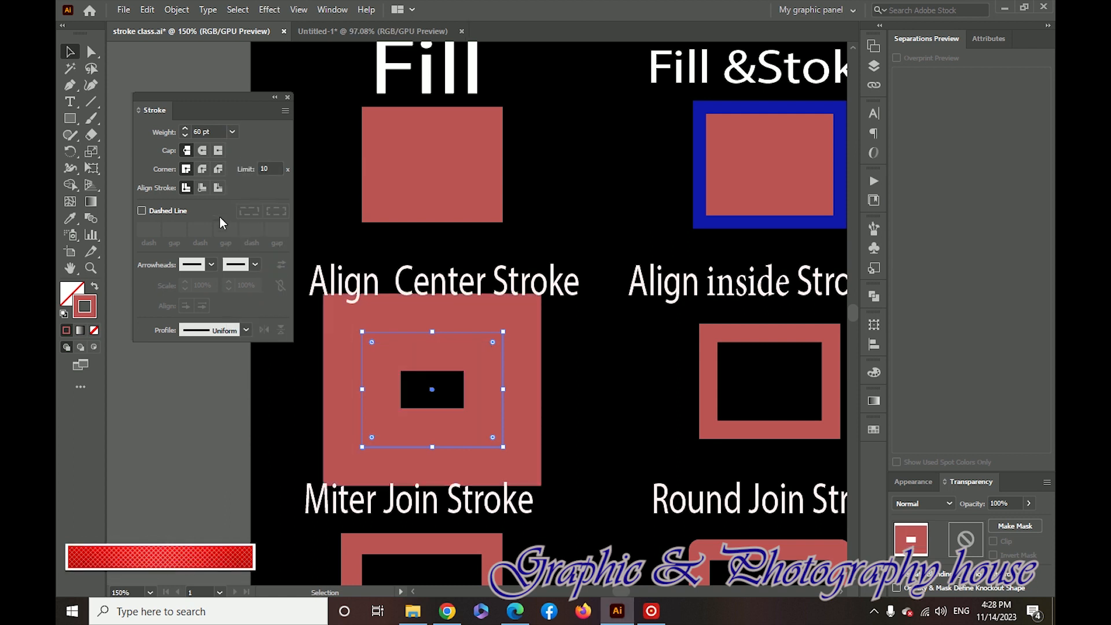
click(232, 132)
click(252, 407)
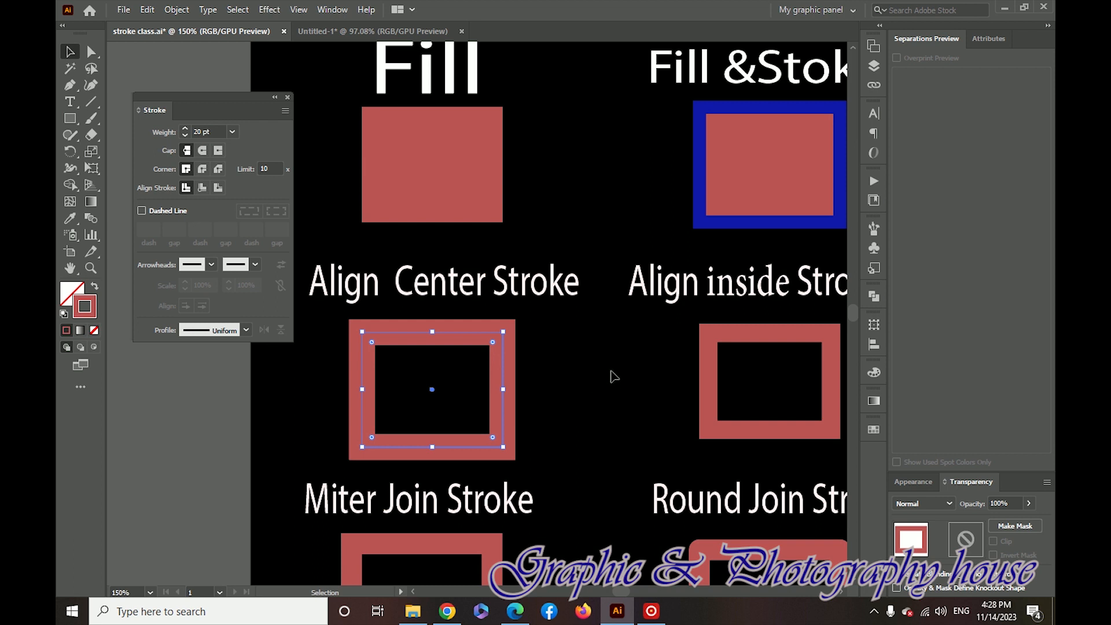
- Try an 18 pt stroke weight on the Align inside Stroke rectangle and settle on 10 pt
mouse_move(682, 367)
mouse_down()
mouse_move(540, 374)
mouse_move(444, 349)
mouse_up()
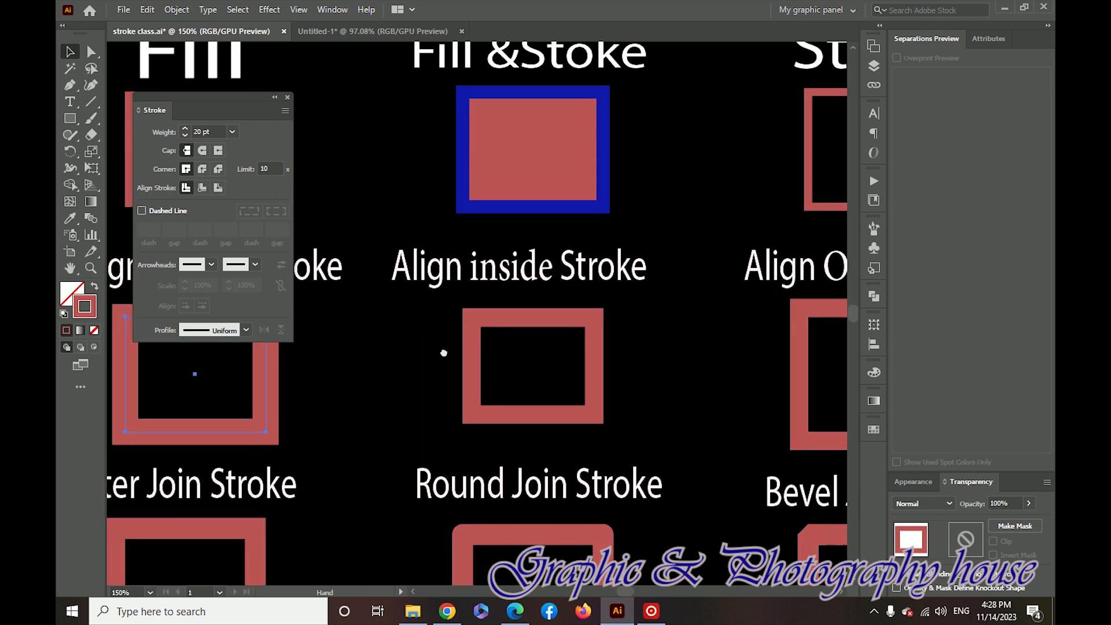
click(470, 374)
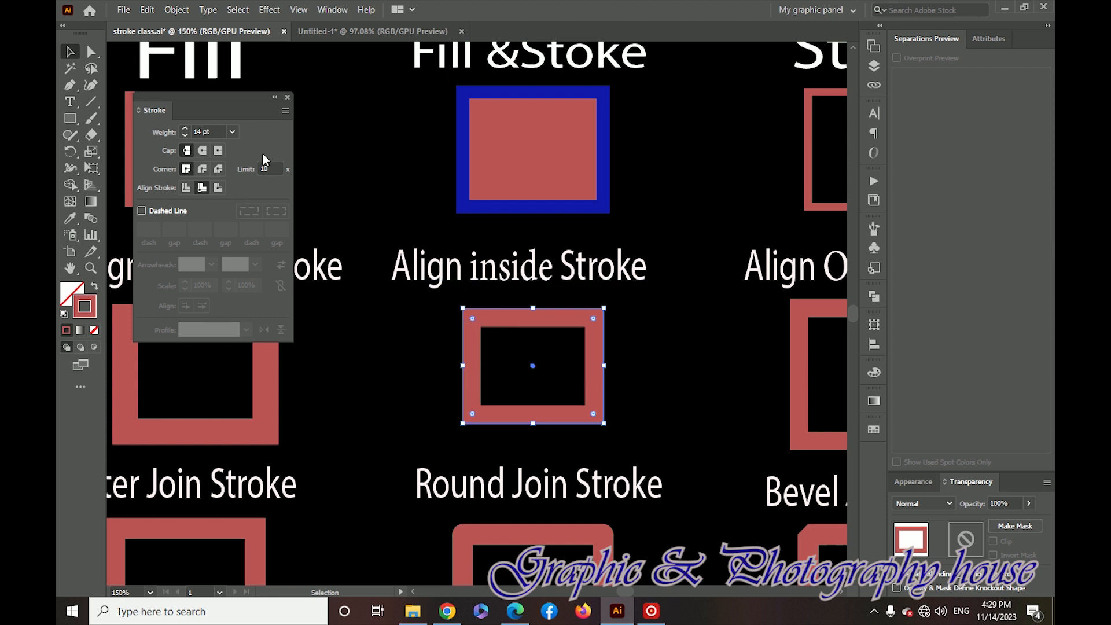
click(232, 132)
click(254, 399)
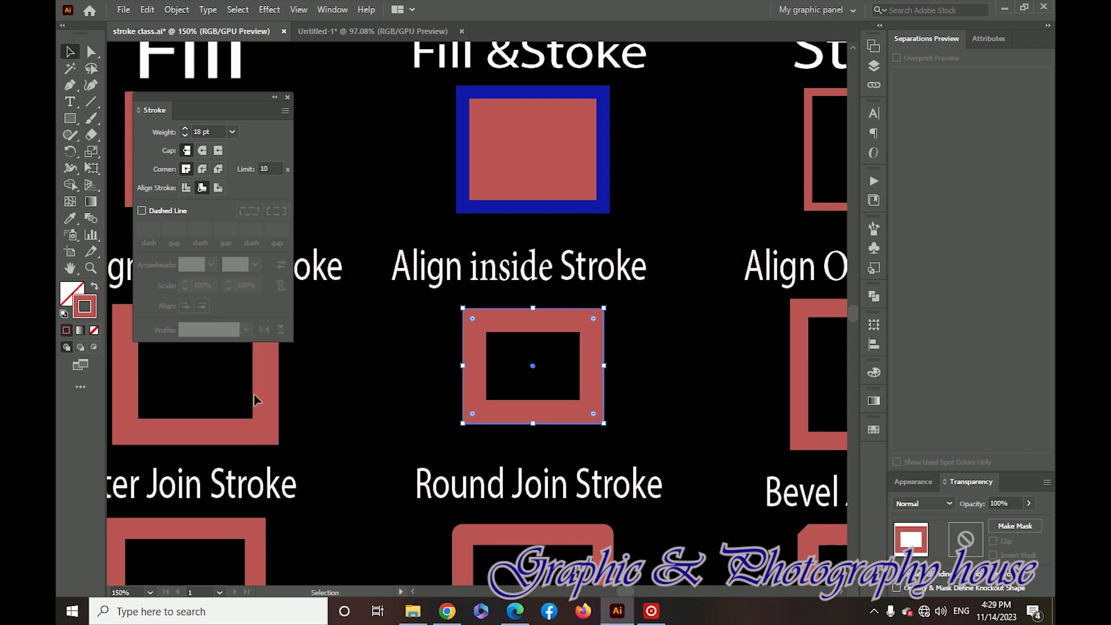
click(233, 132)
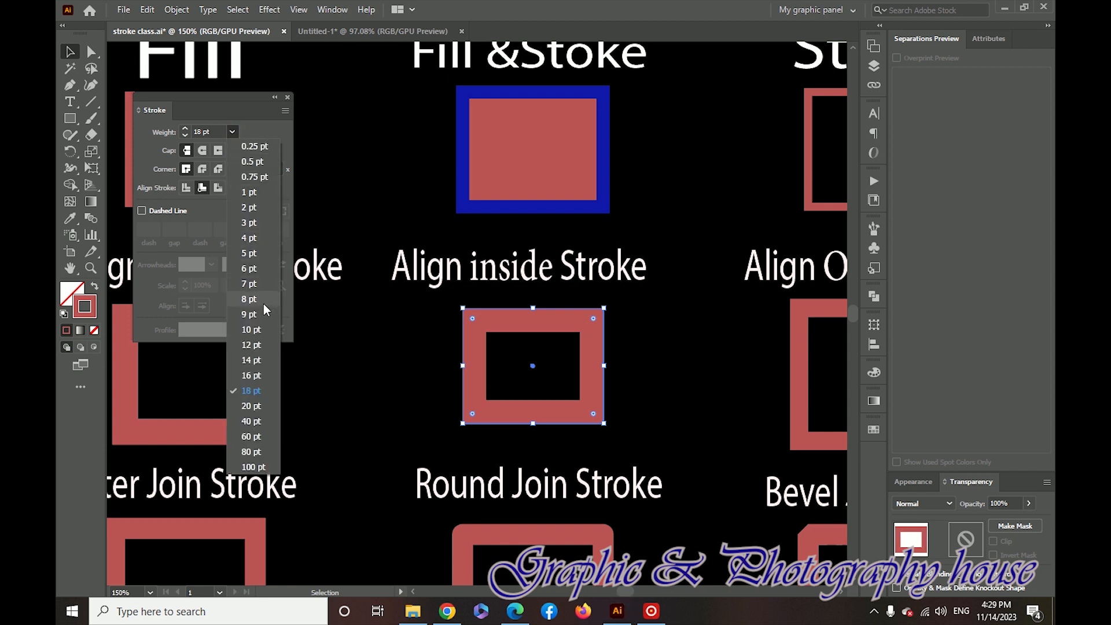
click(254, 324)
- Try a 20 pt stroke weight on the Align Outside Stroke rectangle and settle on 9 pt
mouse_move(689, 355)
mouse_down()
mouse_move(360, 325)
mouse_move(467, 346)
mouse_up()
click(617, 335)
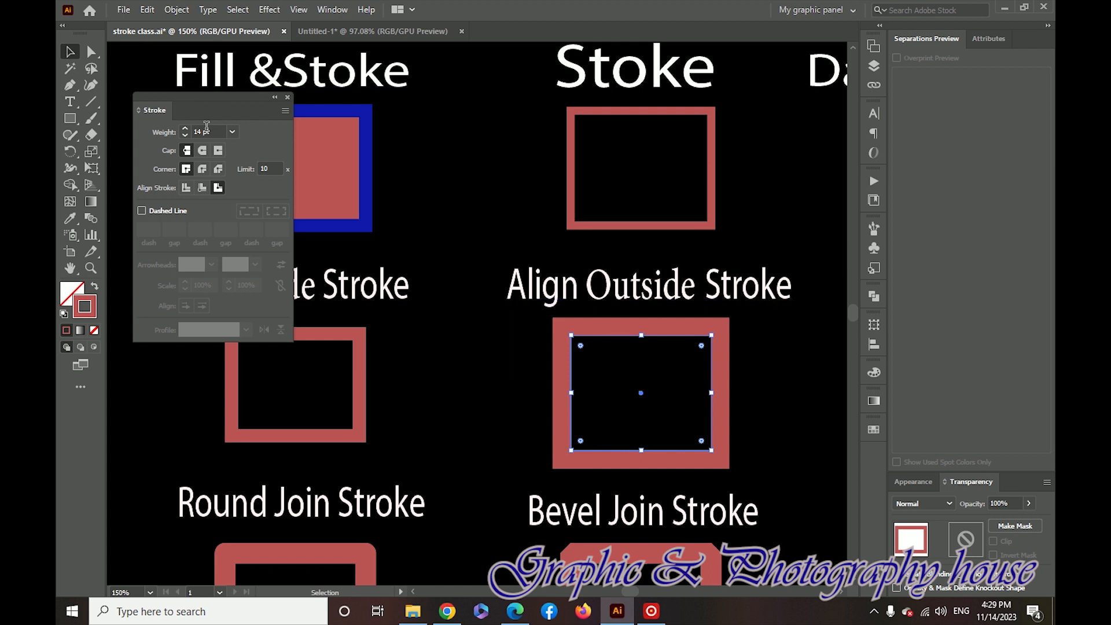
click(232, 132)
click(251, 406)
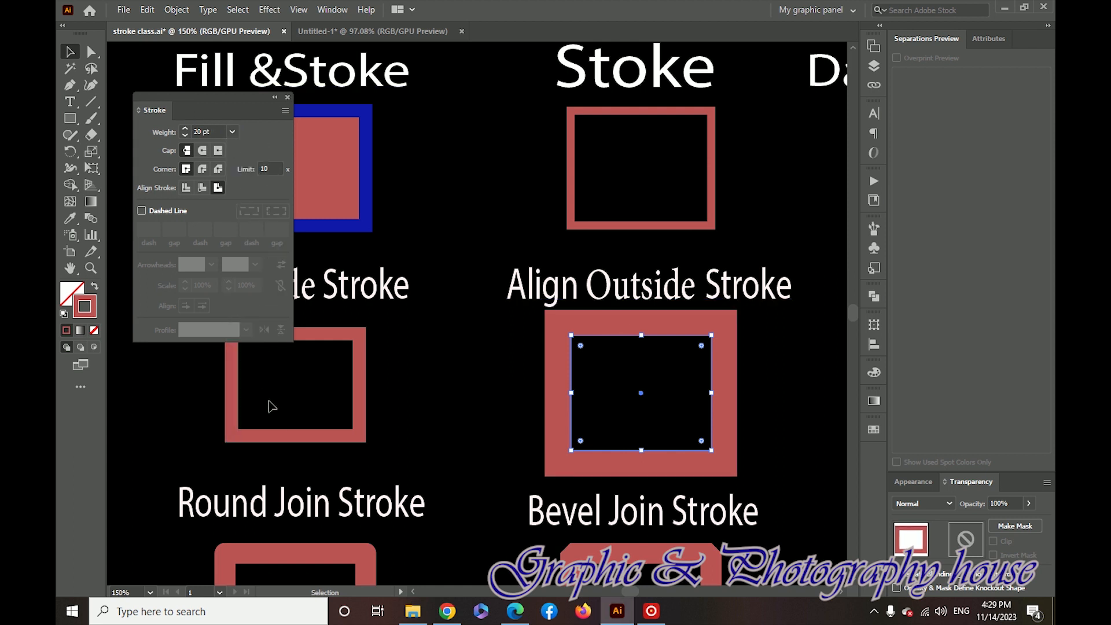
click(231, 132)
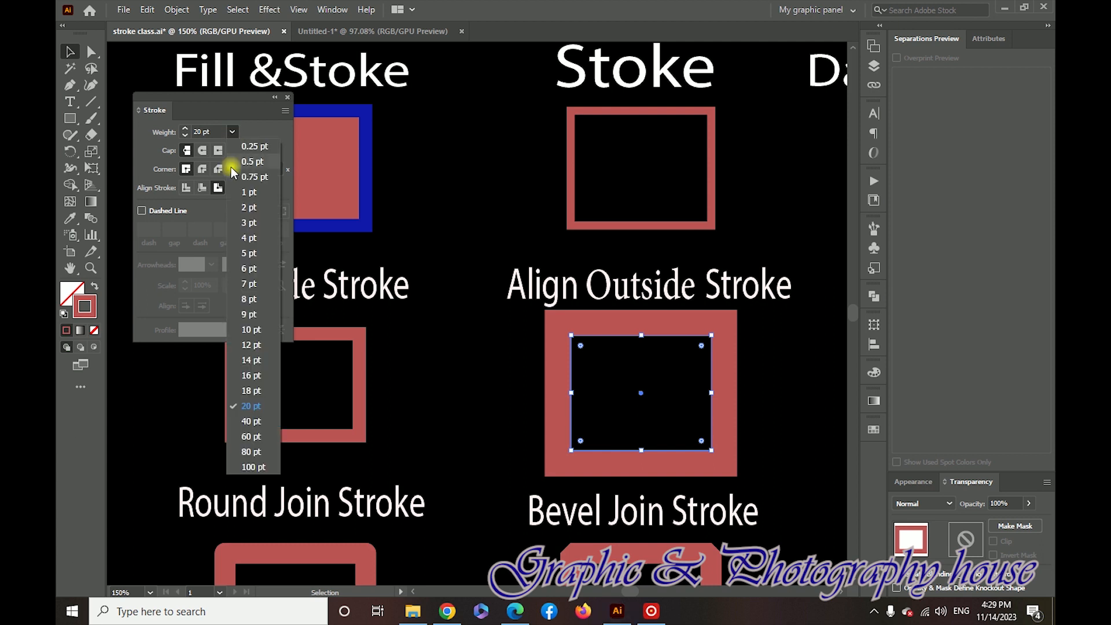
click(250, 314)
- Select the Miter Join Stroke rectangle and the Round Join Stroke rectangle to examine their corner join settings
mouse_move(197, 425)
mouse_down()
mouse_move(287, 424)
mouse_move(600, 238)
mouse_move(708, 289)
mouse_move(730, 250)
mouse_up()
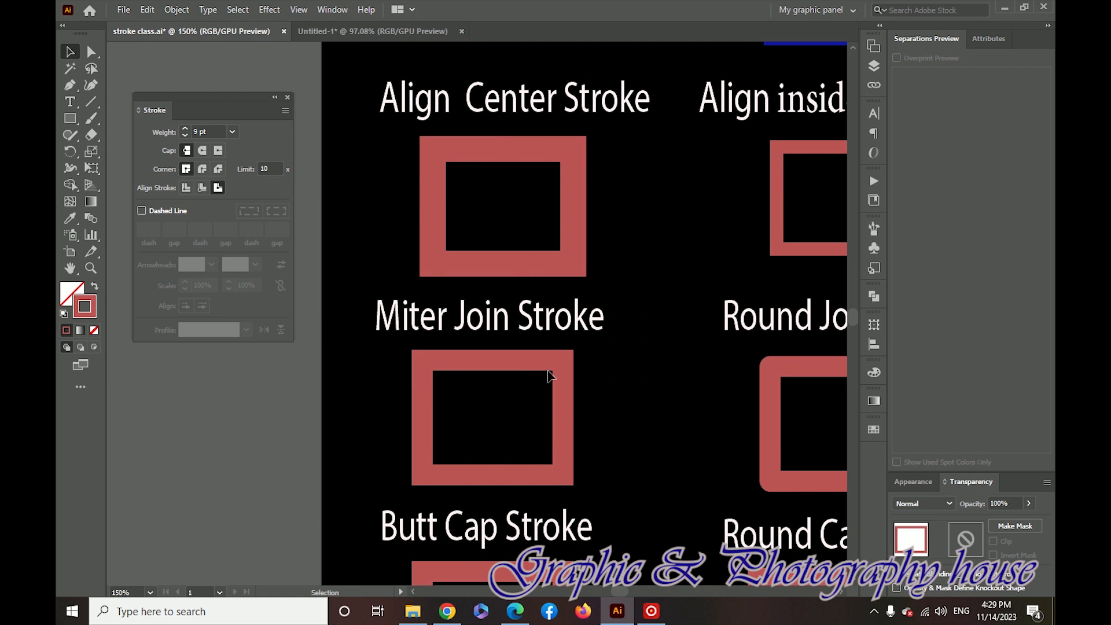
click(498, 369)
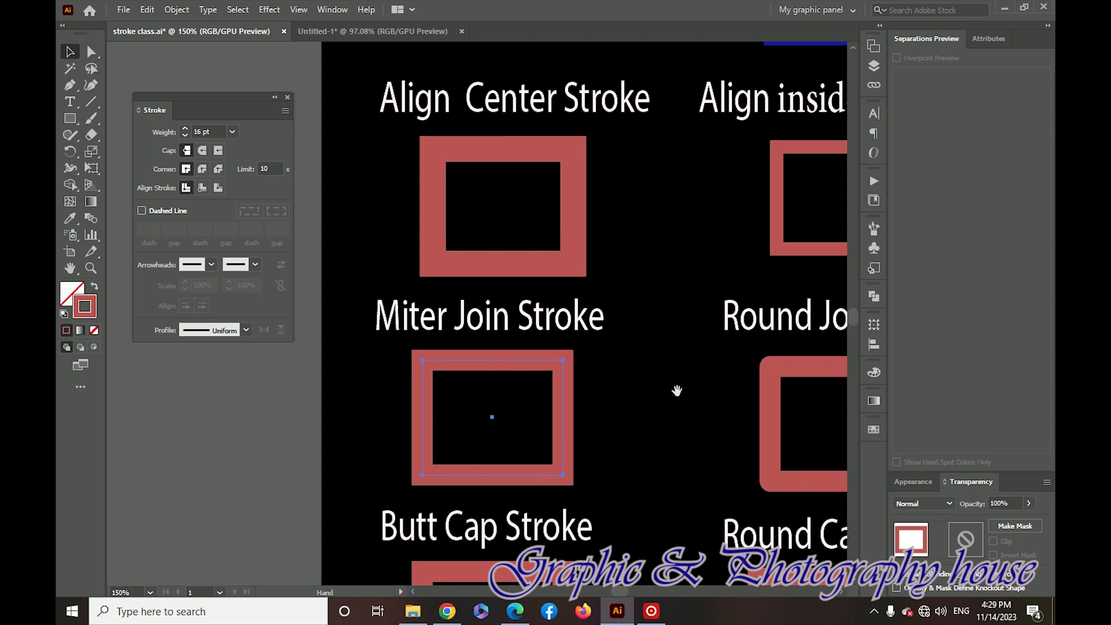
drag(677, 389, 405, 367)
click(537, 337)
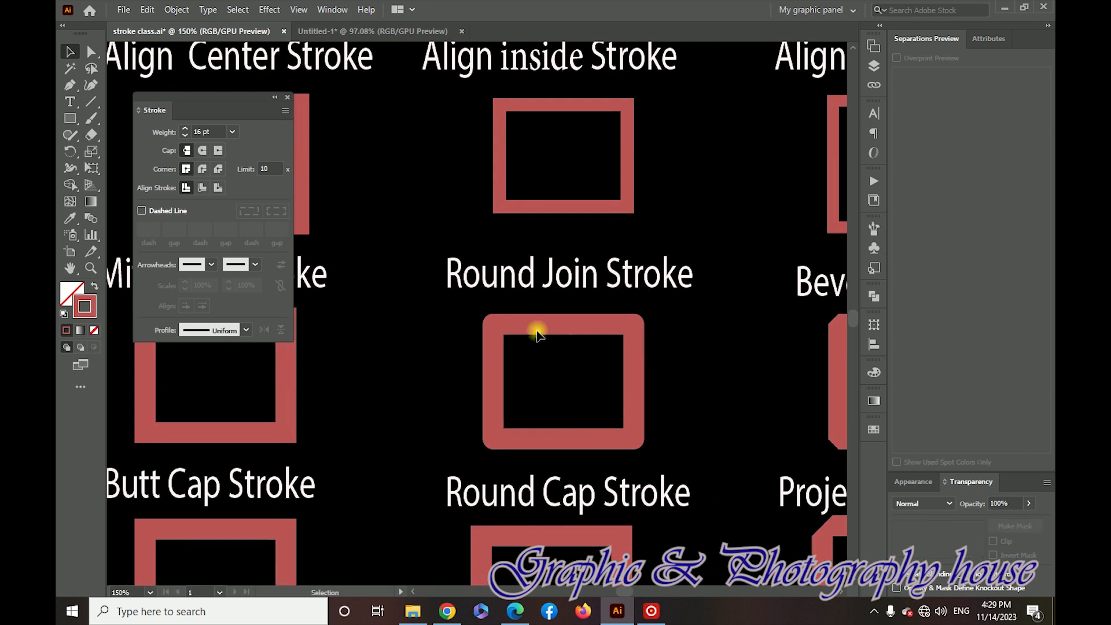
click(501, 324)
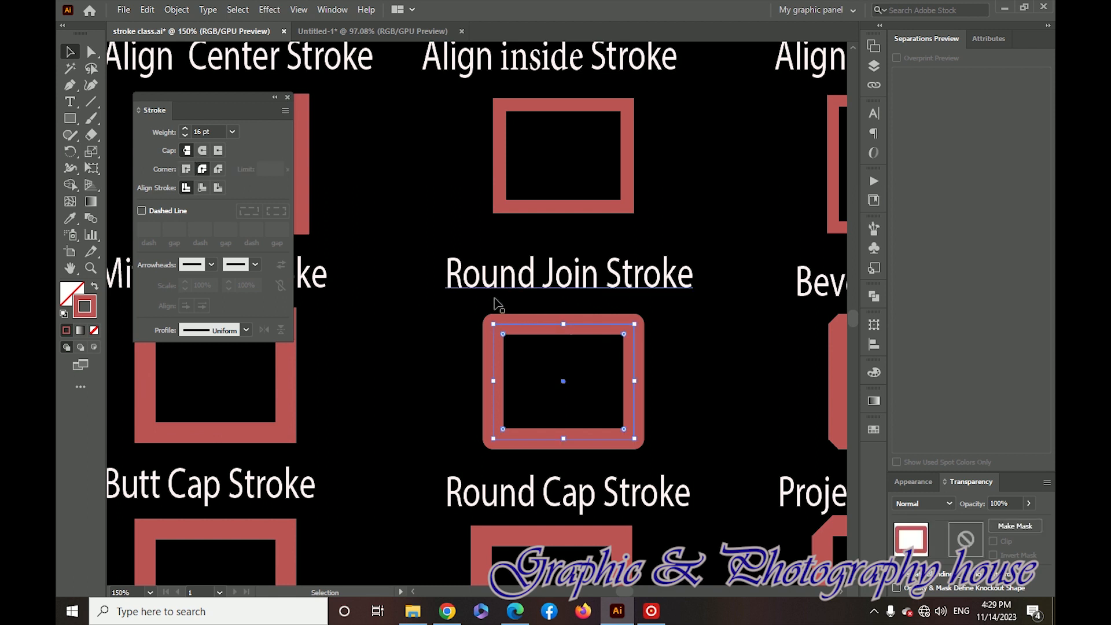
drag(475, 312, 491, 322)
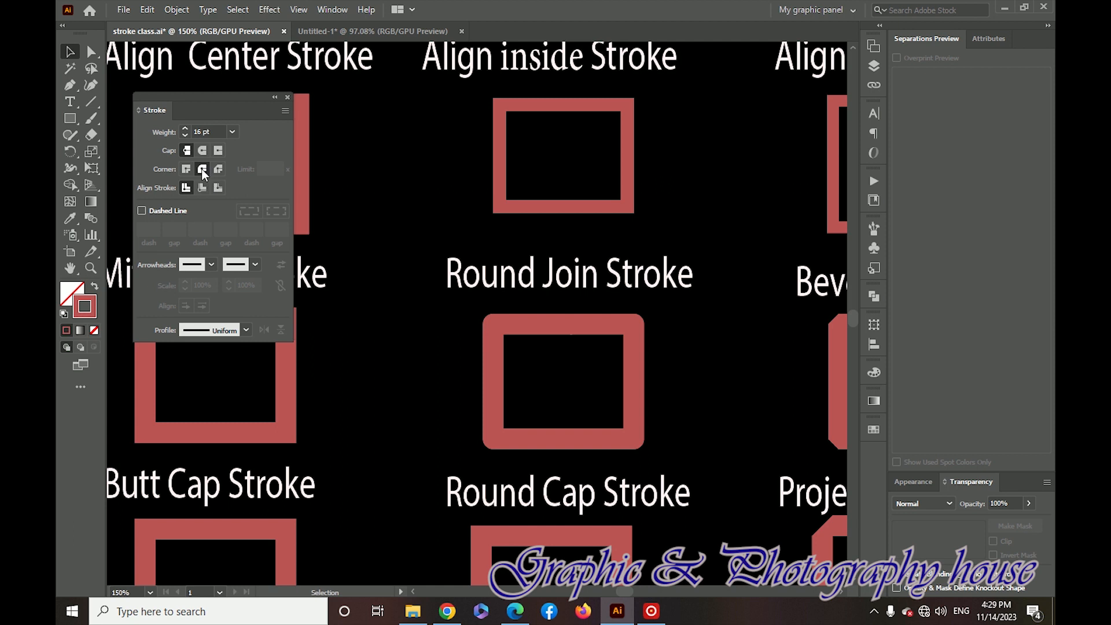
click(503, 340)
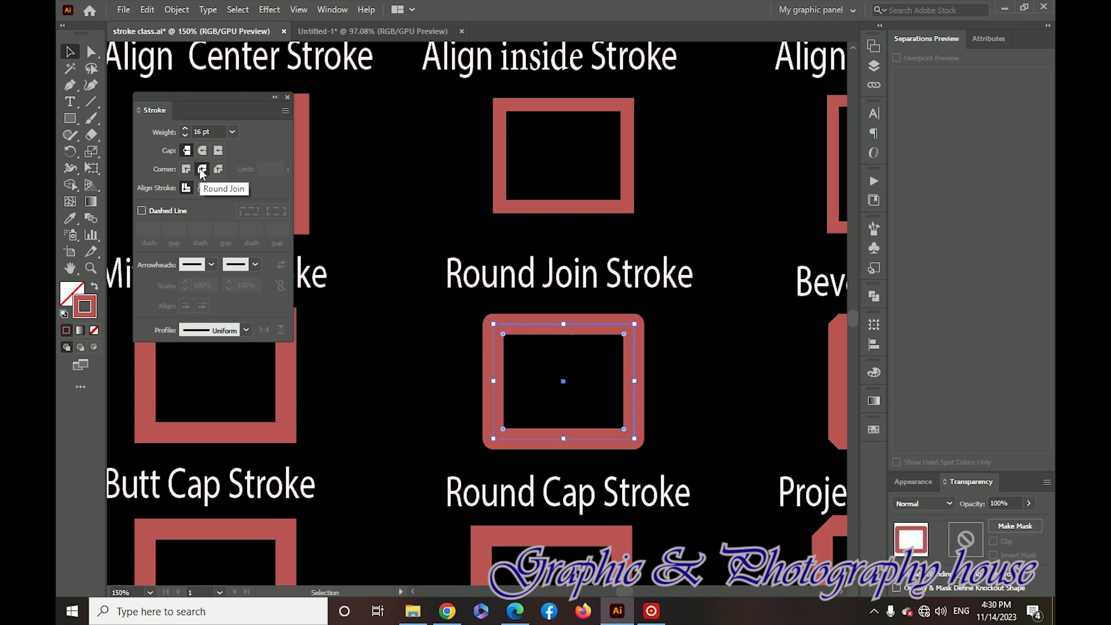
- Select the Bevel Join Stroke rectangle and examine its corner join setting and cut corners
drag(759, 362, 551, 296)
click(619, 339)
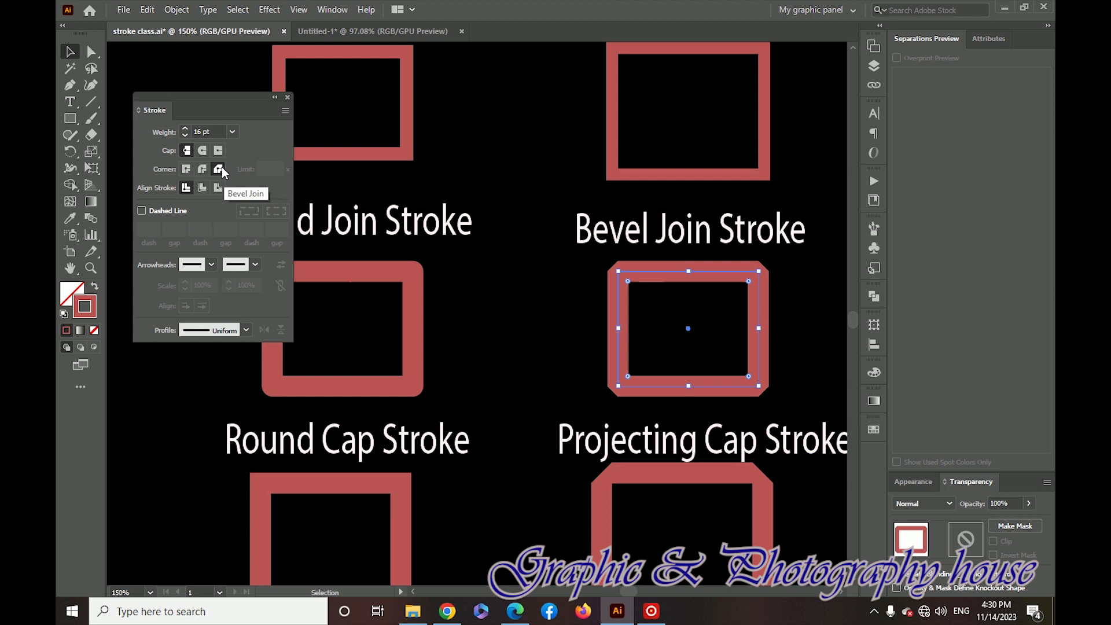
drag(579, 265, 642, 315)
click(557, 326)
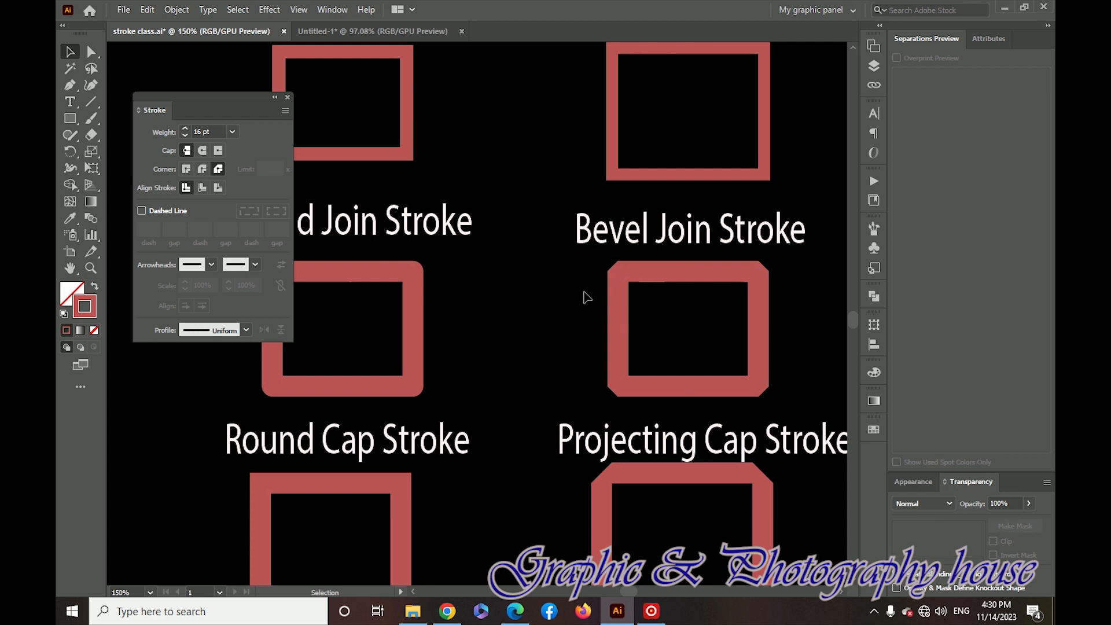
drag(667, 322, 585, 325)
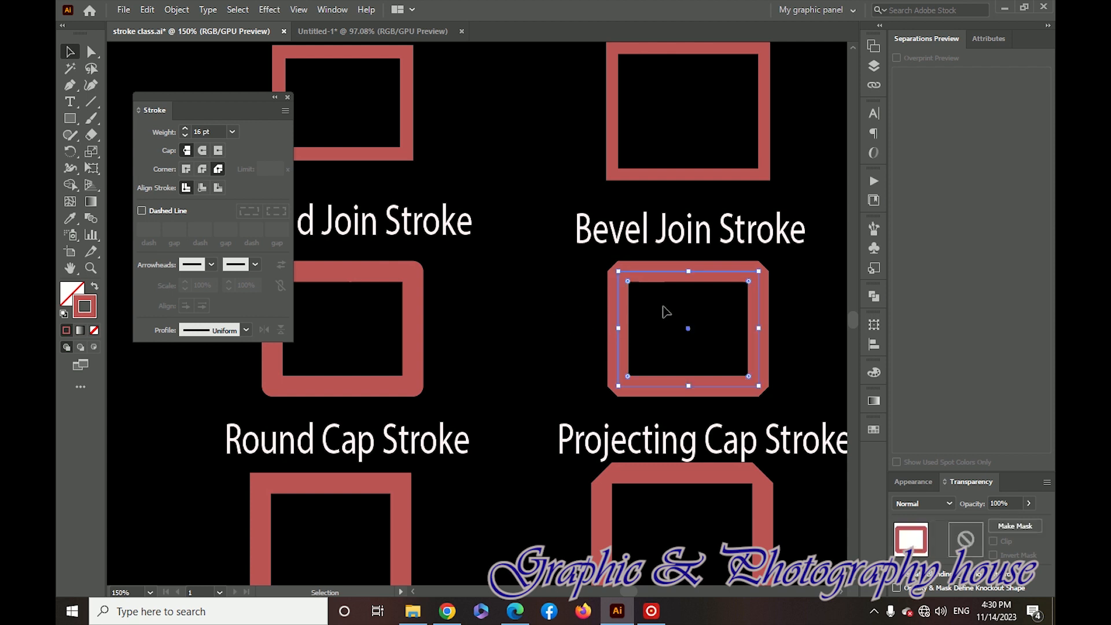
click(547, 322)
drag(662, 313, 598, 324)
click(579, 280)
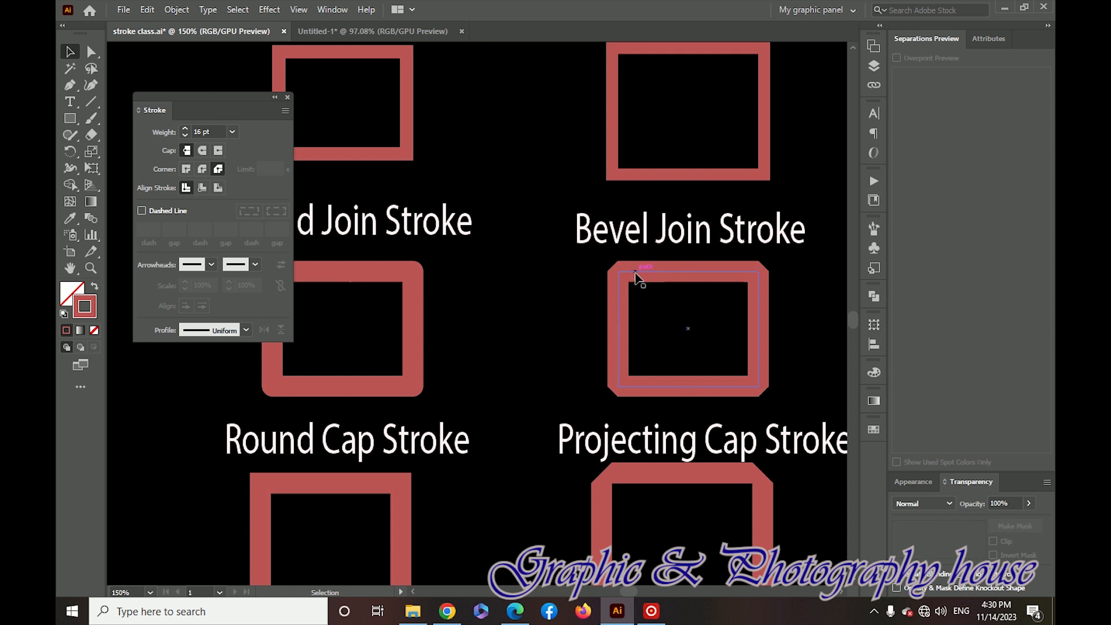
click(636, 278)
mouse_move(635, 278)
mouse_down()
mouse_move(498, 280)
mouse_move(652, 272)
mouse_move(550, 275)
mouse_move(643, 276)
mouse_up()
- Pick up the Butt Cap Stroke rectangle's stroke settings and draw a horizontal 16 pt butt-capped line beneath it
key(space)
drag(179, 437, 672, 243)
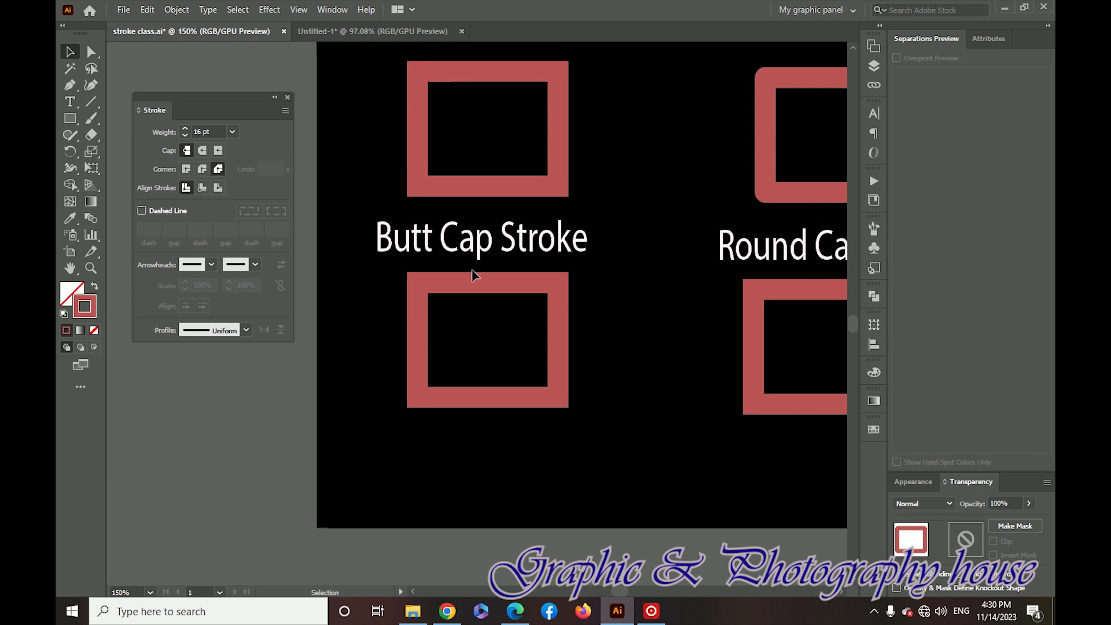
click(471, 284)
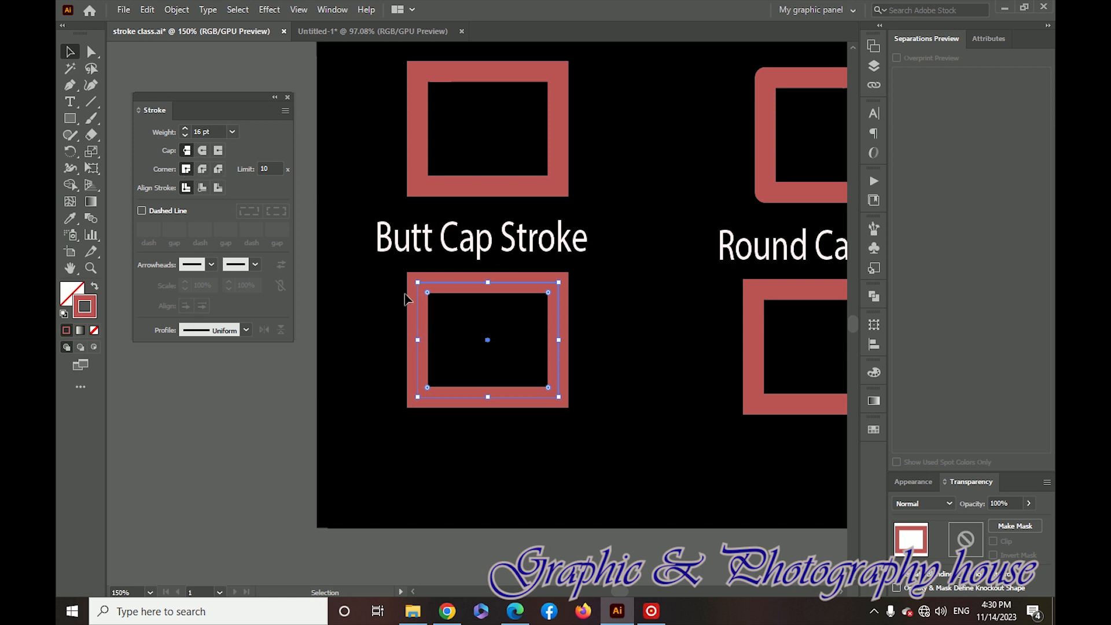
click(377, 320)
click(91, 102)
drag(348, 457, 615, 457)
click(70, 52)
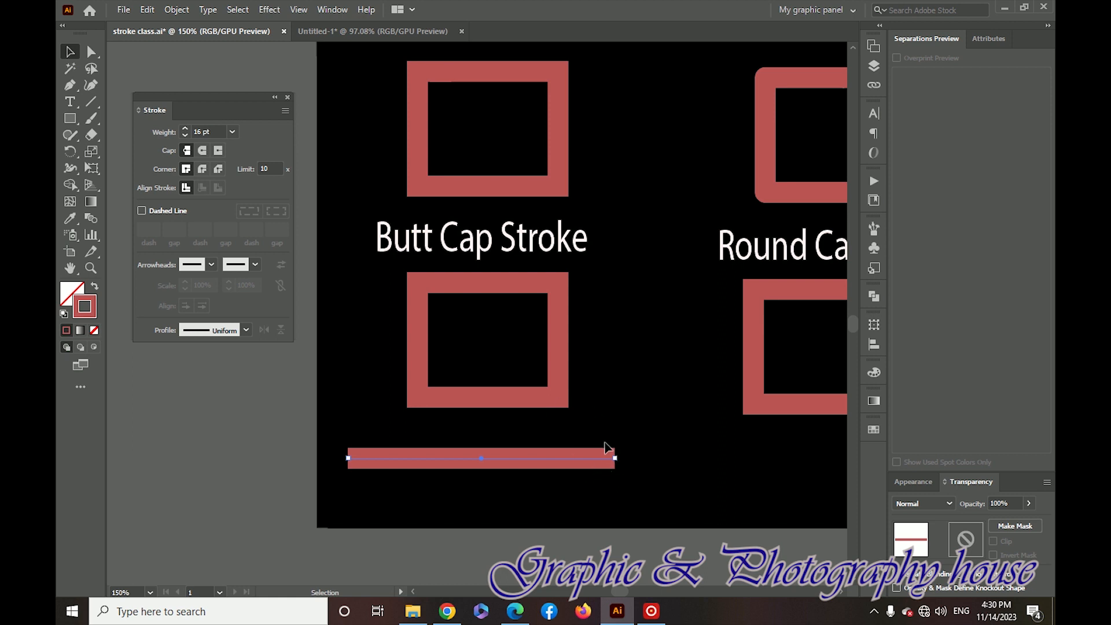
drag(617, 427, 602, 465)
- Pick up the Round Cap Stroke rectangle's stroke settings and draw a near-horizontal 16 pt round-capped line beneath it
drag(712, 360, 456, 306)
drag(453, 220, 529, 302)
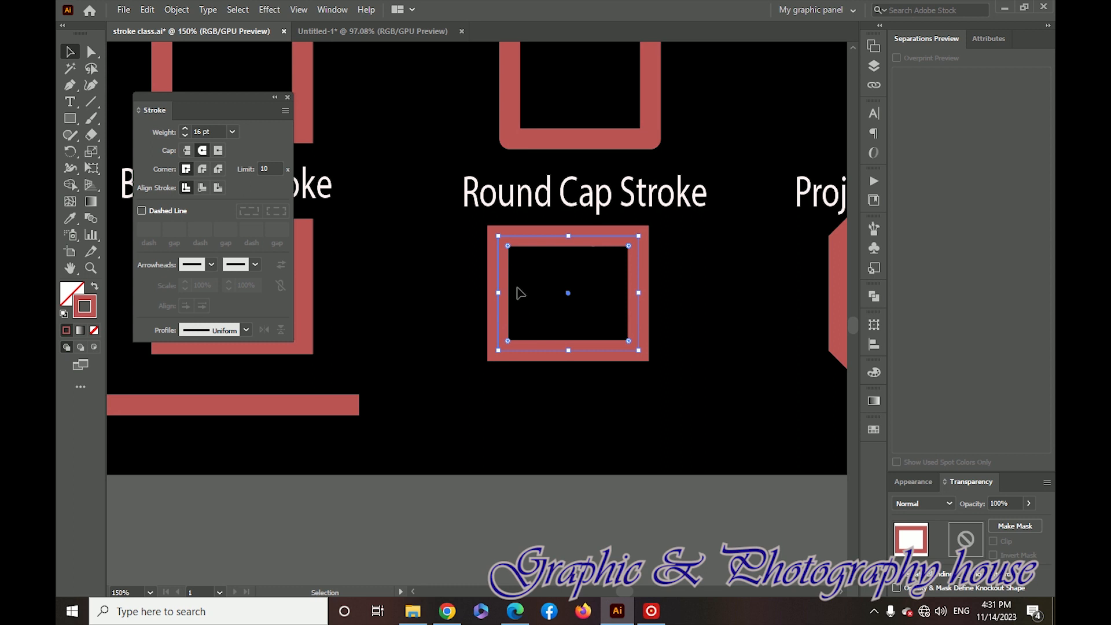
click(508, 255)
click(91, 102)
drag(463, 408, 739, 409)
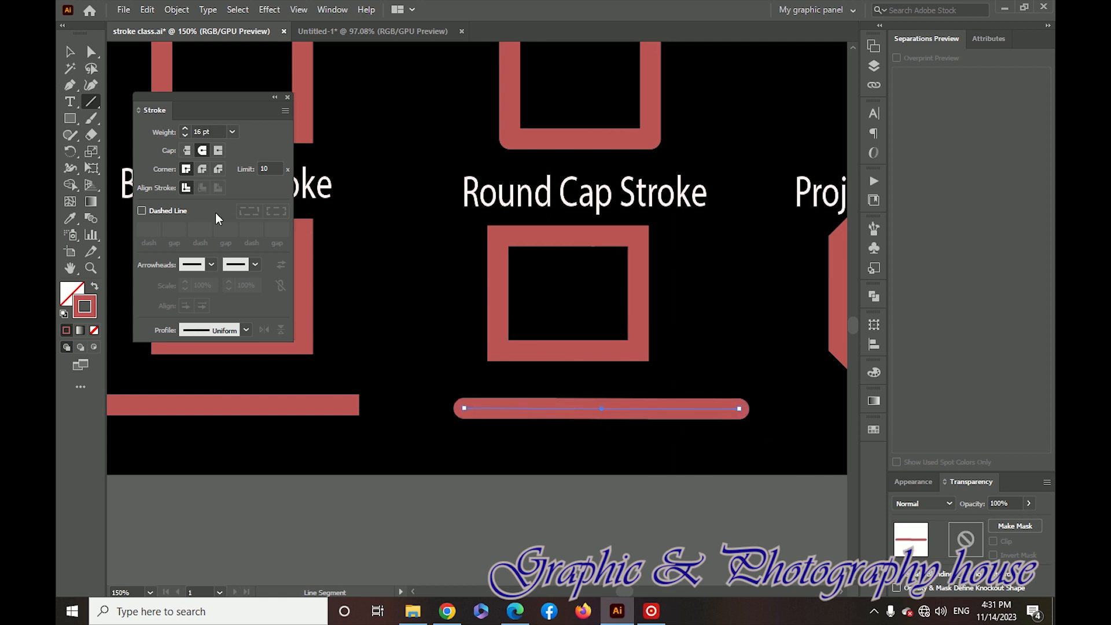
click(70, 51)
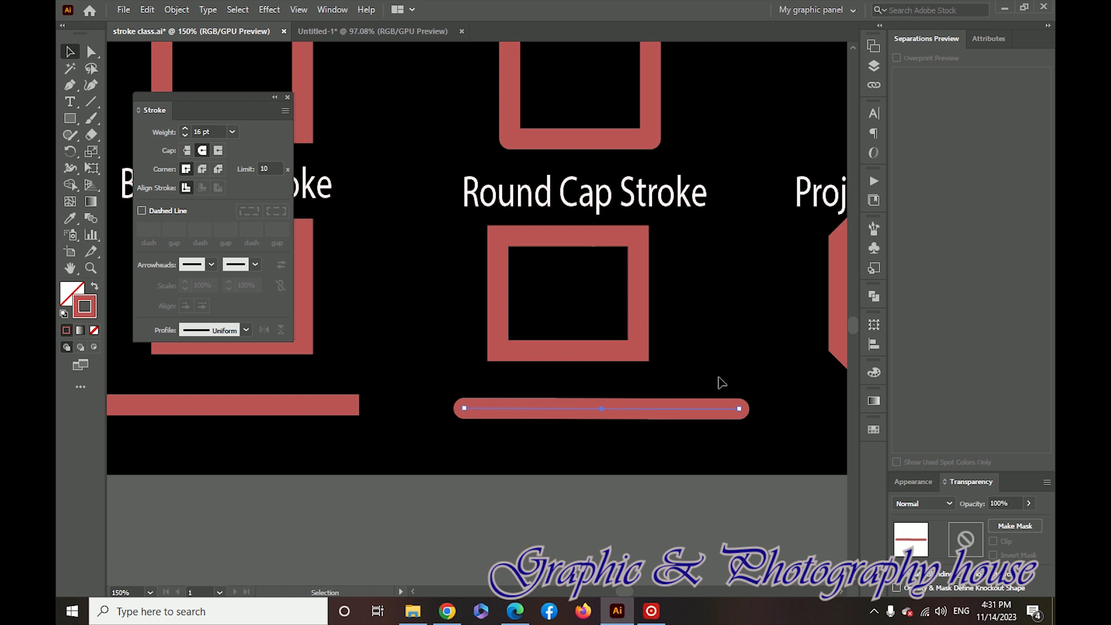
- Draw a near-horizontal 16 pt line beneath the Projecting Cap Stroke rectangle and set its cap to projecting
key(space)
drag(778, 398, 451, 357)
drag(338, 339, 434, 428)
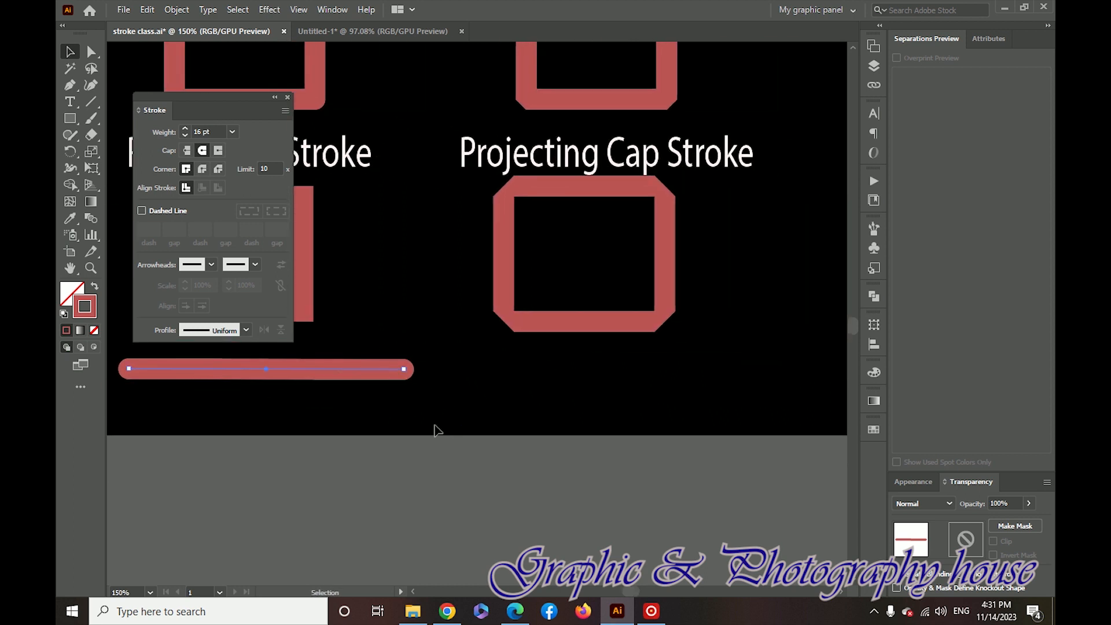
click(91, 102)
drag(465, 373, 744, 375)
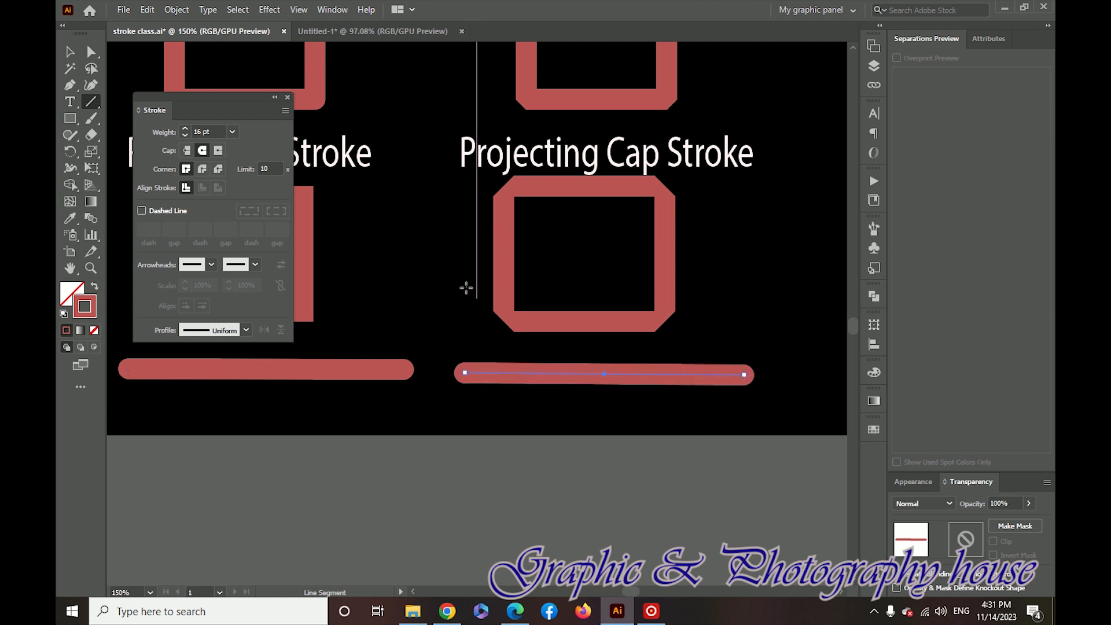
click(69, 53)
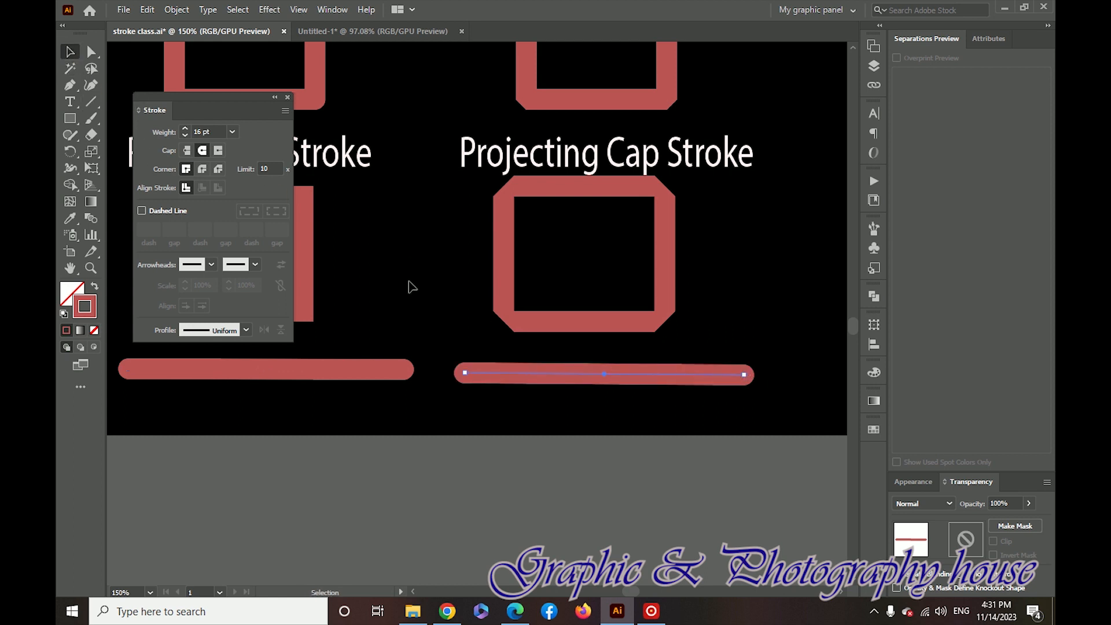
click(451, 315)
click(519, 374)
click(217, 150)
drag(788, 346, 743, 408)
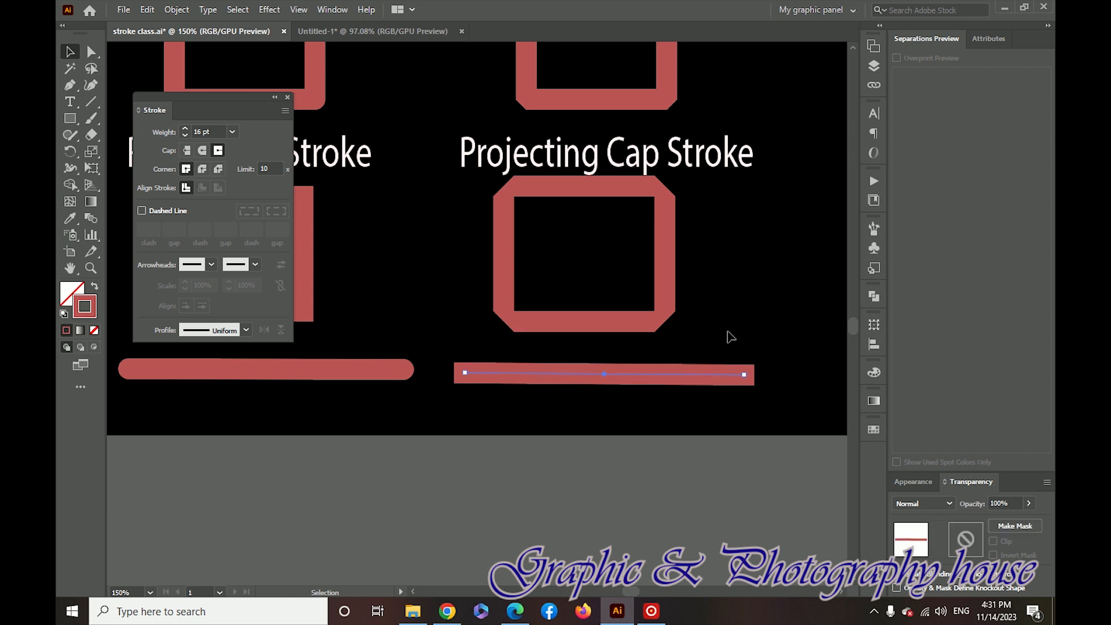
- Compare the stroke settings of the Projecting Cap Stroke rectangle with those of the line beneath it
click(613, 321)
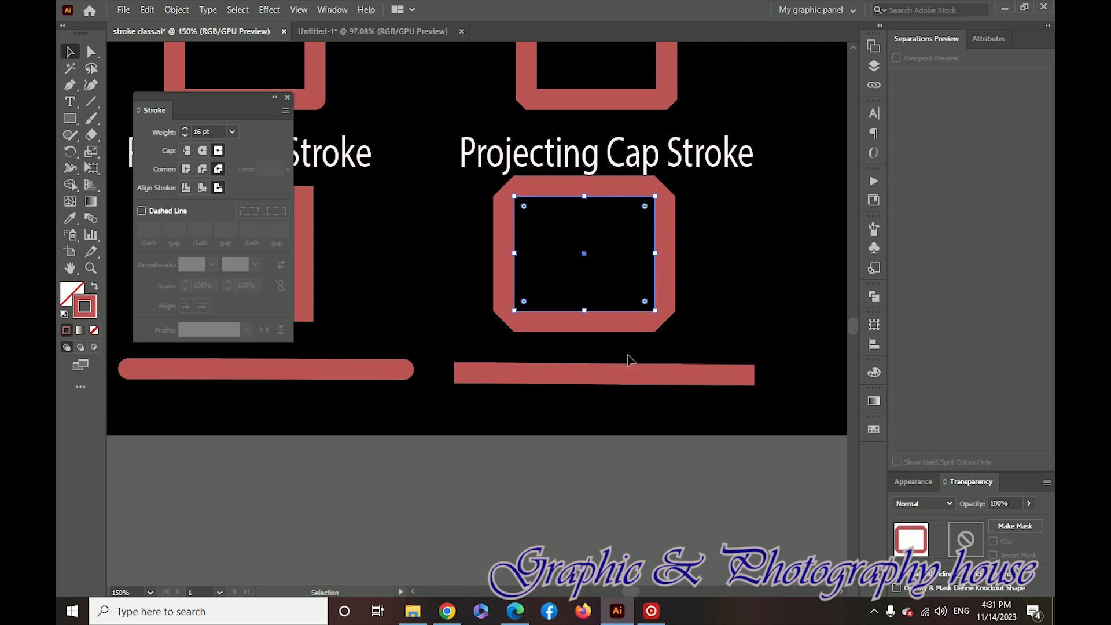
click(781, 352)
click(718, 377)
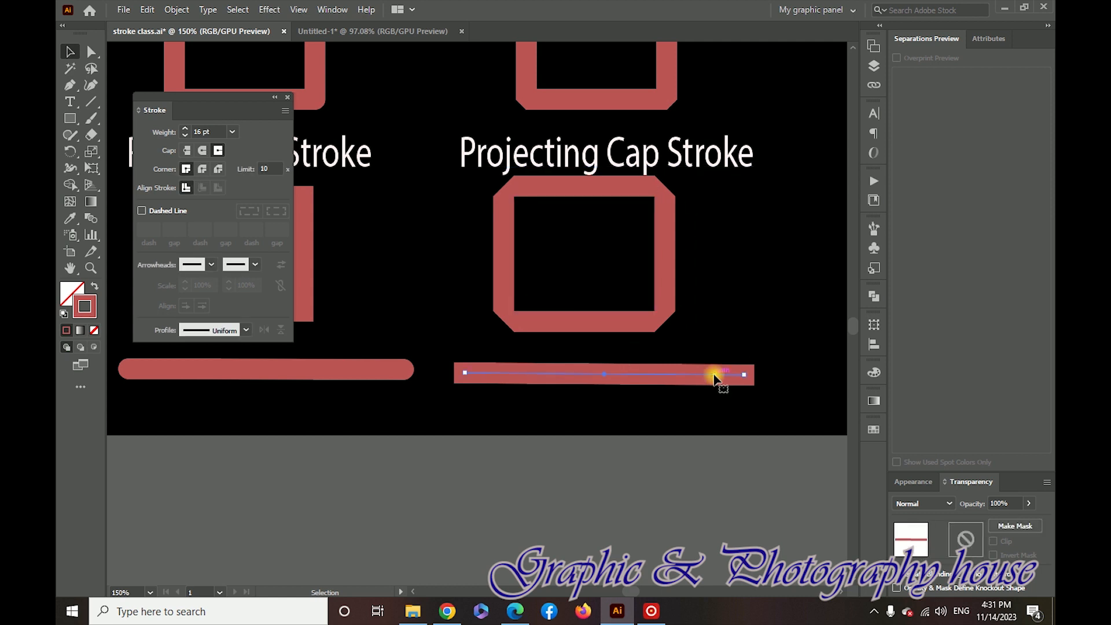
mouse_move(427, 346)
mouse_down()
mouse_move(393, 391)
mouse_move(444, 389)
mouse_move(412, 381)
mouse_up()
- Select the butt-capped line, move the Stroke panel beside the Dashed line Stoke example and turn on Dashed Line with a 19 pt dash
click(285, 385)
drag(582, 336, 402, 372)
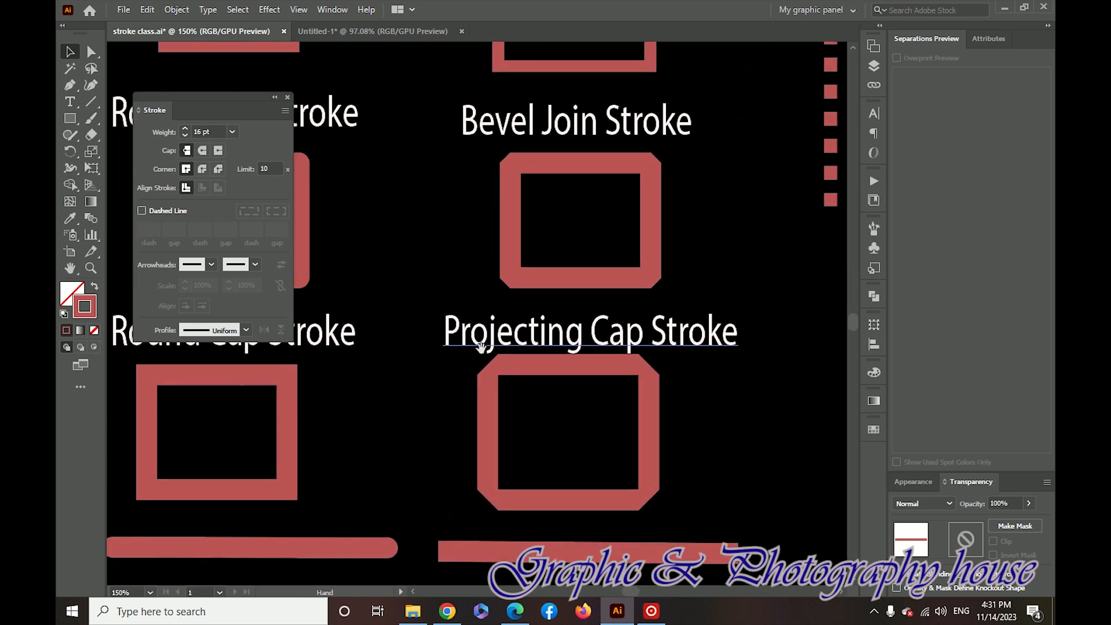
drag(588, 278, 417, 355)
mouse_move(422, 303)
mouse_down()
mouse_move(362, 422)
mouse_move(389, 526)
mouse_up()
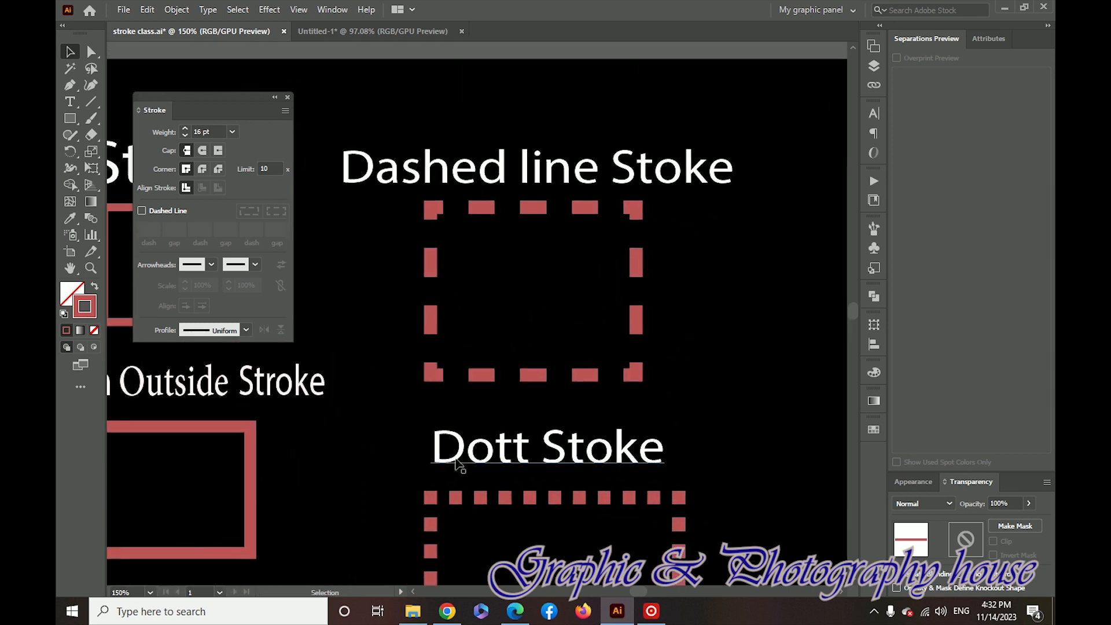
mouse_move(189, 97)
mouse_down()
mouse_move(511, 120)
mouse_move(801, 90)
mouse_up()
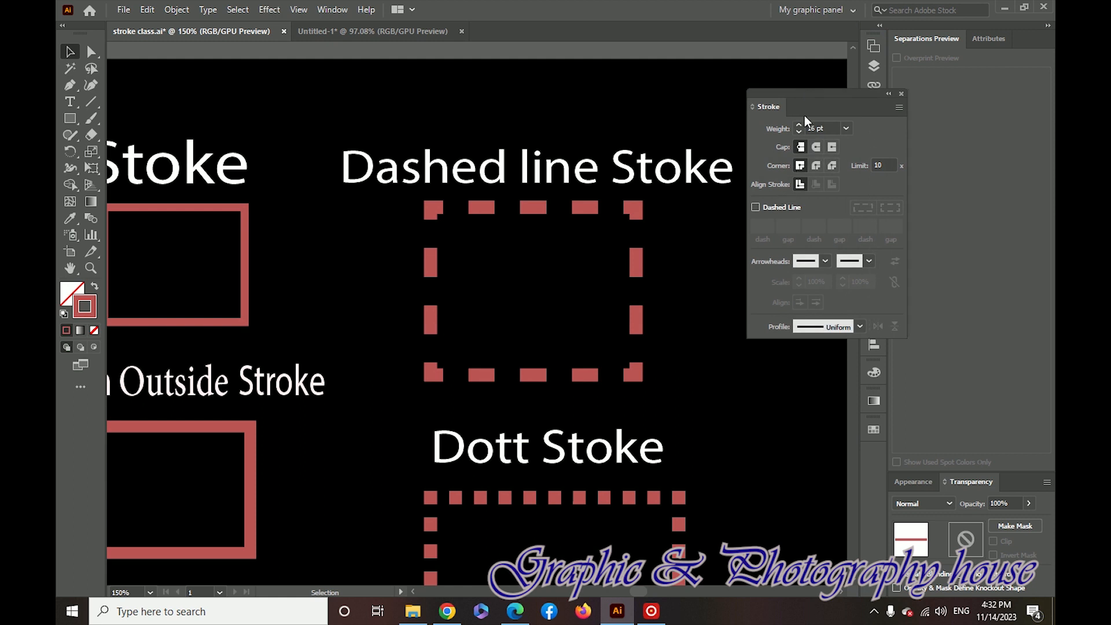
click(772, 209)
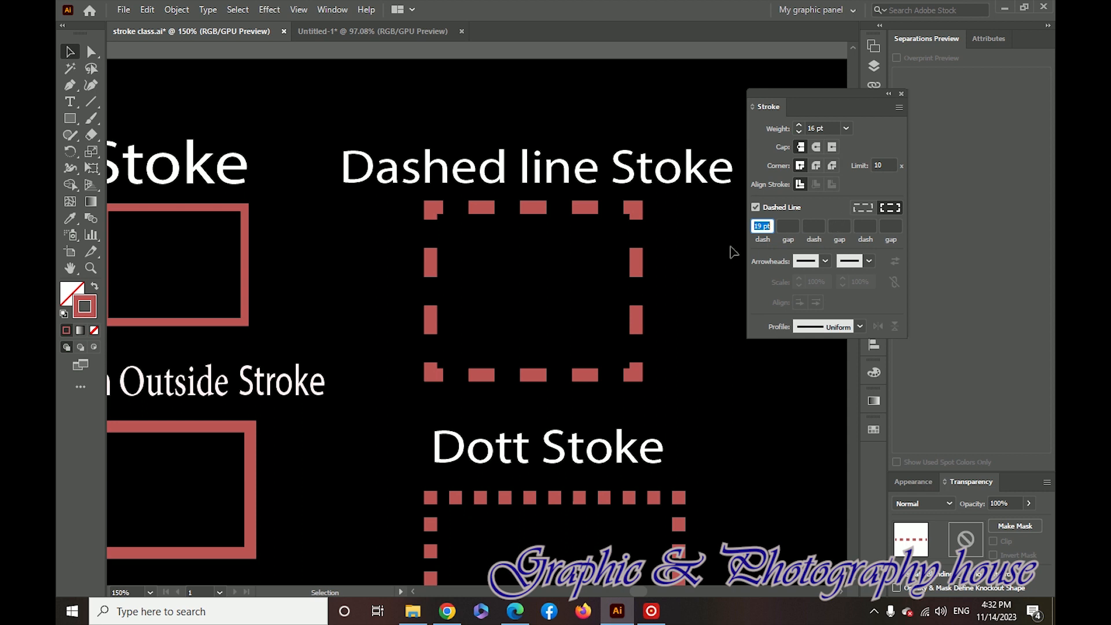
- Try dash lengths from 33 pt down to 23 pt on the Dashed line Stoke rectangle and settle on 37 pt
double_click(754, 226)
click(636, 268)
double_click(762, 226)
text(34)
key(Return)
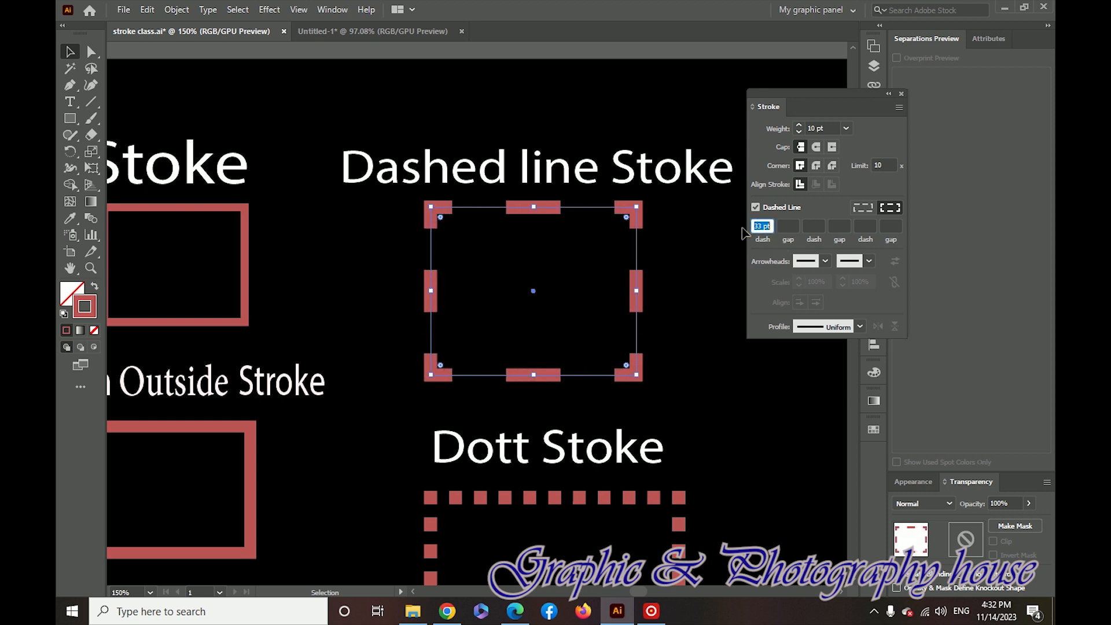
key(Down)
key(Down)
key(Down)
key(Down)
key(Down)
key(Down)
key(Down)
key(Down)
key(Down)
key(Down)
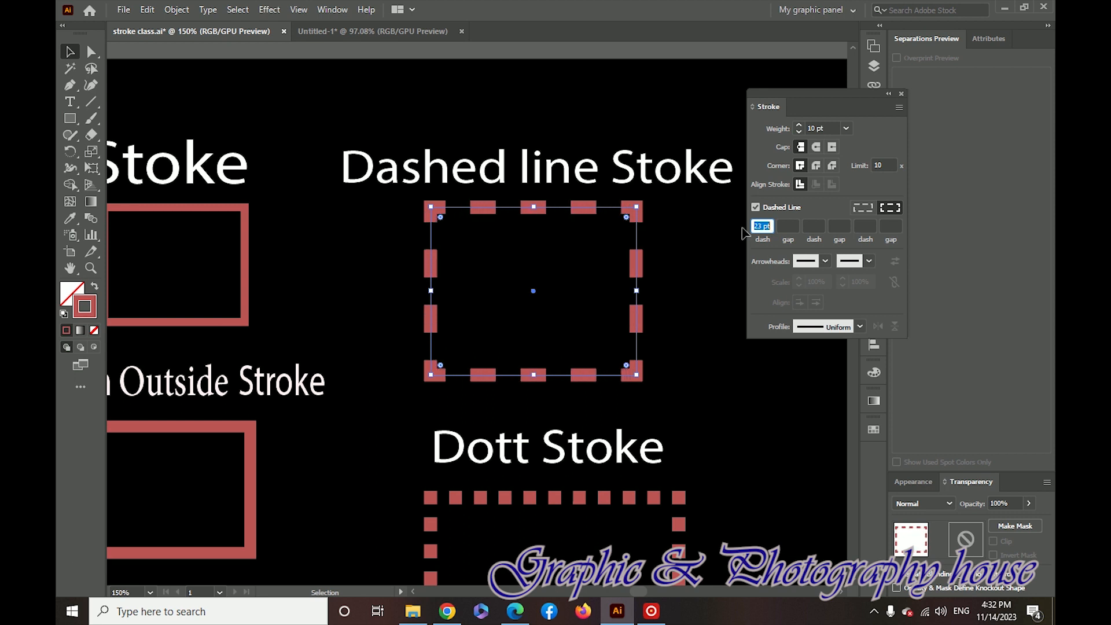
text(37)
key(Return)
click(715, 300)
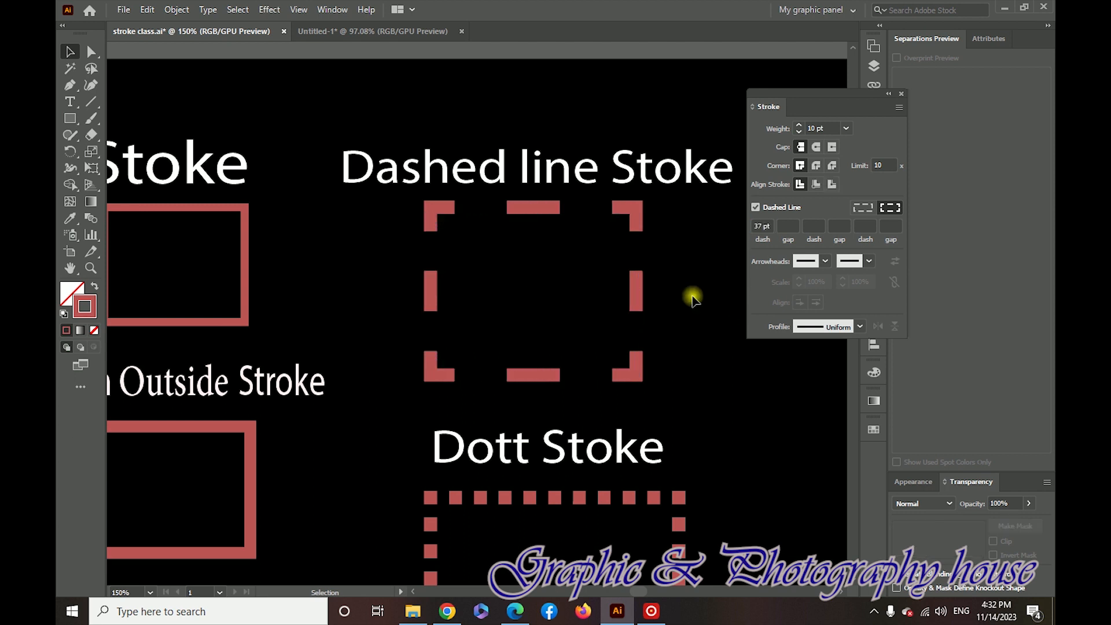
click(637, 300)
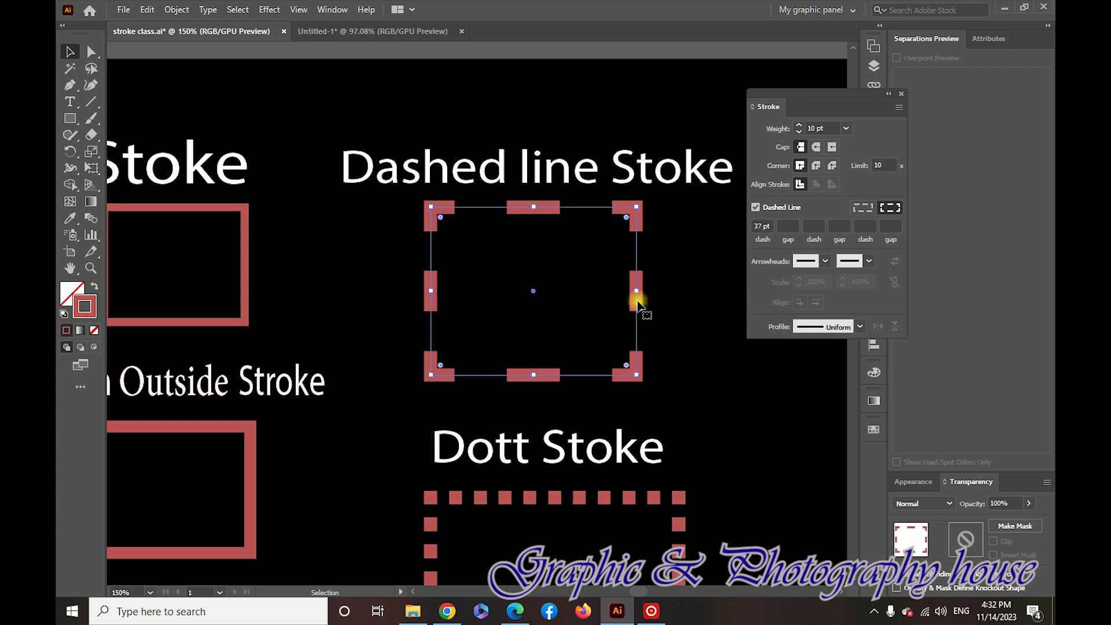
- Select the Dott Stoke rectangle and examine its stroke weight and dash settings
drag(484, 454, 437, 164)
click(460, 209)
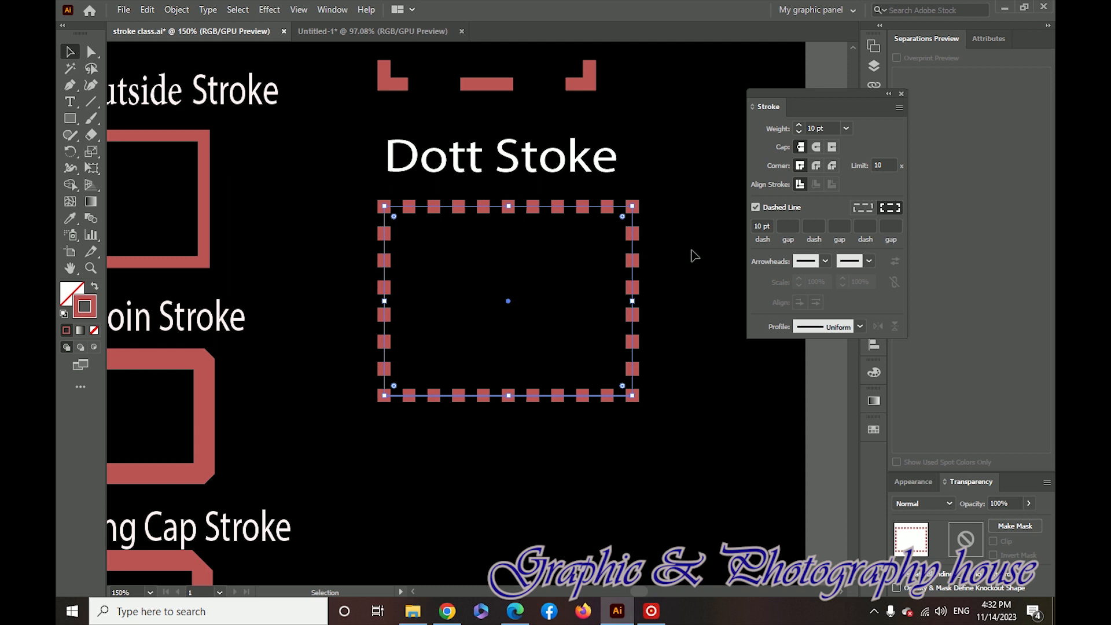
click(847, 129)
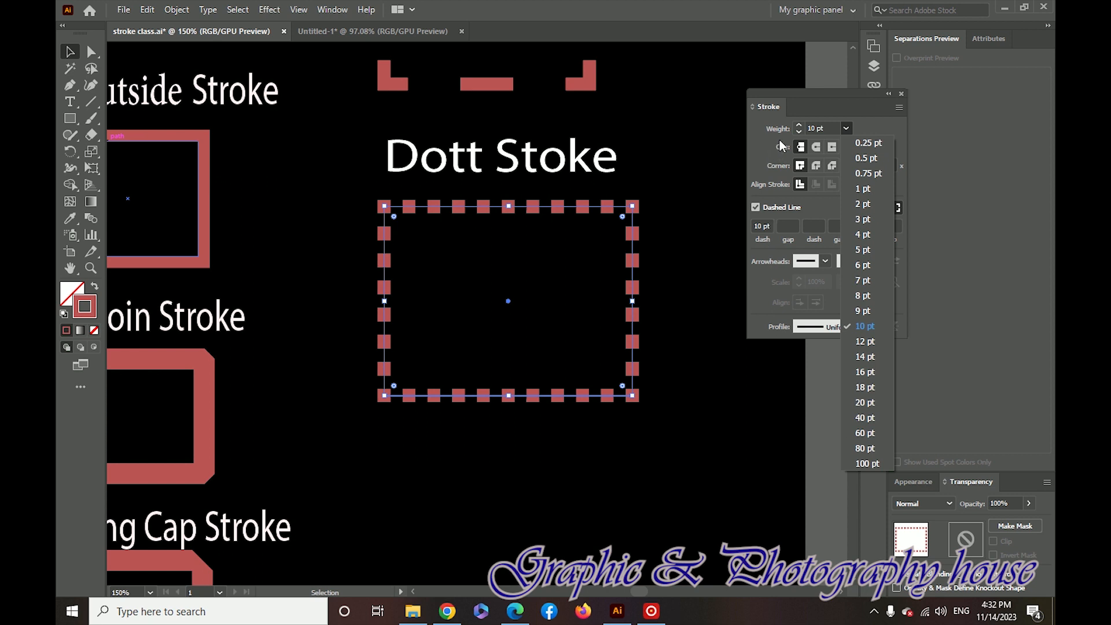
click(817, 129)
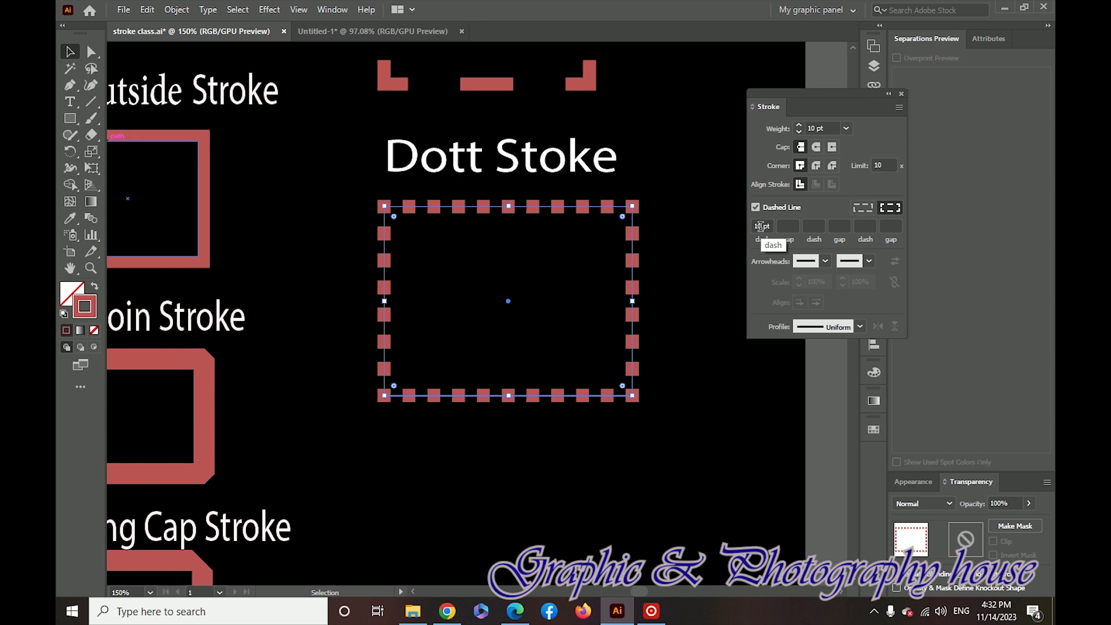
click(709, 184)
drag(709, 184, 616, 270)
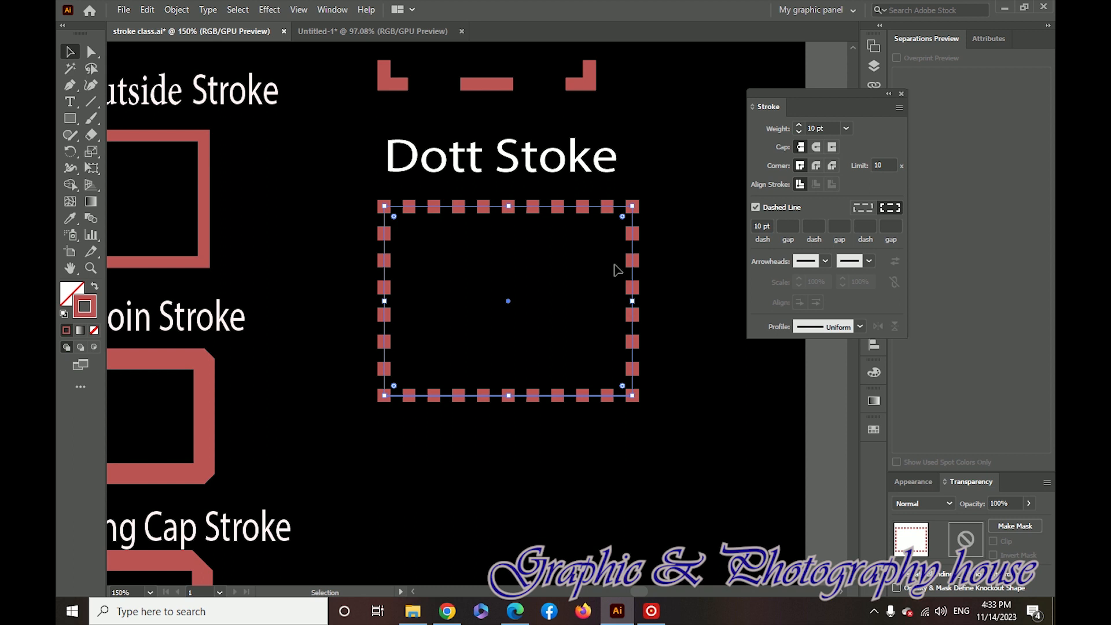
- Set the gap between the dashes of the Dott Stoke rectangle to 2 pt and reselect the rectangle
click(788, 225)
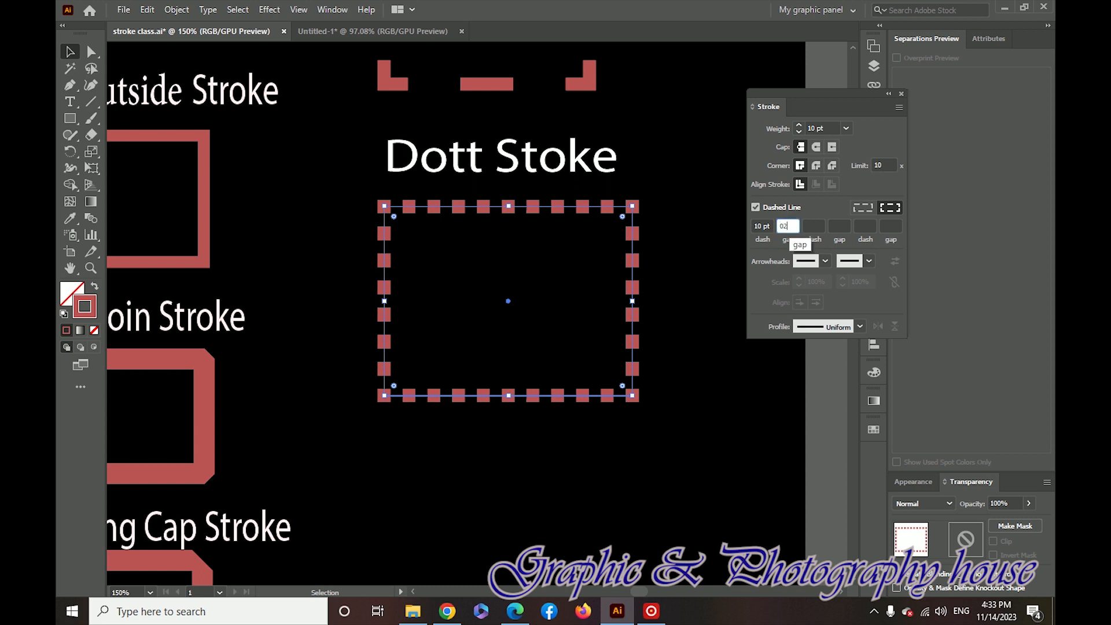
click(680, 283)
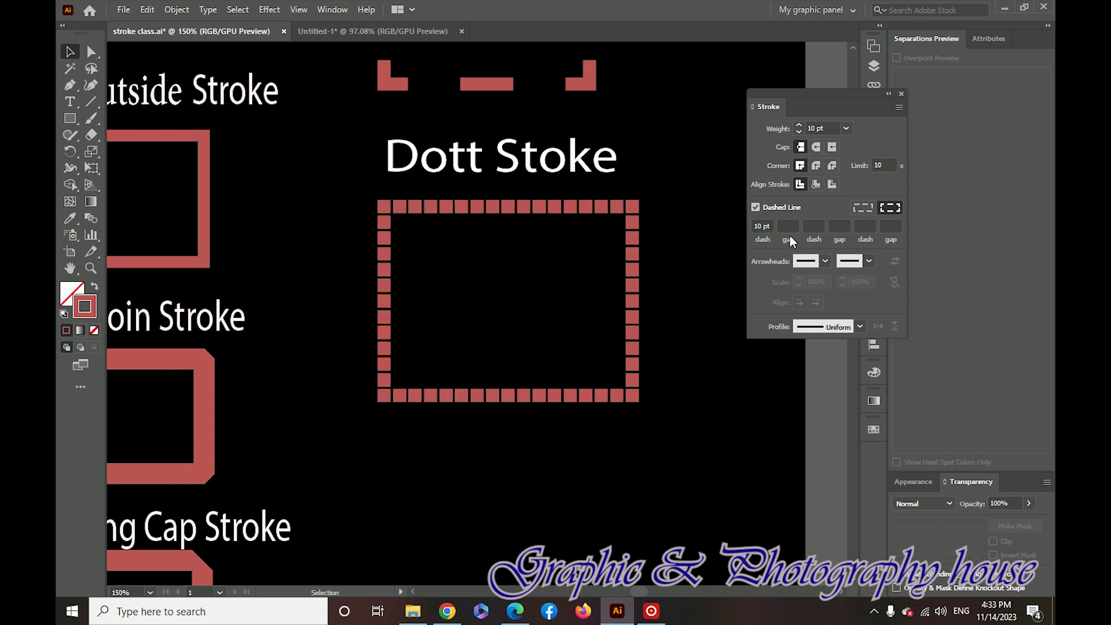
click(628, 247)
- Try different second dash lengths, including 10 pt, on the Dott Stoke rectangle and settle on 9 pt
click(813, 227)
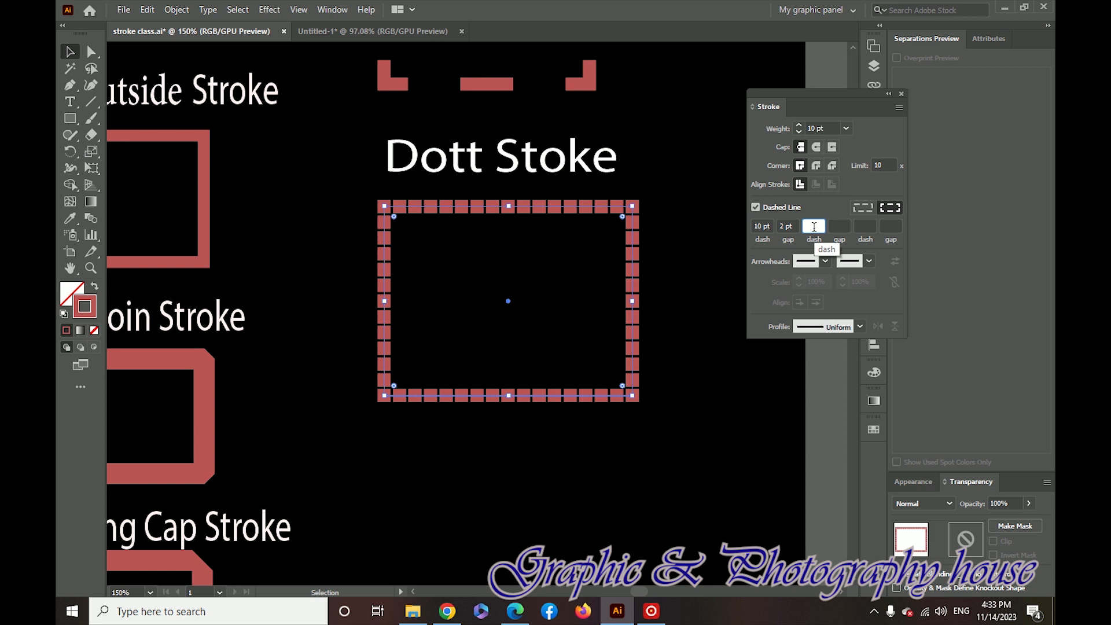
scroll(813, 226, up, 12)
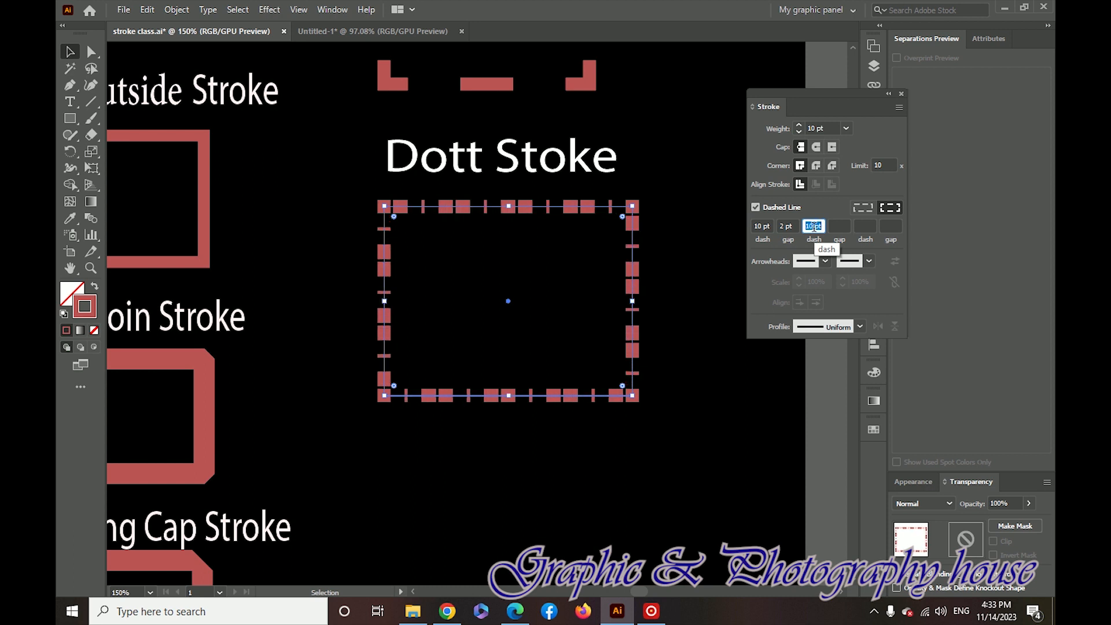
scroll(814, 226, down, 11)
scroll(813, 226, up, 11)
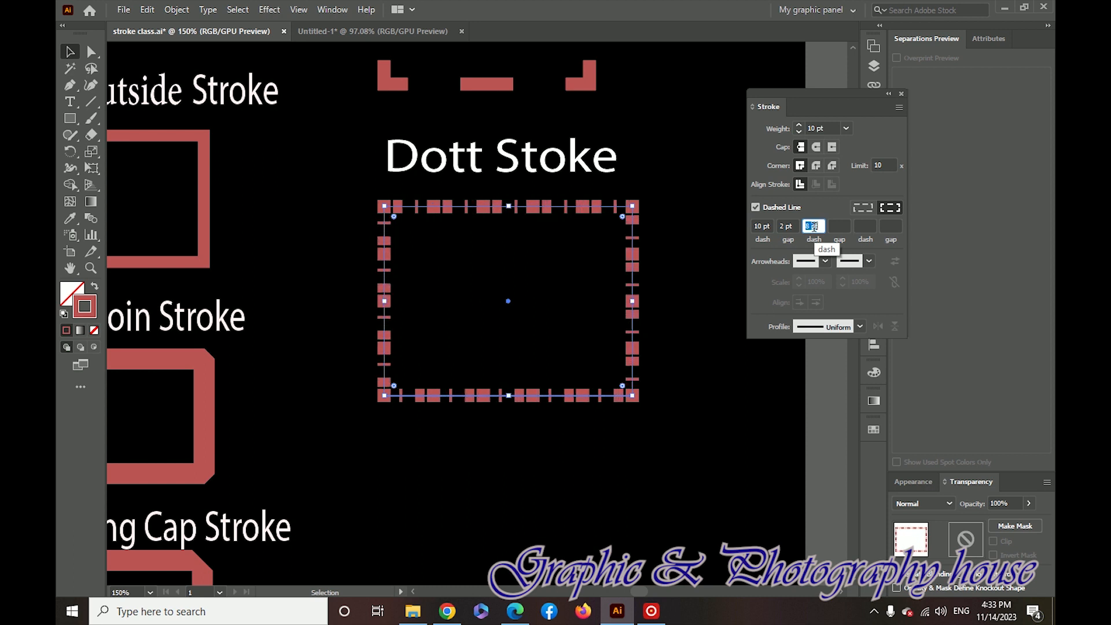
scroll(814, 226, up, 5)
scroll(814, 227, down, 8)
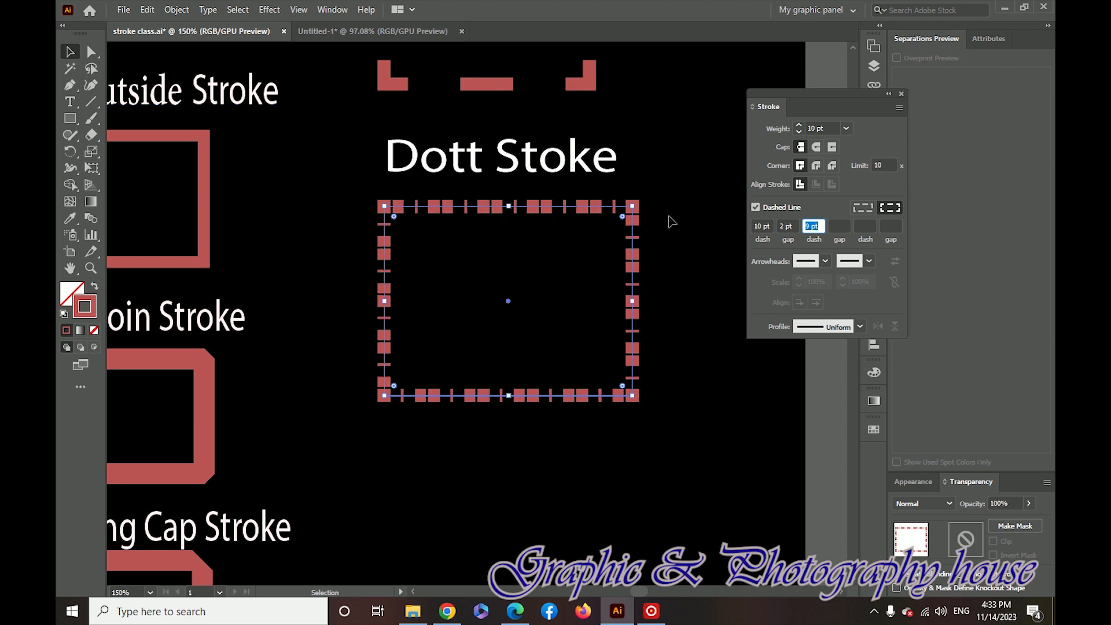
click(721, 229)
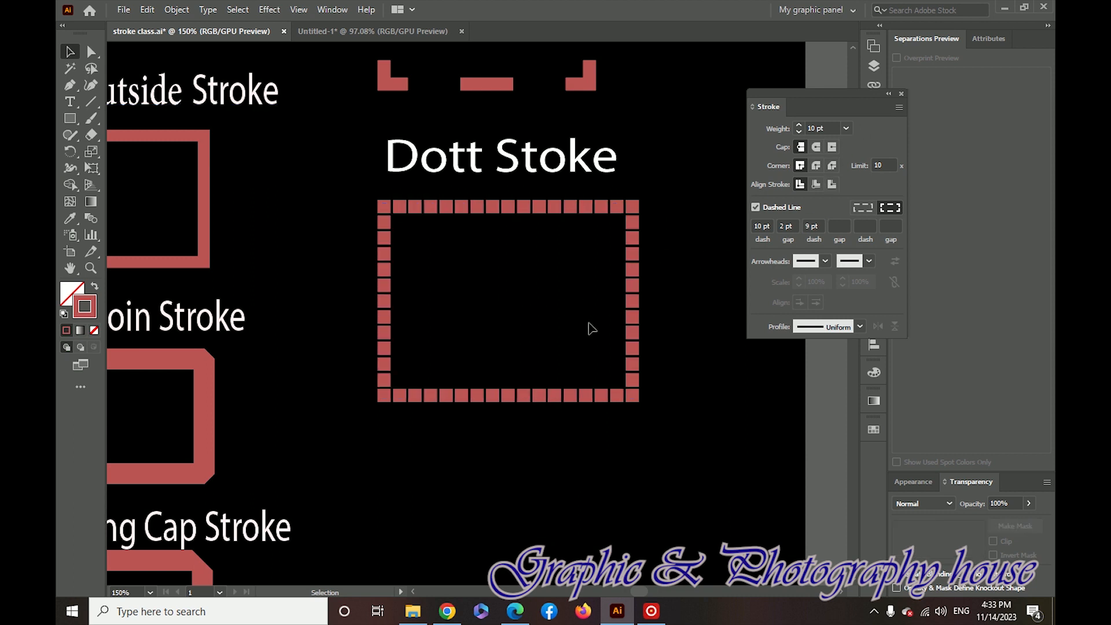
- Draw a near-horizontal line beneath the Dott Stoke rectangle and turn off Dashed Line for it
scroll(622, 330, down, 5)
scroll(458, 265, right, 2)
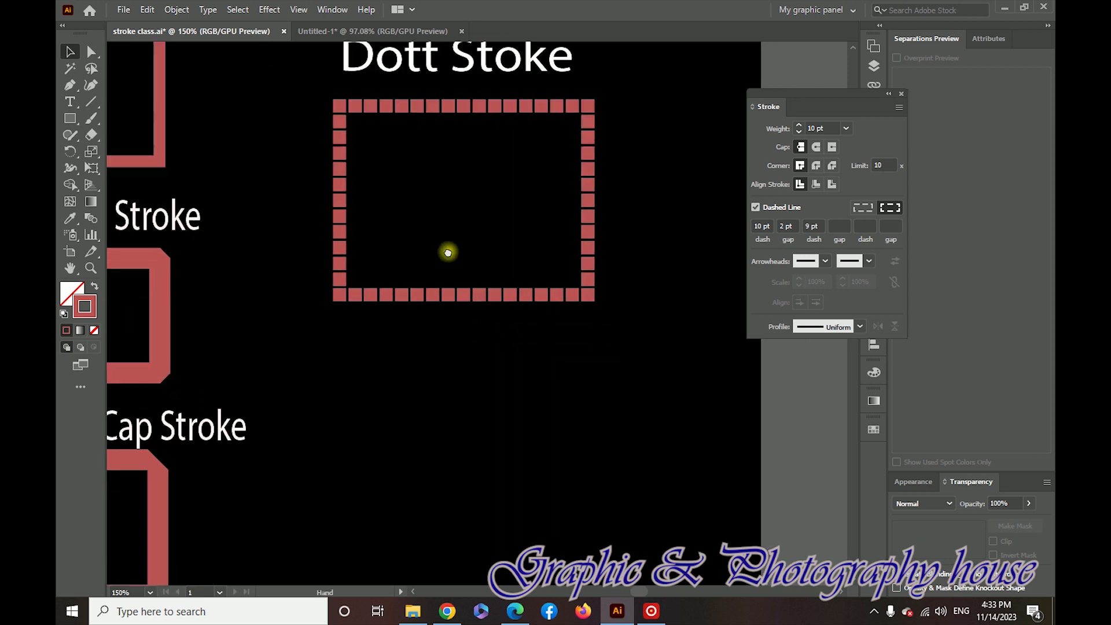
click(818, 264)
click(289, 220)
click(381, 359)
click(303, 317)
click(93, 99)
mouse_move(293, 310)
mouse_down()
mouse_move(632, 317)
mouse_move(657, 303)
mouse_move(652, 312)
mouse_up()
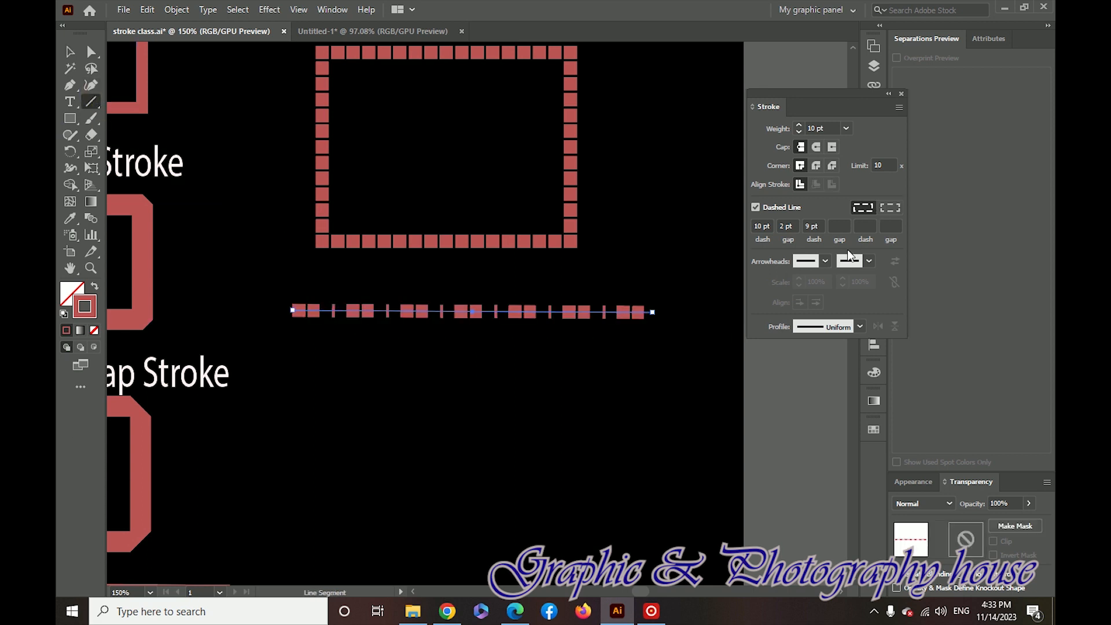
click(755, 207)
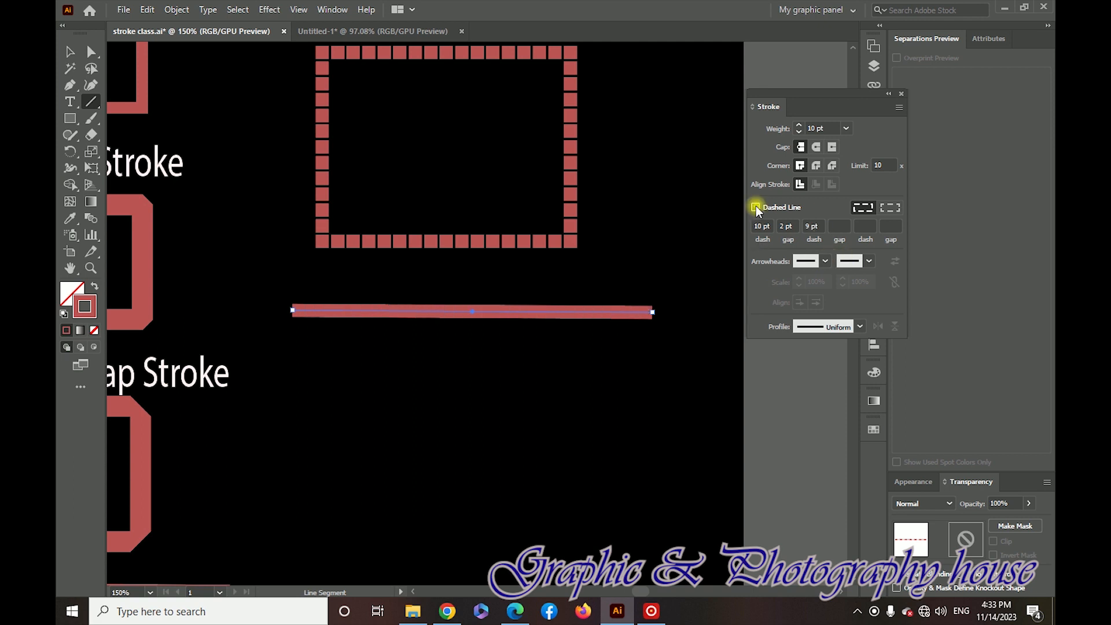
- Add a straight-barbed start arrowhead and a curved-barbed end arrowhead to the line, and shift it slightly to the right
click(825, 260)
click(769, 328)
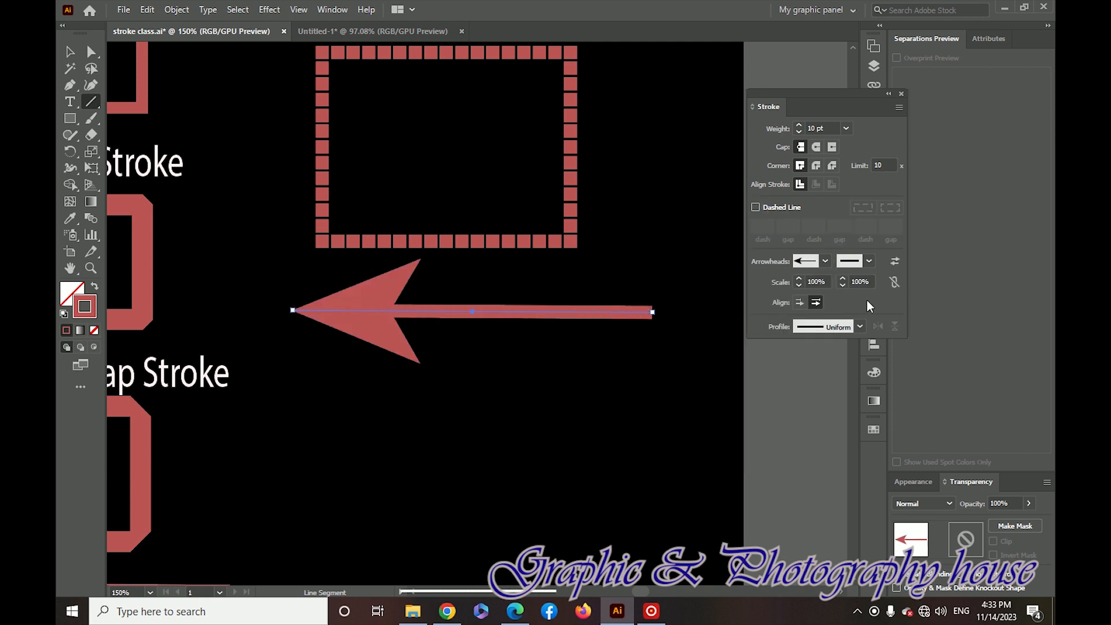
click(869, 261)
click(855, 327)
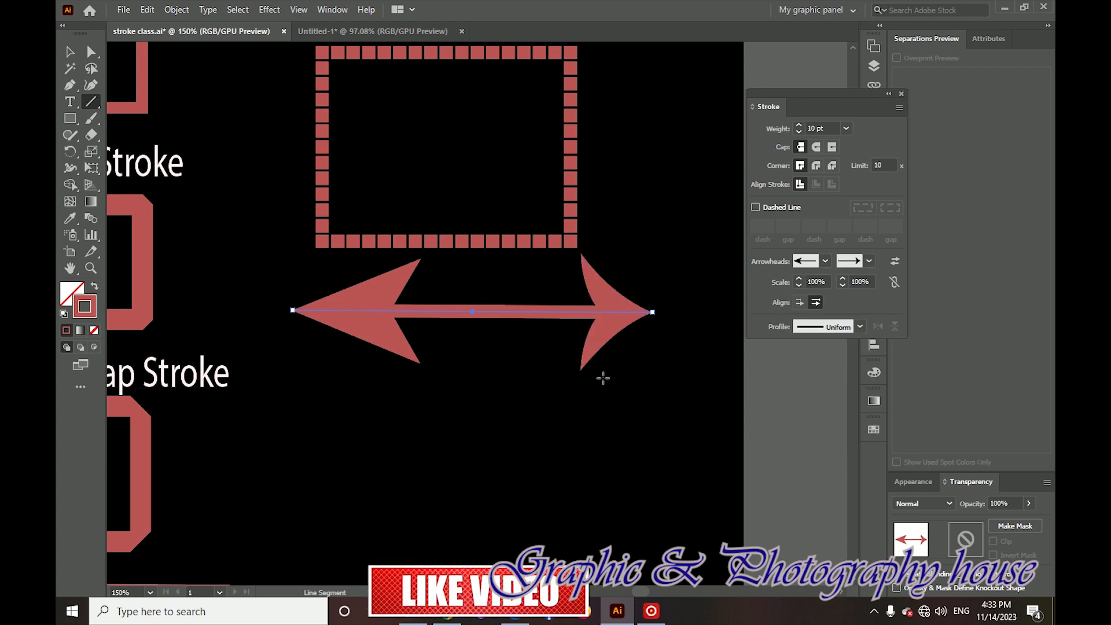
key(v)
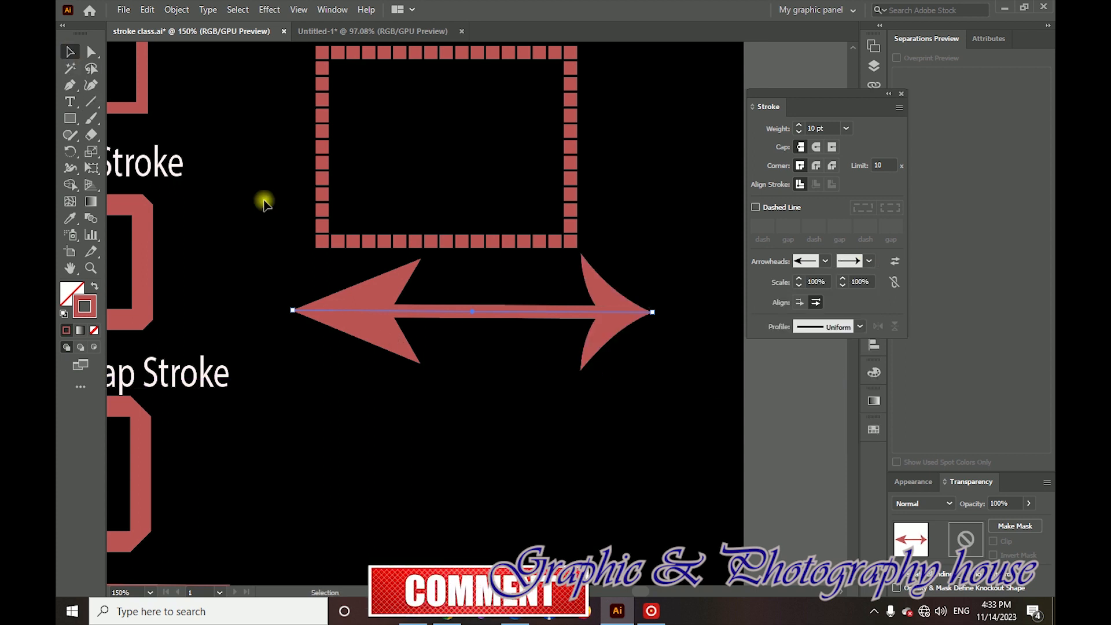
drag(358, 312, 446, 321)
- Give the double-headed arrow a round cap and extend its arrow tips beyond the path ends
click(816, 146)
scroll(654, 364, right, 1)
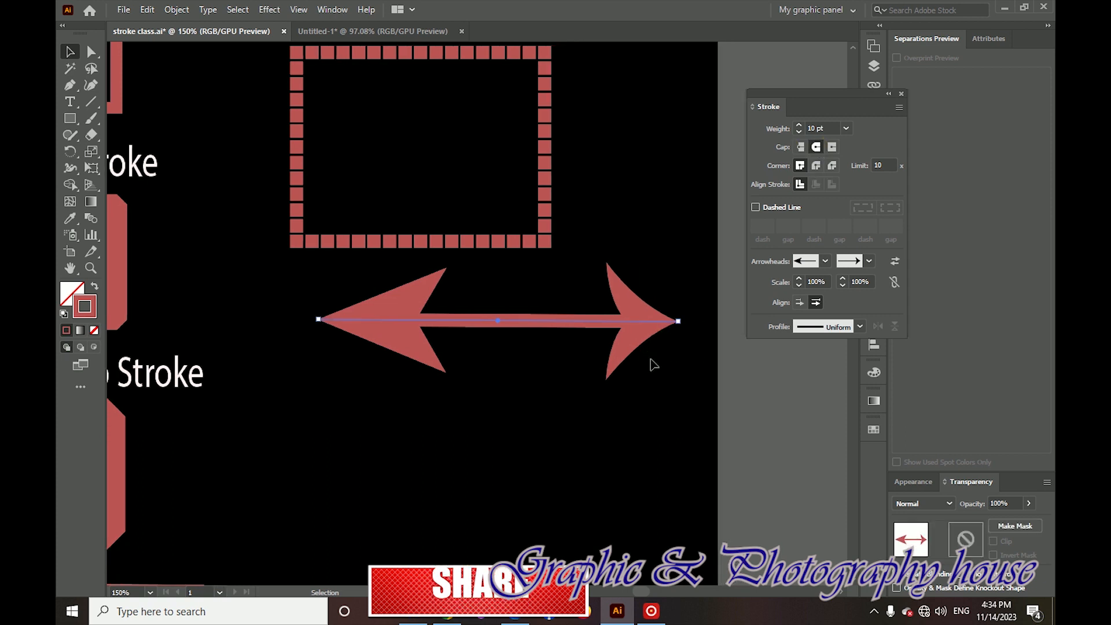
click(799, 302)
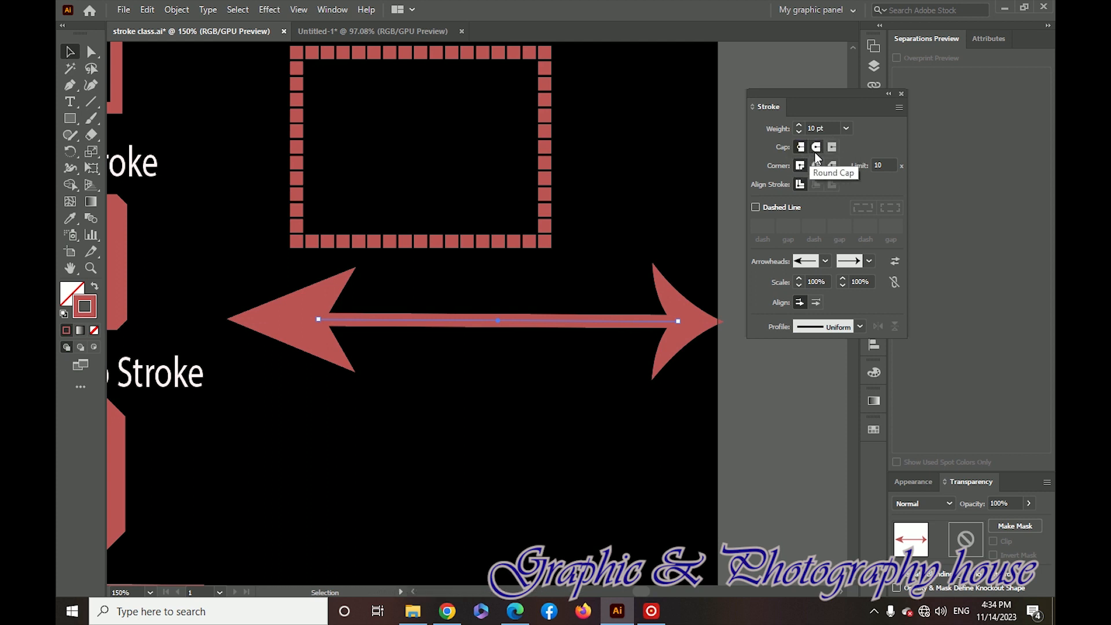
- Replace the arrow's end arrowhead with a feathered tail, move the arrow to the left and deselect it
click(863, 259)
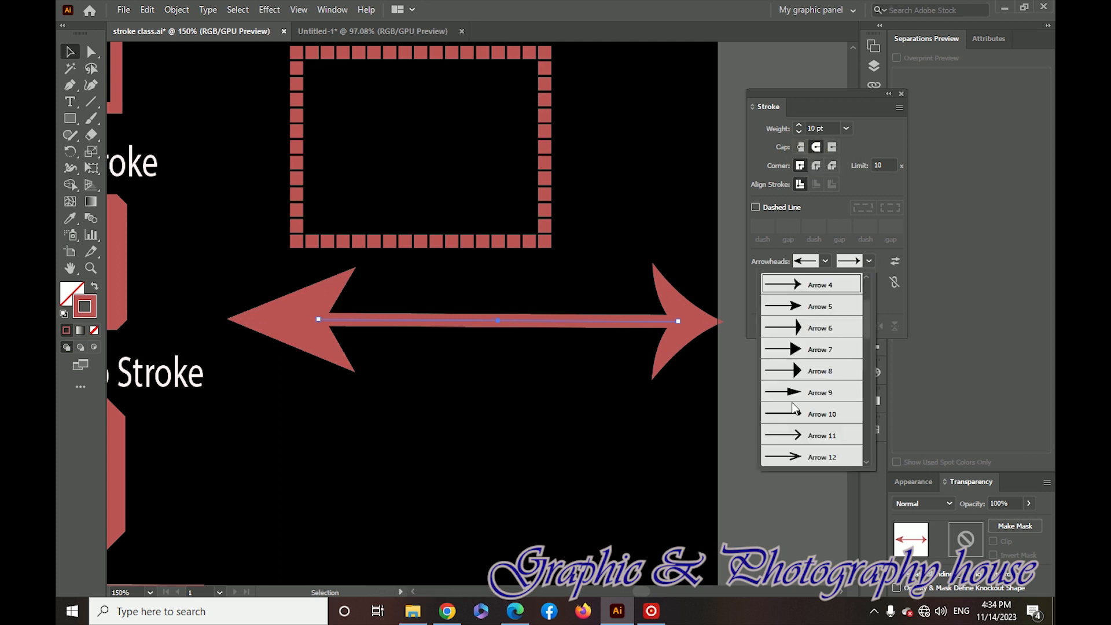
click(788, 433)
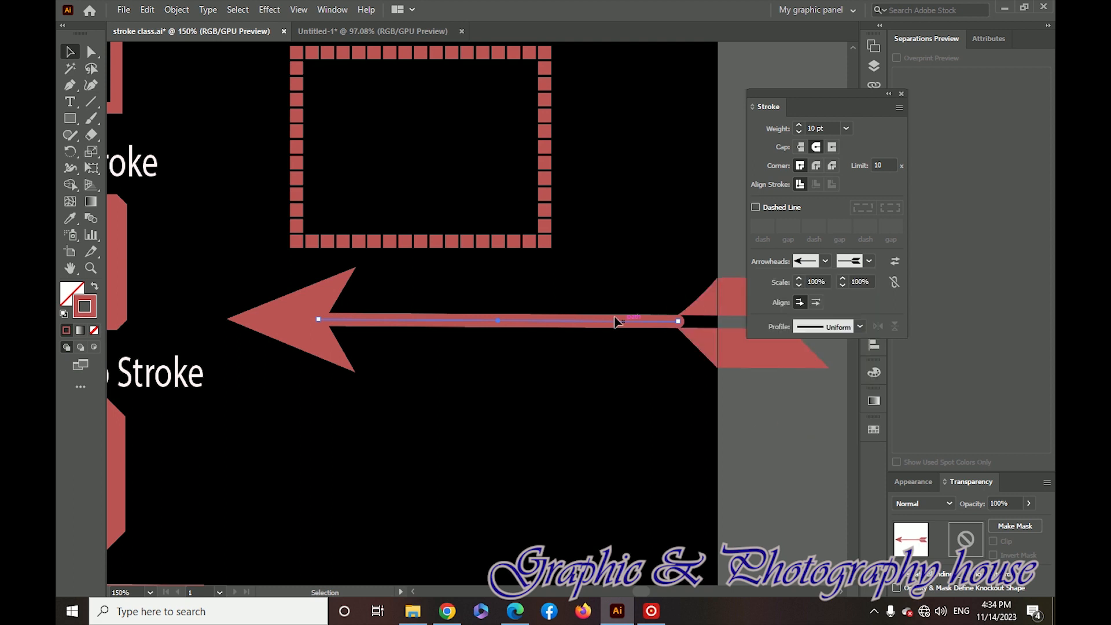
drag(587, 327, 513, 319)
click(547, 322)
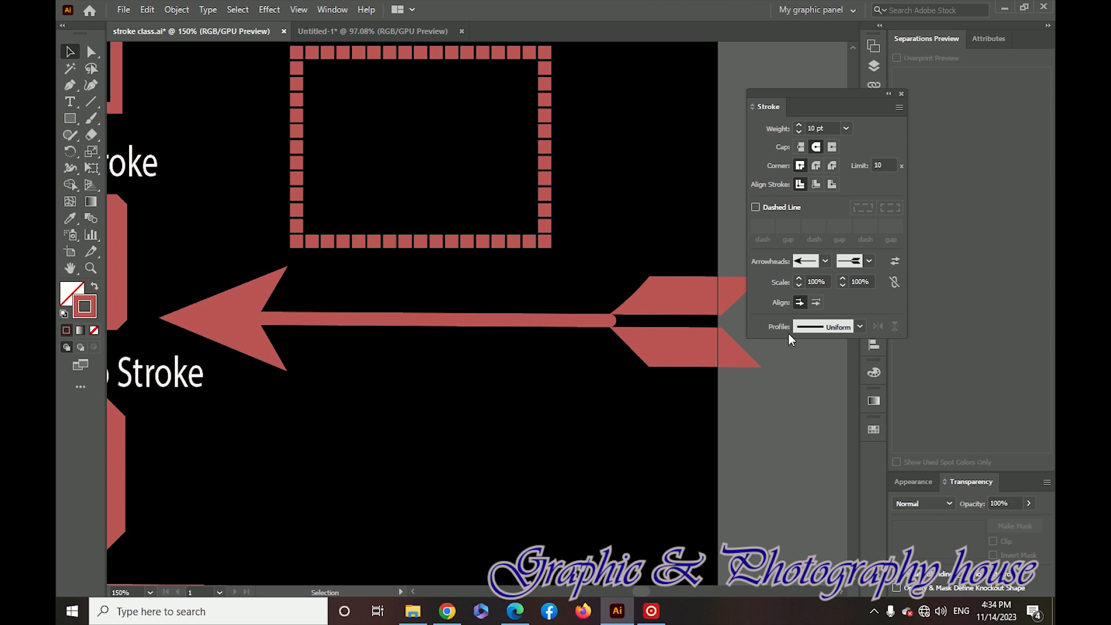
- Draw a circle with the Ellipse tool beneath the arrow and set its stroke weight to 3 pt
click(860, 329)
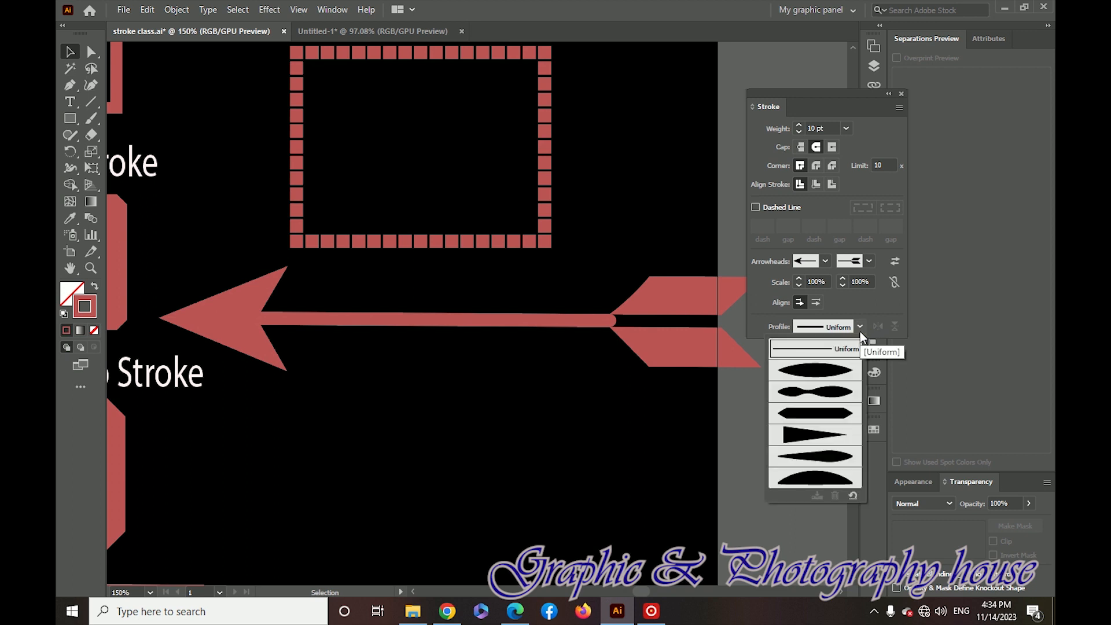
click(71, 117)
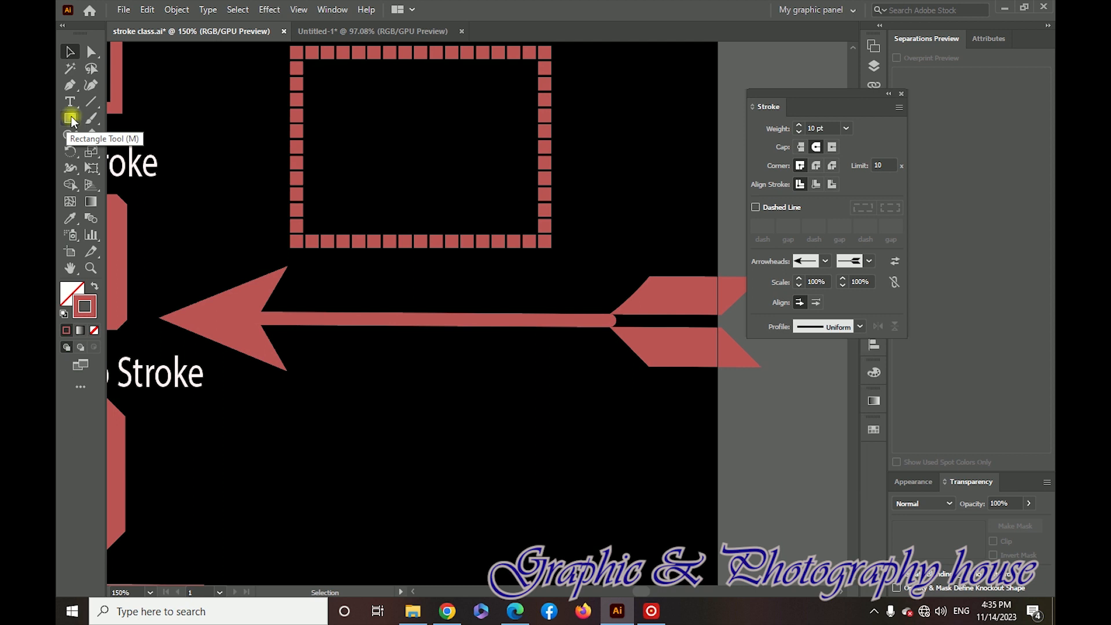
click(71, 118)
click(101, 152)
mouse_move(297, 378)
mouse_down()
mouse_move(349, 405)
mouse_move(501, 542)
mouse_up()
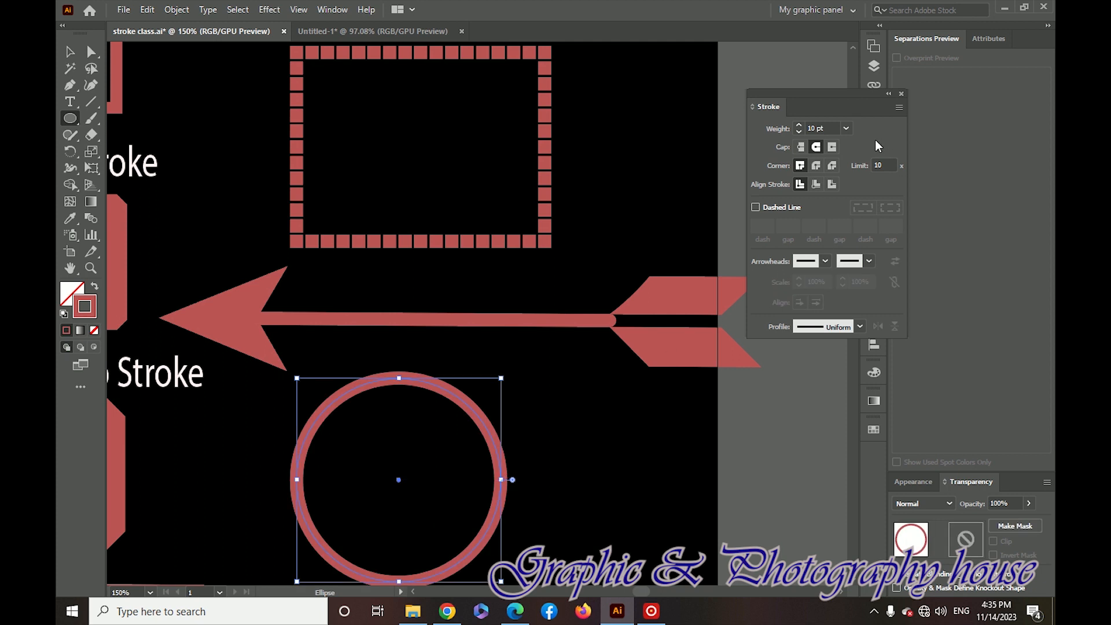
click(846, 128)
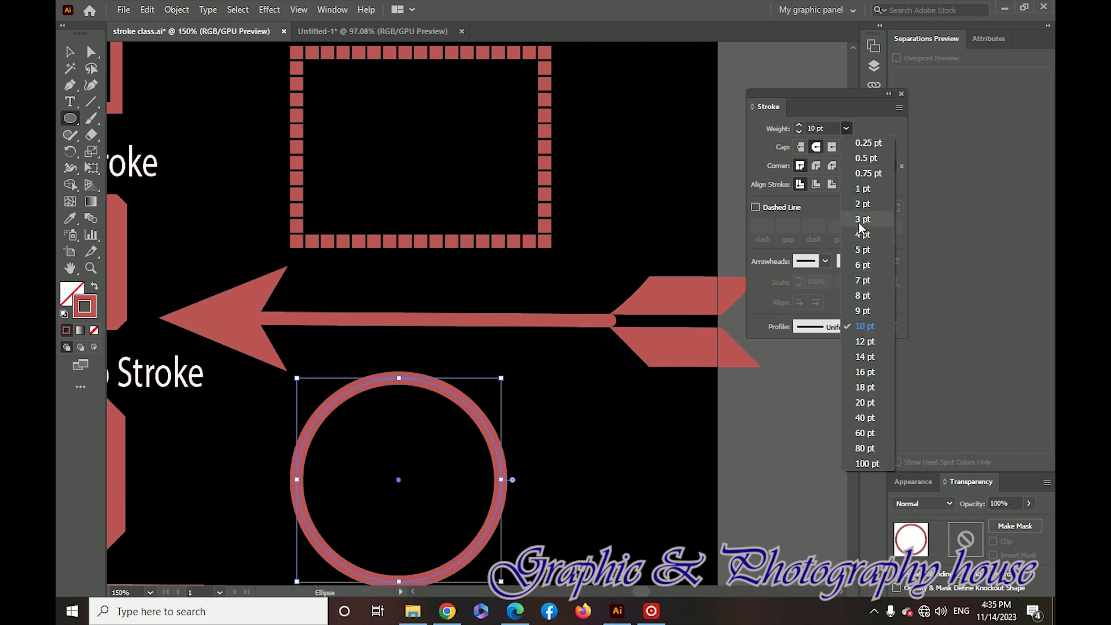
click(859, 219)
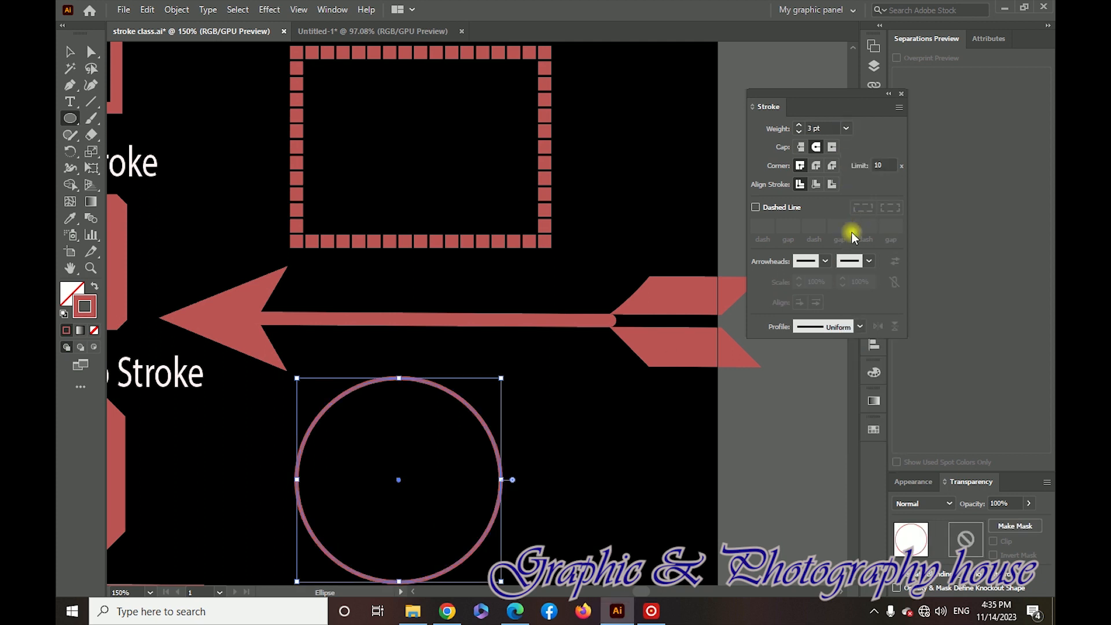
- Apply the triangular tapered width profile to the circle's stroke and deselect the circle
click(858, 325)
click(808, 438)
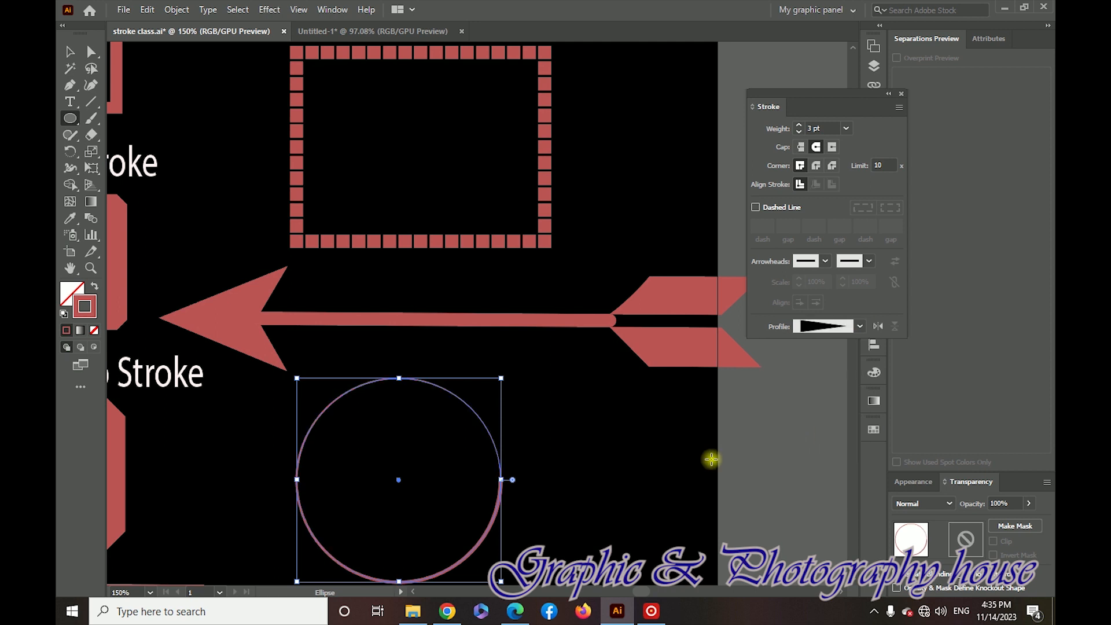
scroll(475, 322, down, 3)
click(69, 51)
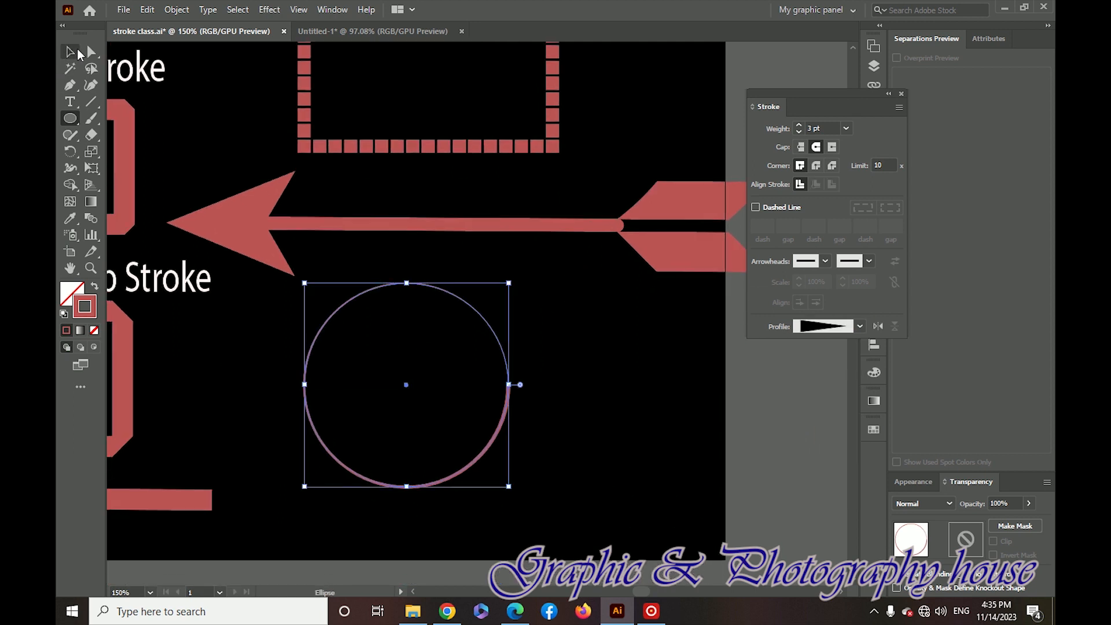
click(581, 312)
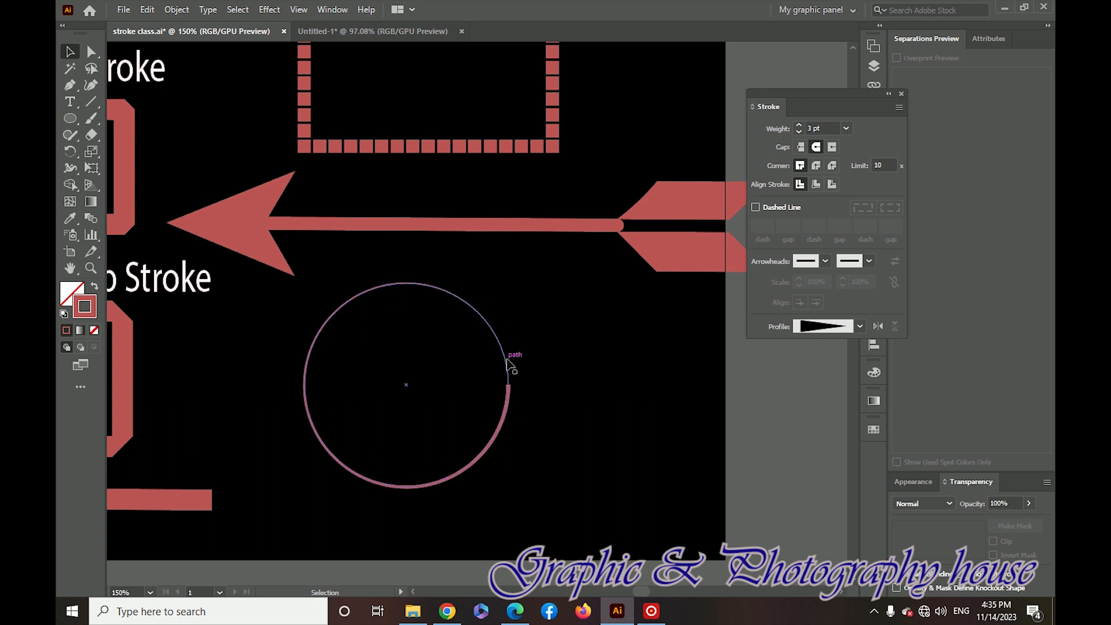
- Try the arch-shaped width profile on the circle's stroke
click(861, 326)
click(807, 470)
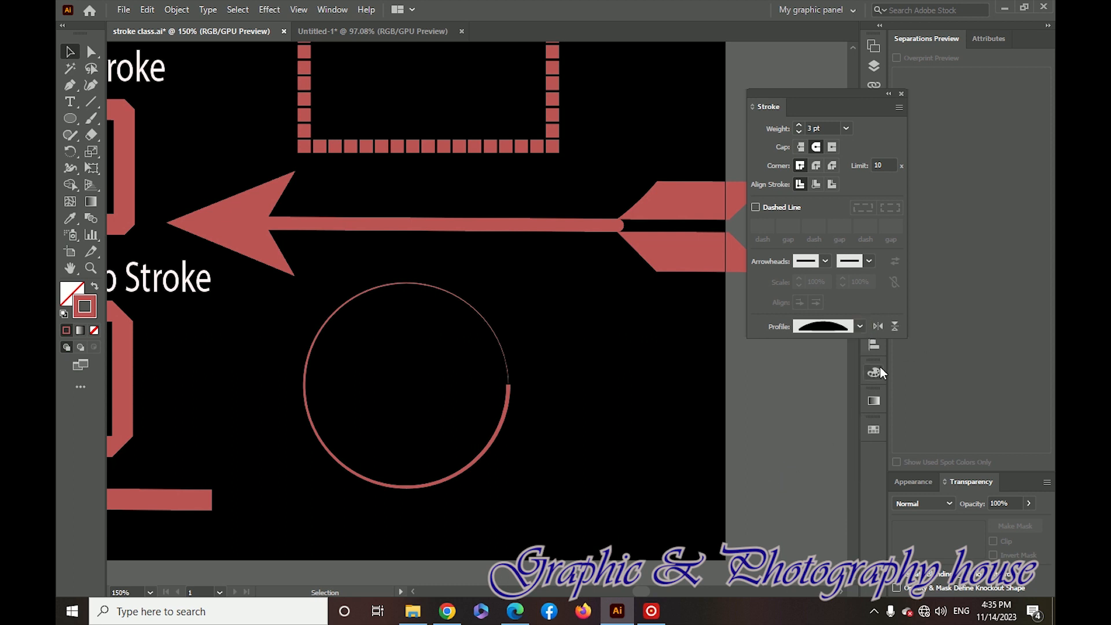
click(508, 381)
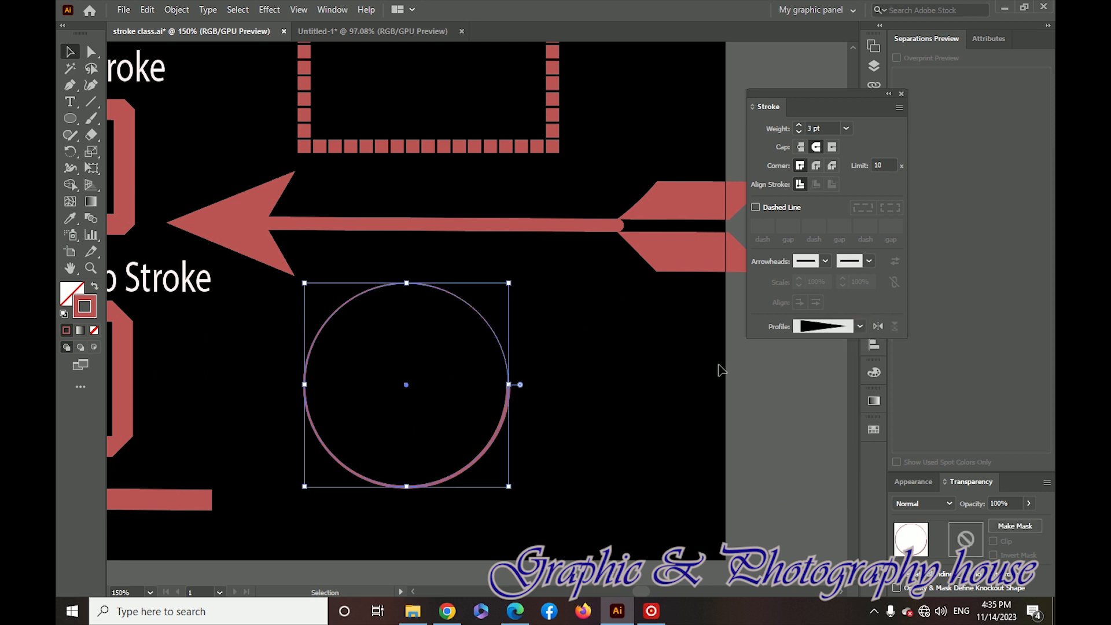
click(860, 326)
click(795, 469)
click(637, 407)
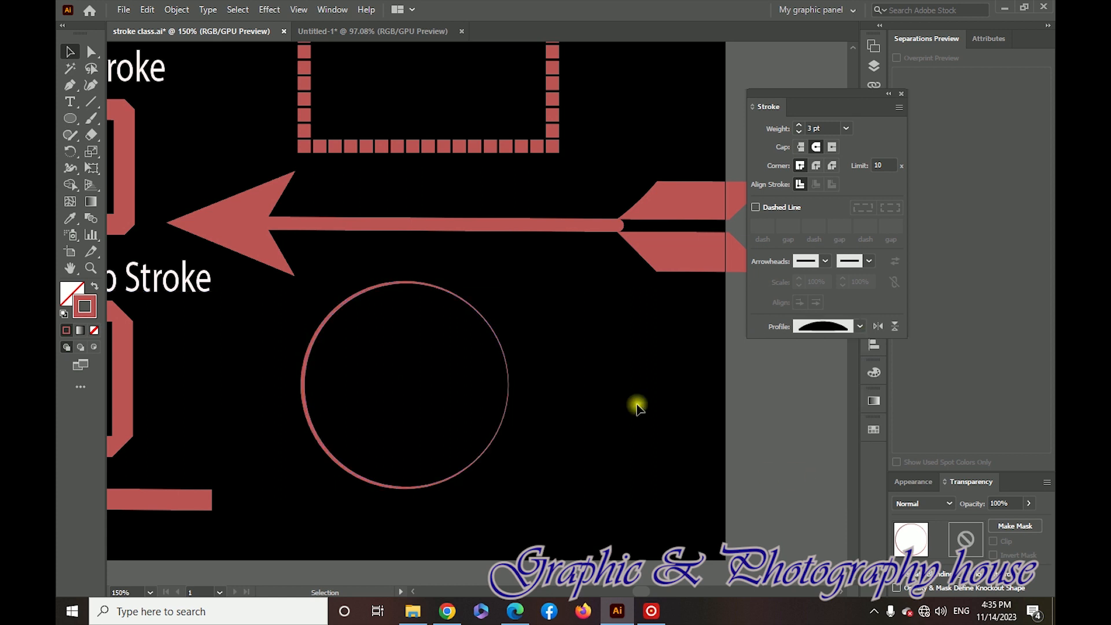
- Turn on Dashed Line for the circle with a 10 pt dash, 2 pt gap and 9 pt dash, aligning the dashes to corners and path ends
click(457, 472)
click(772, 205)
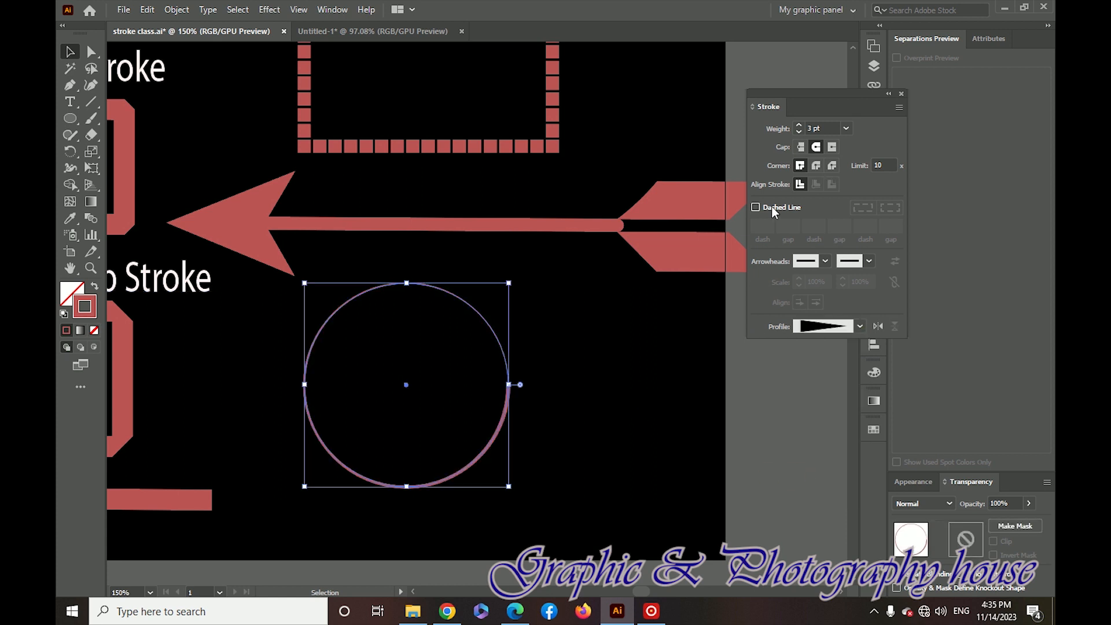
click(863, 208)
click(892, 210)
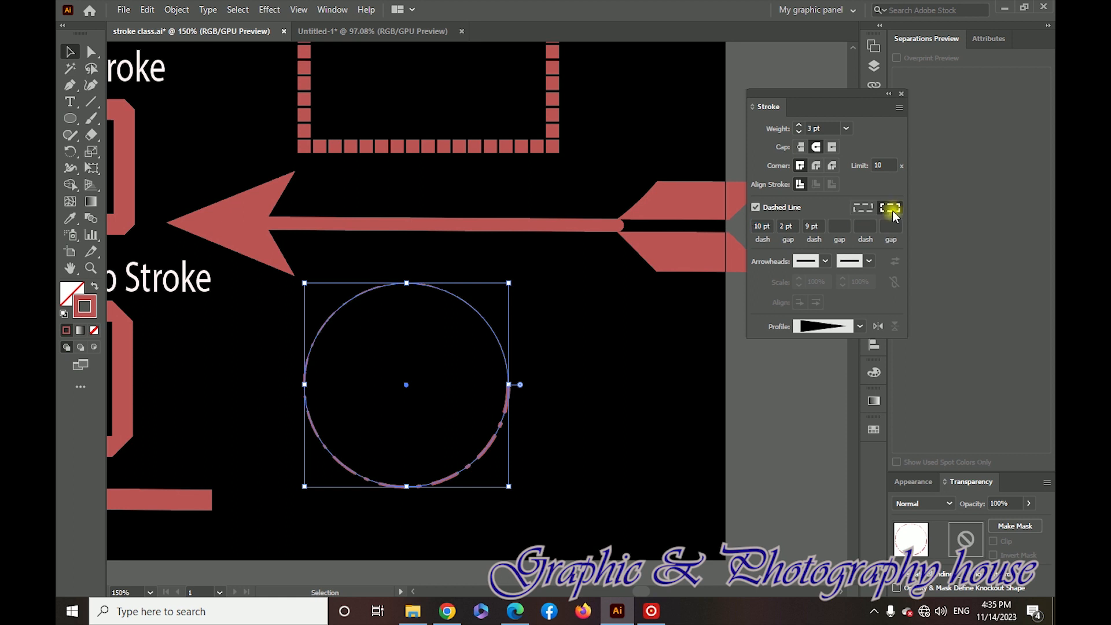
- Add an open V-shaped arrowhead to the start of the circle's dashed stroke
click(668, 390)
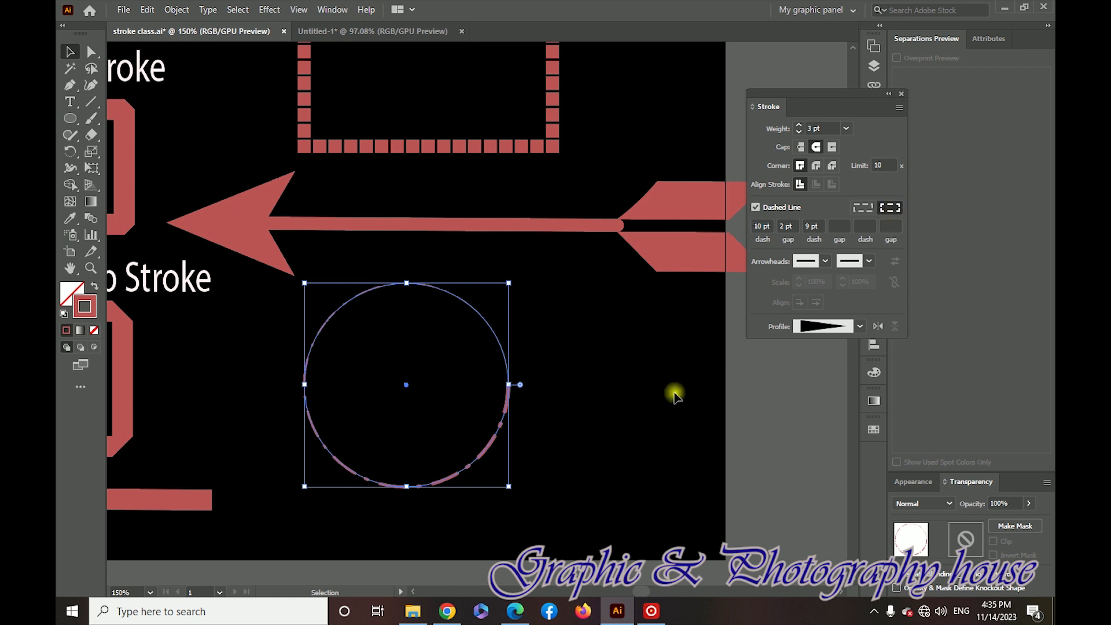
click(506, 414)
click(824, 261)
scroll(755, 405, down, 3)
click(743, 424)
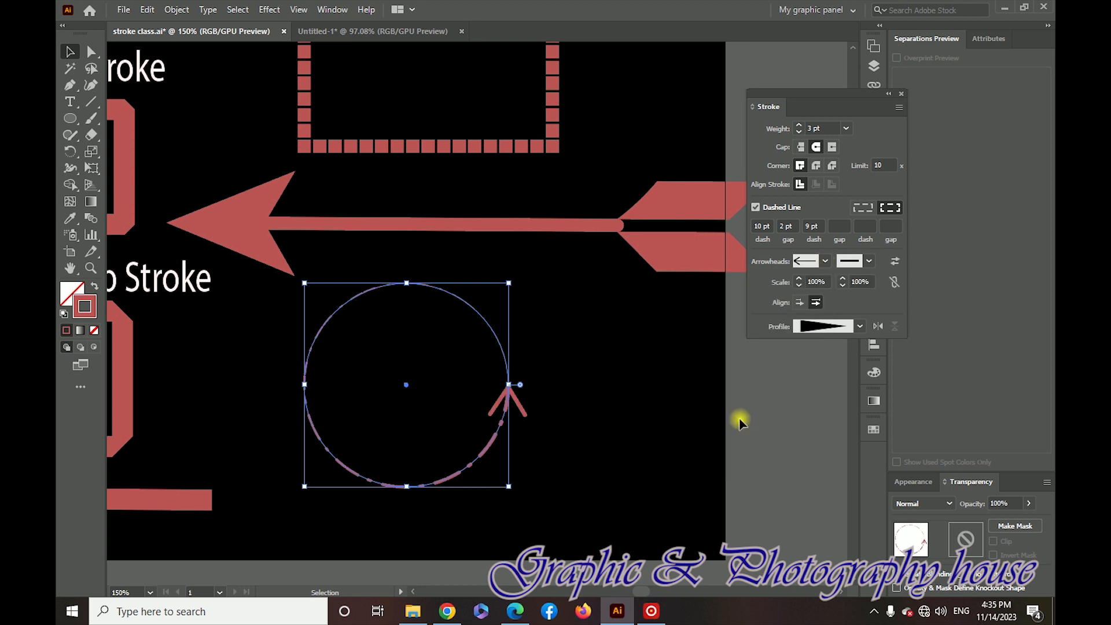
- Add a feathered arrow tail to the end of the circle's stroke, deselect the circle, and select it again
click(869, 261)
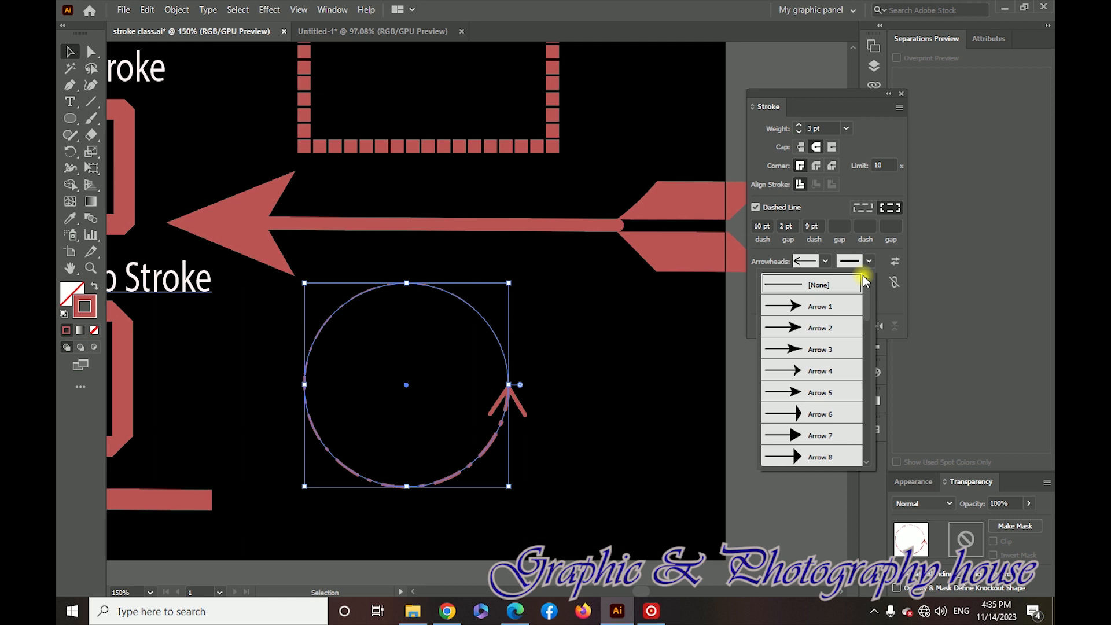
scroll(810, 415, down, 2)
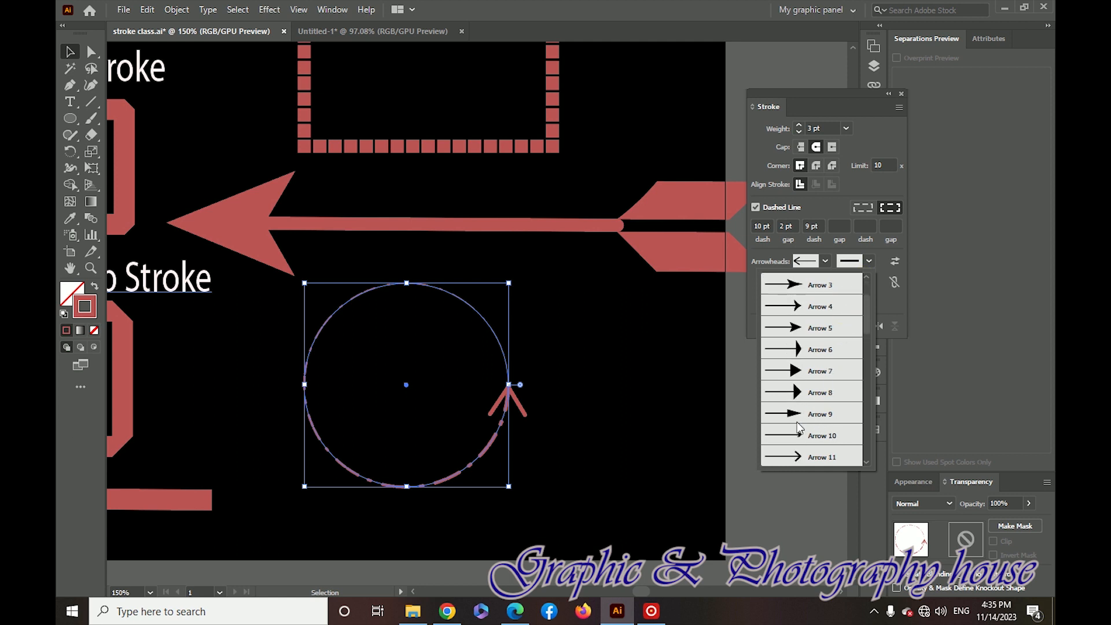
scroll(800, 370, up, 2)
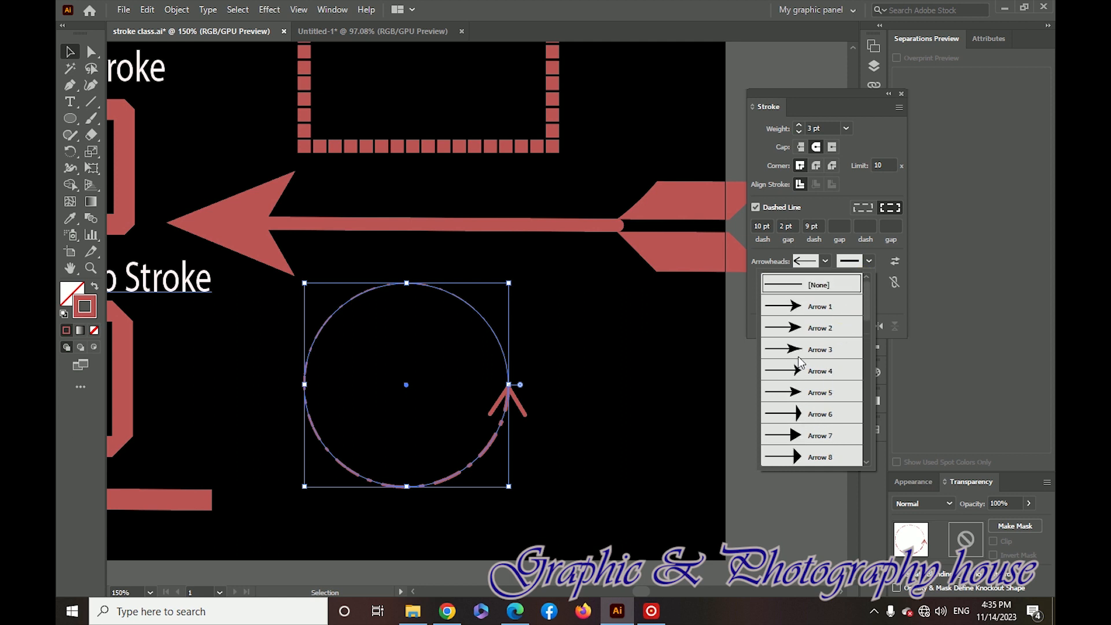
scroll(798, 363, down, 3)
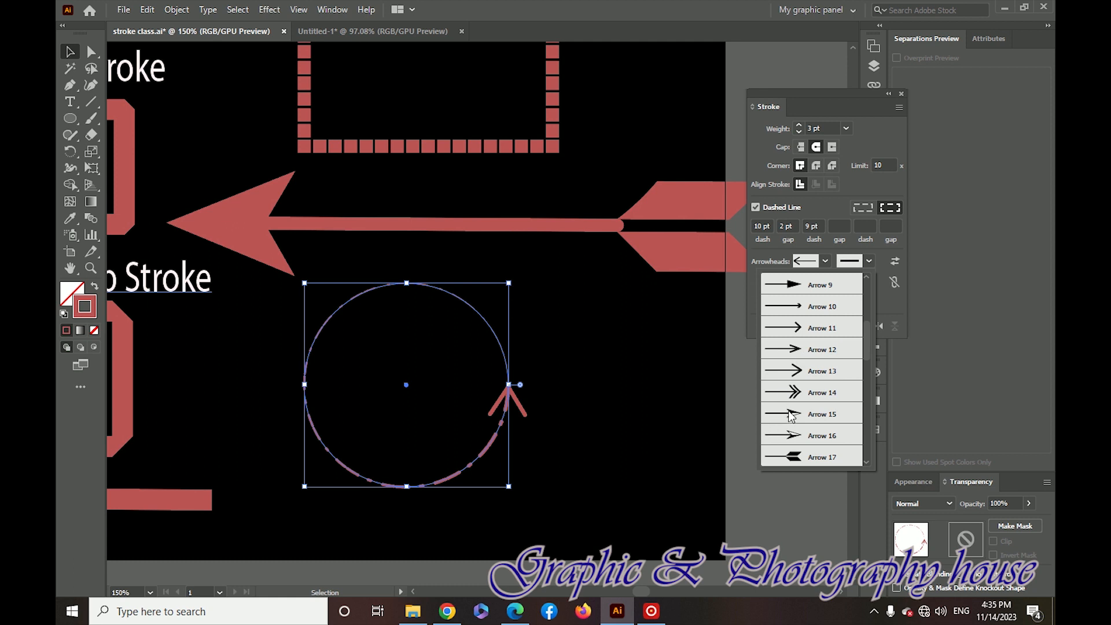
scroll(790, 415, down, 1)
click(800, 438)
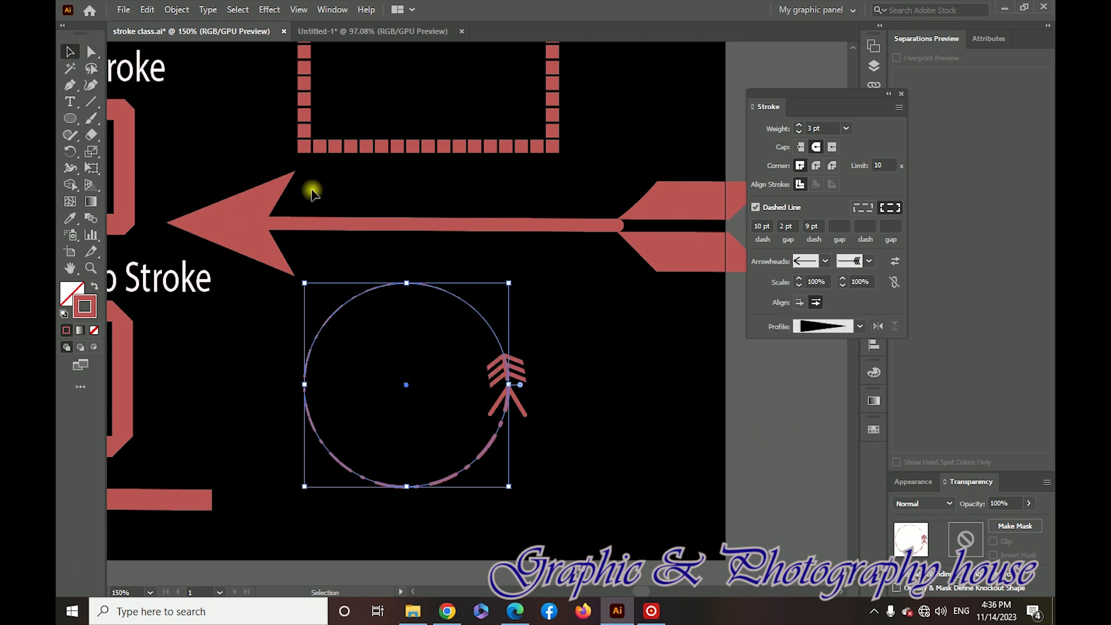
click(575, 318)
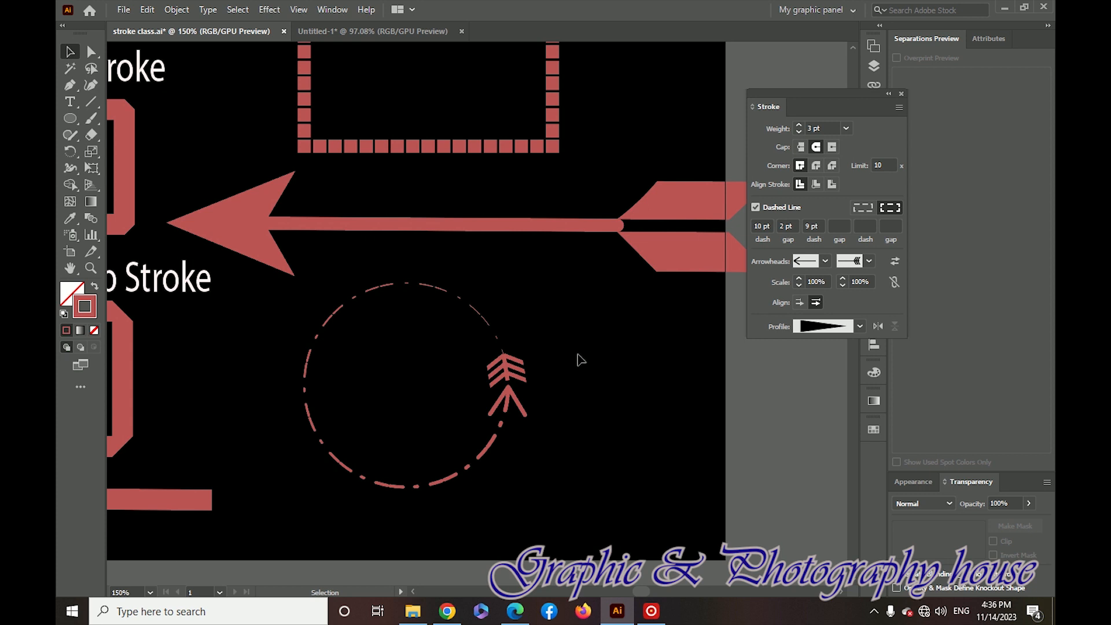
drag(577, 360, 463, 421)
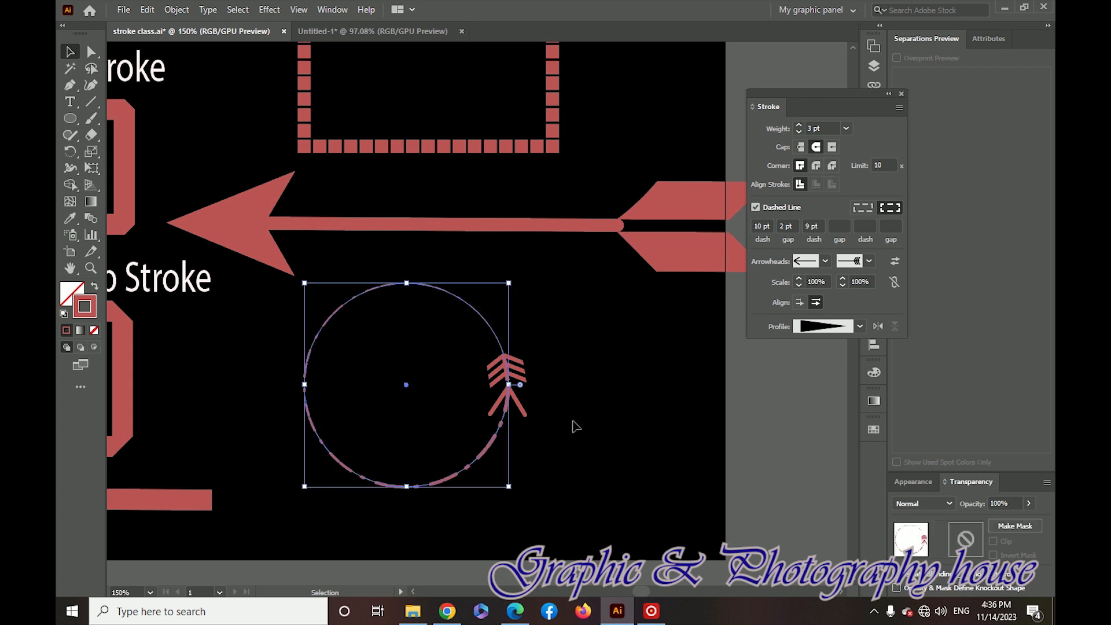
- Deselect the circle, switch to the Untitled-1 document and move the Stroke panel closer to the artboard
key(ctrl+minus)
key(ctrl+minus)
key(ctrl+minus)
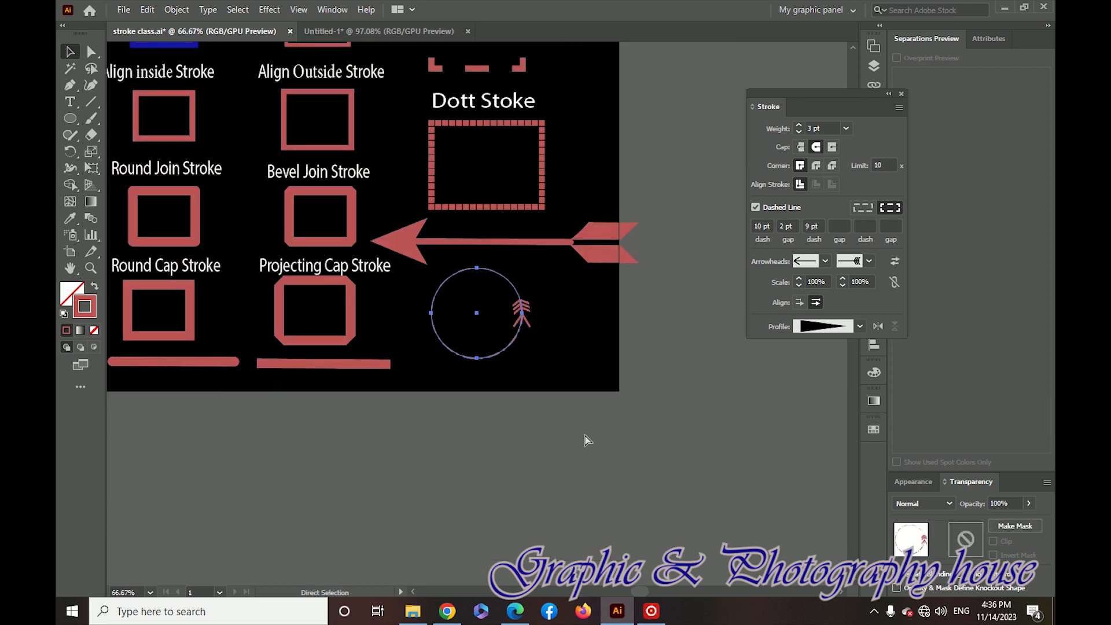
key(ctrl+minus)
click(664, 224)
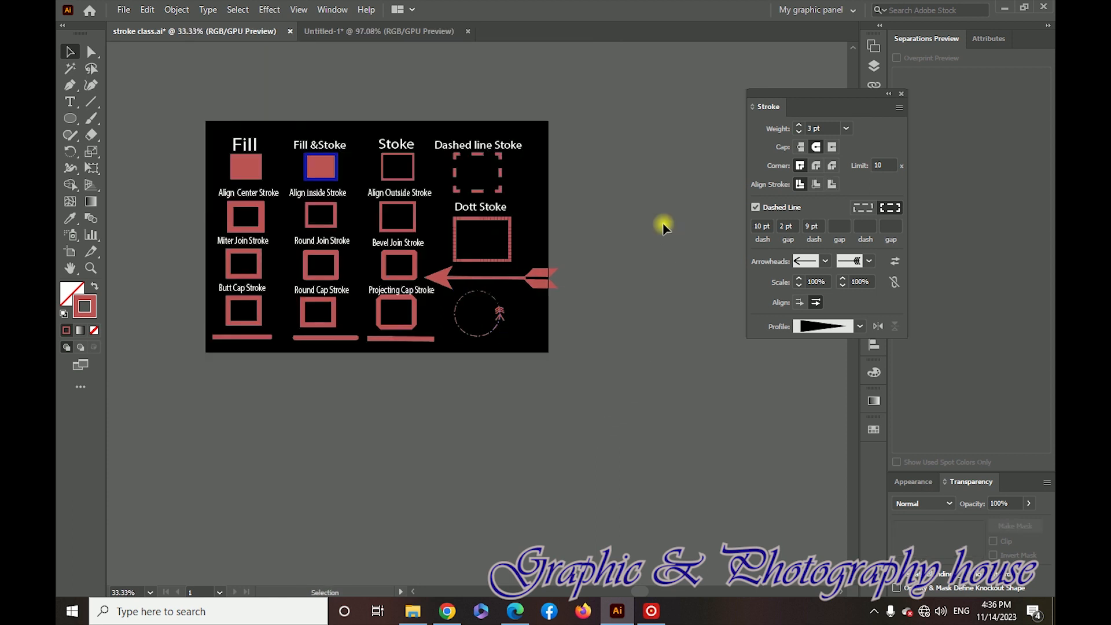
drag(636, 99, 669, 156)
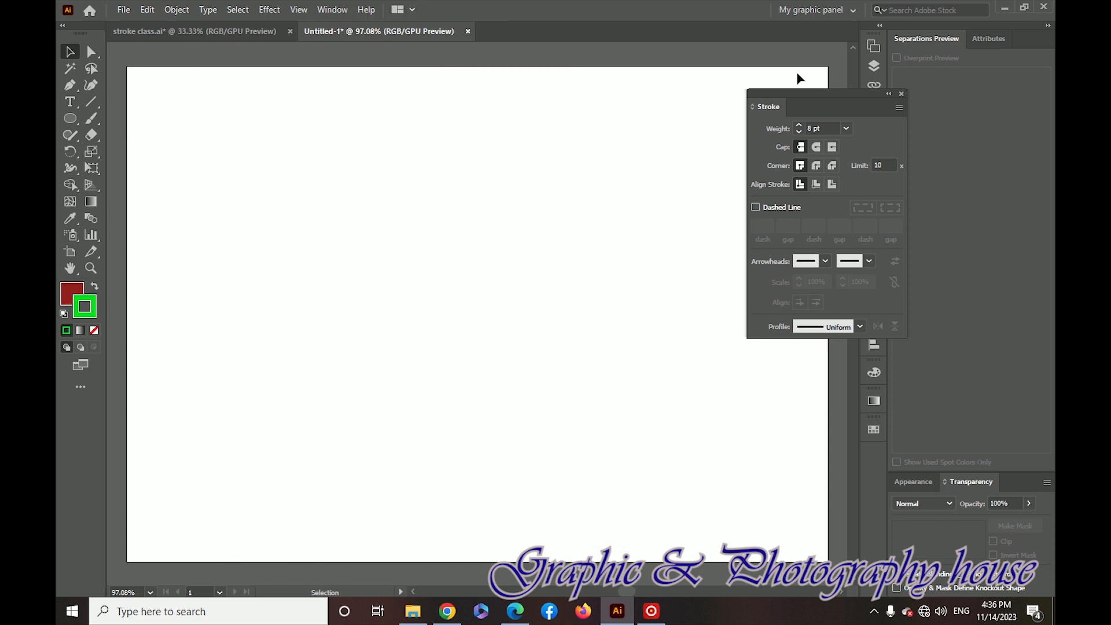
mouse_move(830, 94)
mouse_down()
mouse_move(648, 71)
mouse_move(734, 71)
mouse_up()
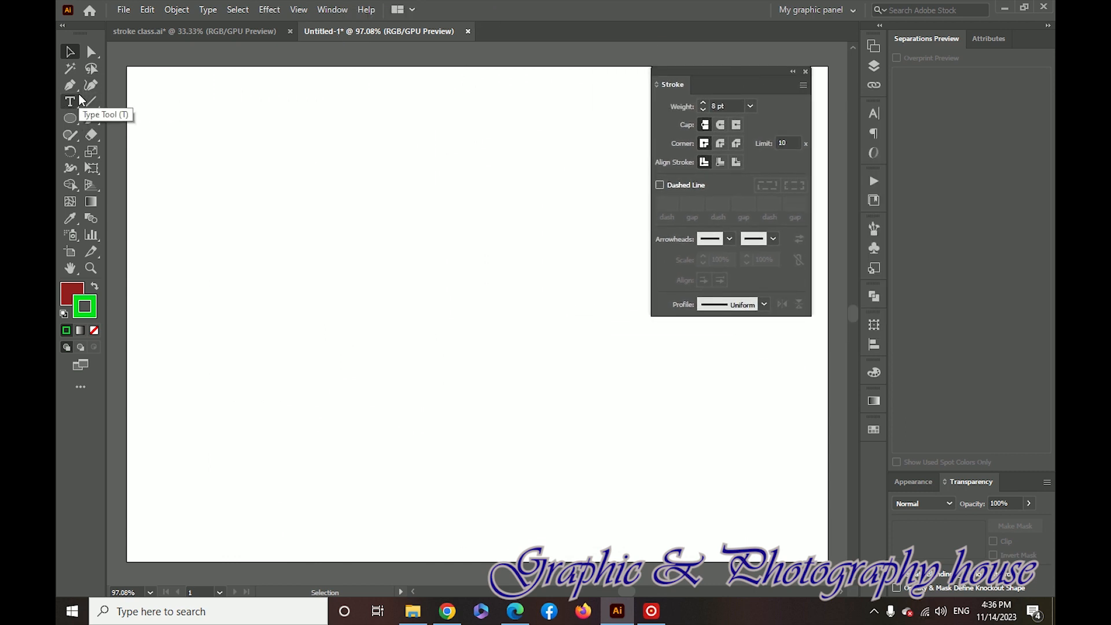
- Draw a long, slightly sloping green line with the Line Segment tool, shift it down, and rotate it slightly
drag(91, 102, 152, 100)
mouse_move(177, 163)
mouse_down()
mouse_move(370, 198)
mouse_move(553, 202)
mouse_up()
key(v)
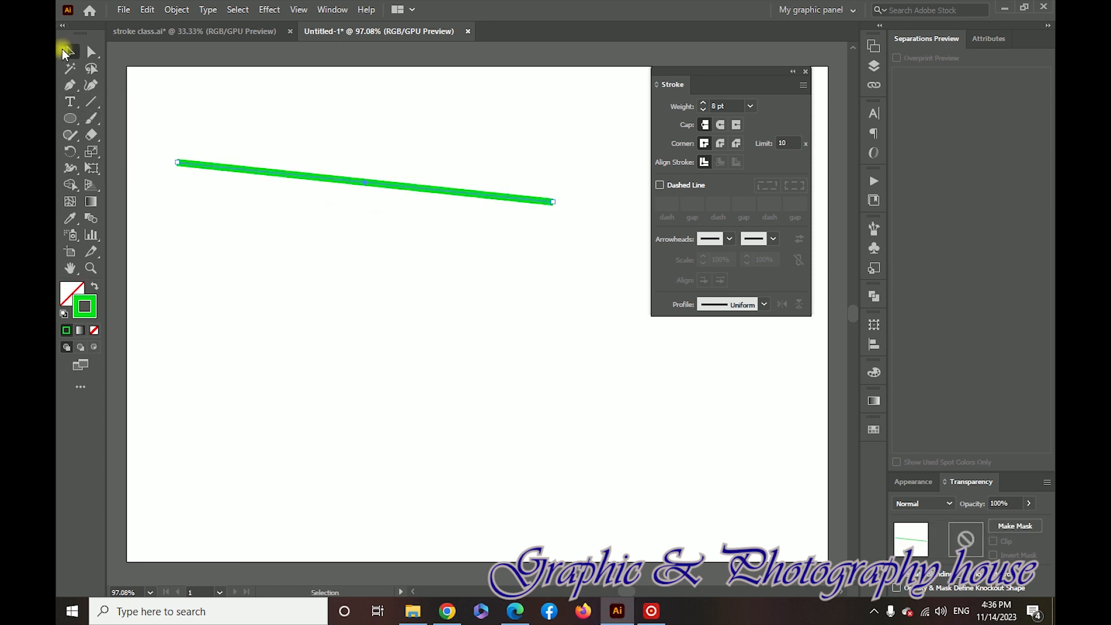
drag(311, 177, 364, 220)
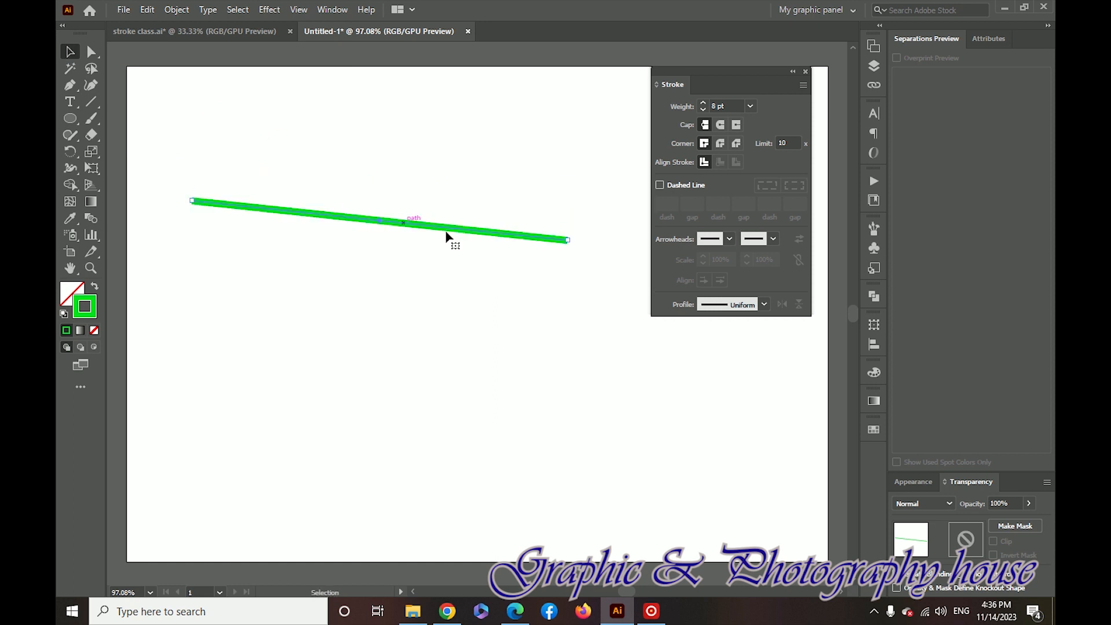
mouse_move(575, 242)
mouse_down()
mouse_move(543, 315)
mouse_move(510, 350)
mouse_move(521, 355)
mouse_move(578, 289)
mouse_move(590, 252)
mouse_up()
- Paint a green zigzag with the Blob Brush, enlarge the brush, and paint a thick green scribble over it
mouse_move(91, 118)
mouse_down()
mouse_move(150, 132)
mouse_move(91, 118)
mouse_move(123, 126)
mouse_up()
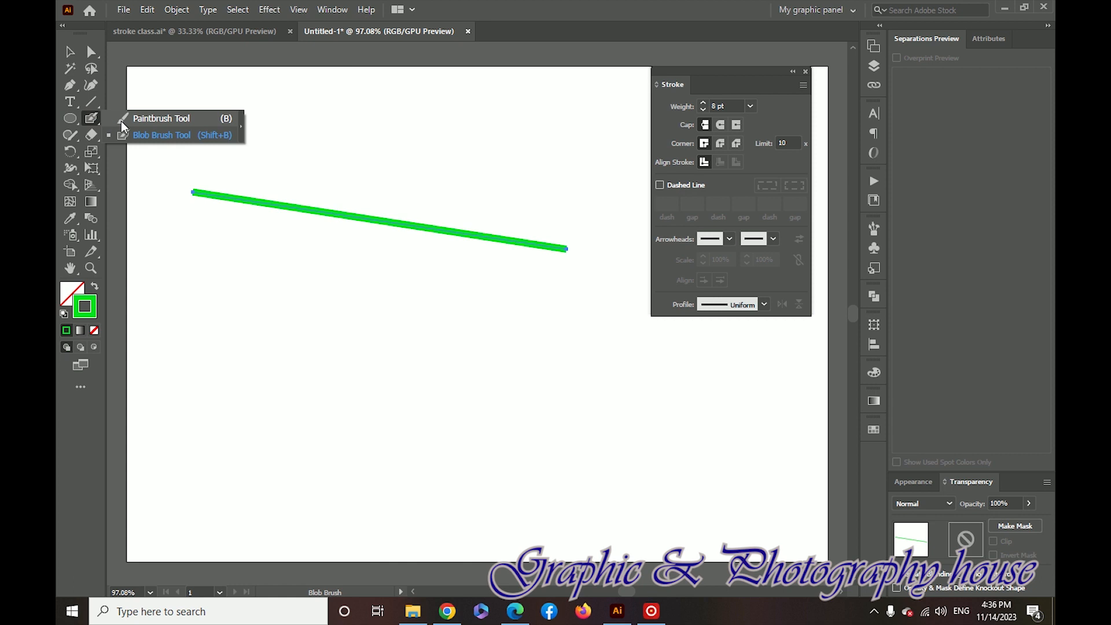
drag(123, 126, 138, 132)
click(94, 287)
mouse_move(317, 110)
mouse_down()
mouse_move(461, 112)
mouse_move(343, 175)
mouse_move(357, 171)
mouse_up()
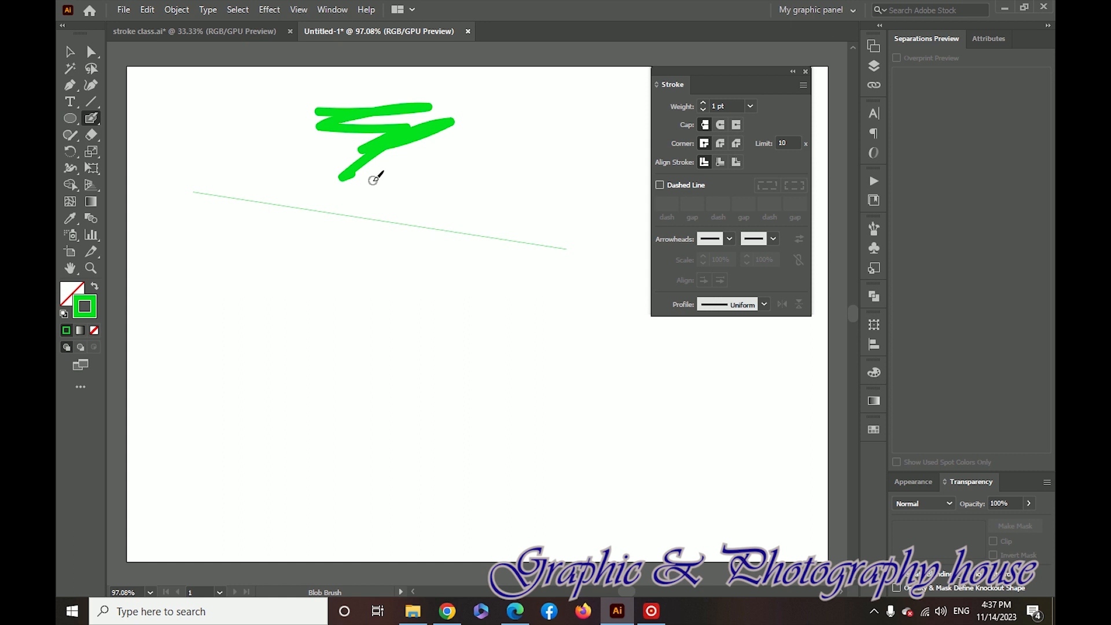
key(bracketright)
key(bracketright)
key(bracketright)
key(bracketright)
mouse_move(347, 161)
mouse_down()
mouse_move(307, 152)
mouse_move(324, 168)
mouse_move(498, 178)
mouse_move(416, 405)
mouse_move(249, 159)
mouse_move(261, 186)
mouse_up()
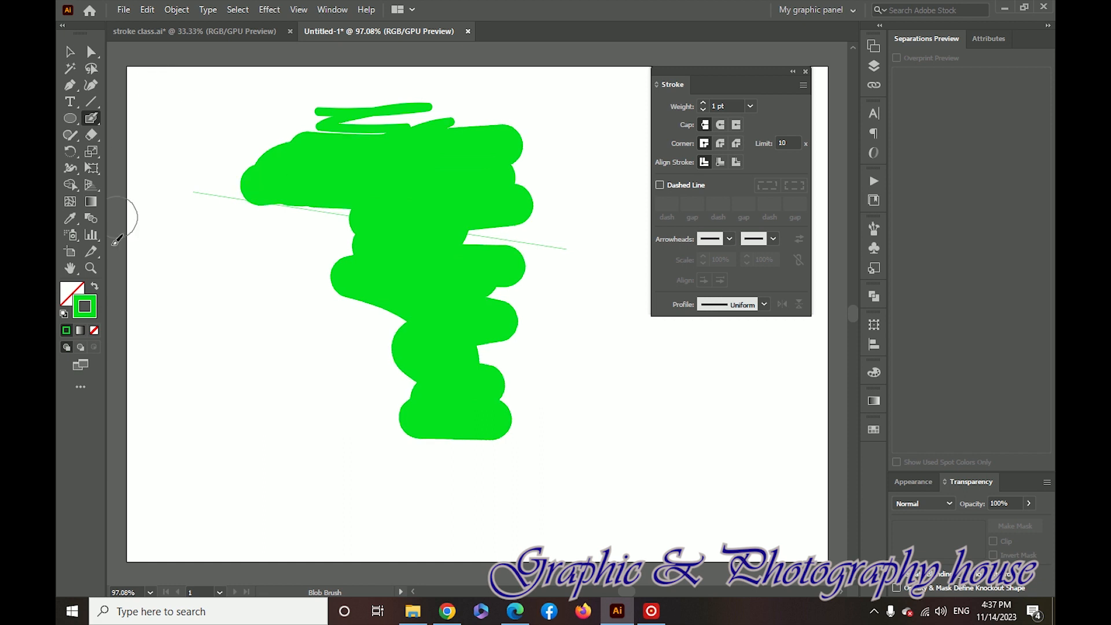
- Change the stroke color to dark blue and paint Blob Brush strokes over the green scribble
double_click(85, 306)
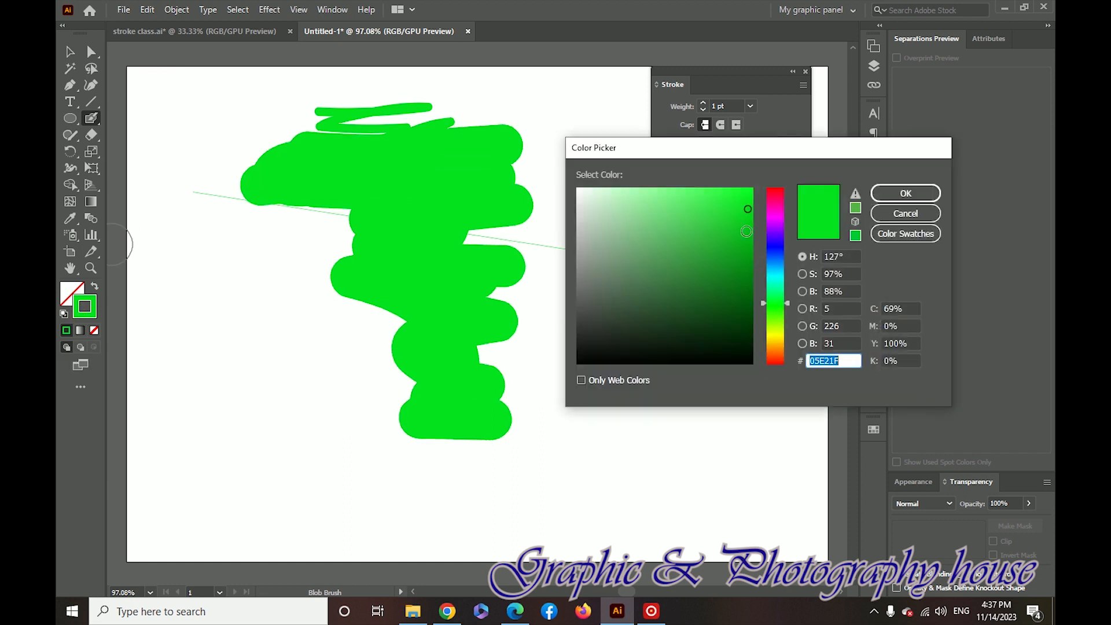
click(781, 255)
click(906, 193)
mouse_move(269, 259)
mouse_down()
mouse_move(414, 232)
mouse_move(342, 198)
mouse_move(376, 215)
mouse_move(470, 206)
mouse_move(513, 160)
mouse_move(373, 168)
mouse_up()
mouse_move(486, 222)
mouse_down()
mouse_move(396, 280)
mouse_move(449, 318)
mouse_up()
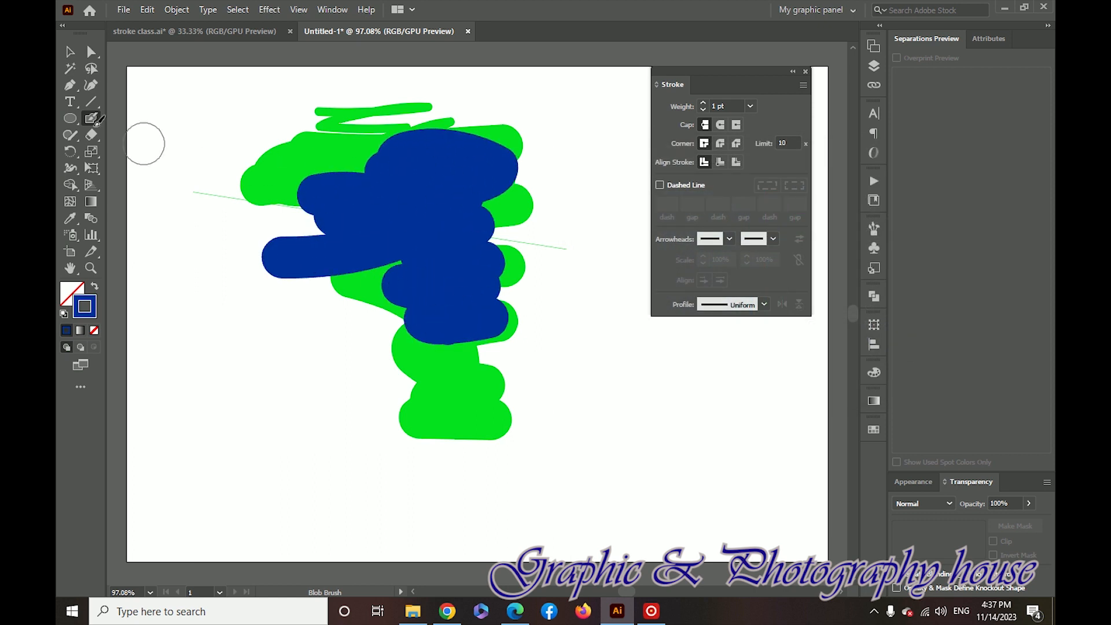
- Select the line and all the Blob Brush artwork and delete it
click(70, 53)
drag(285, 92, 509, 336)
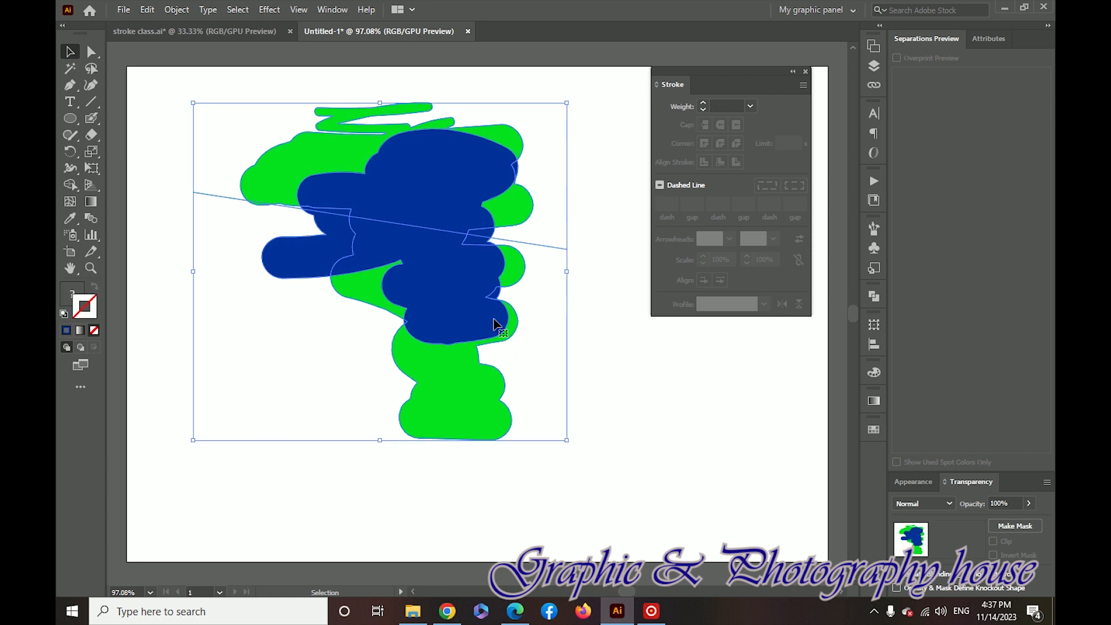
key(Delete)
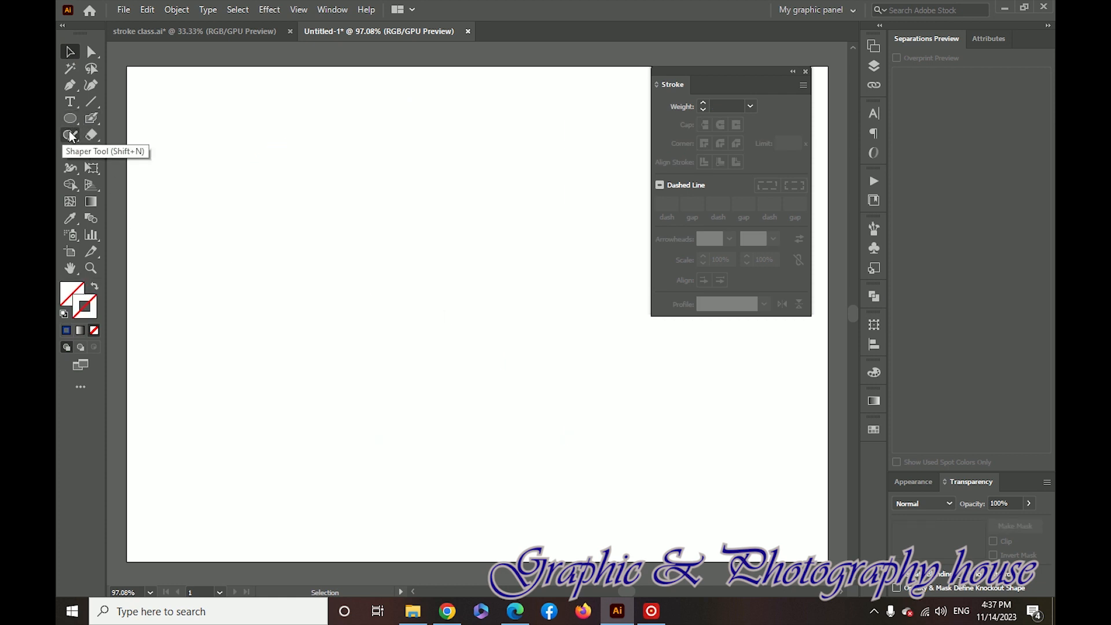
- Draw a looping freehand curve with the Pencil tool, delete it, and undo the deletion
drag(70, 135, 110, 151)
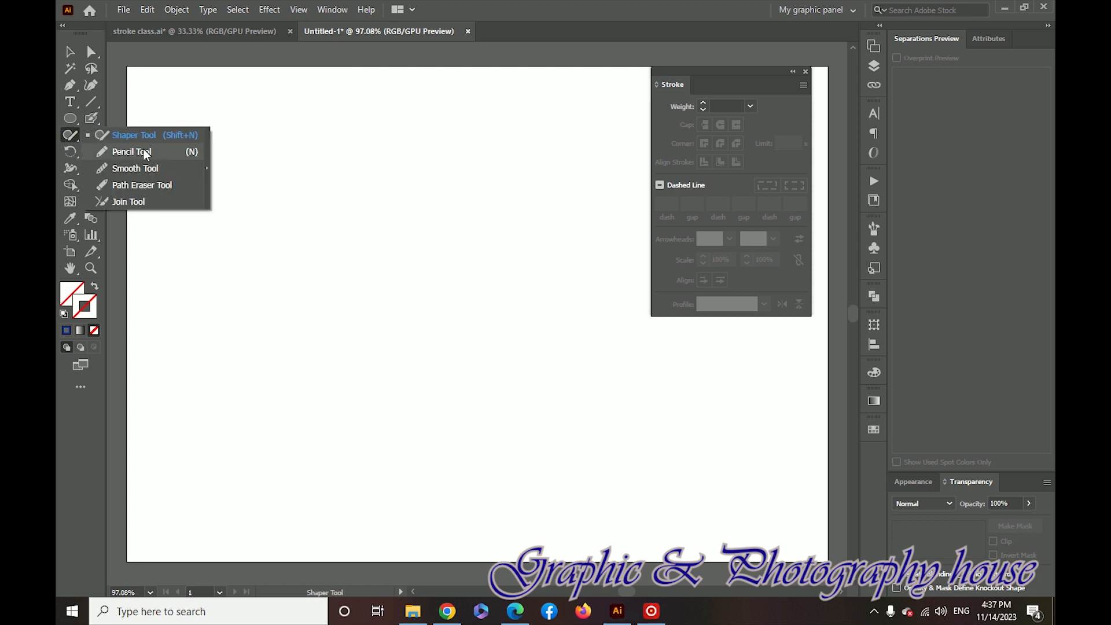
mouse_move(206, 255)
mouse_down()
mouse_move(248, 190)
mouse_move(417, 138)
mouse_move(317, 309)
mouse_move(305, 270)
mouse_move(529, 175)
mouse_move(374, 312)
mouse_move(548, 240)
mouse_move(434, 358)
mouse_move(431, 324)
mouse_move(580, 283)
mouse_up()
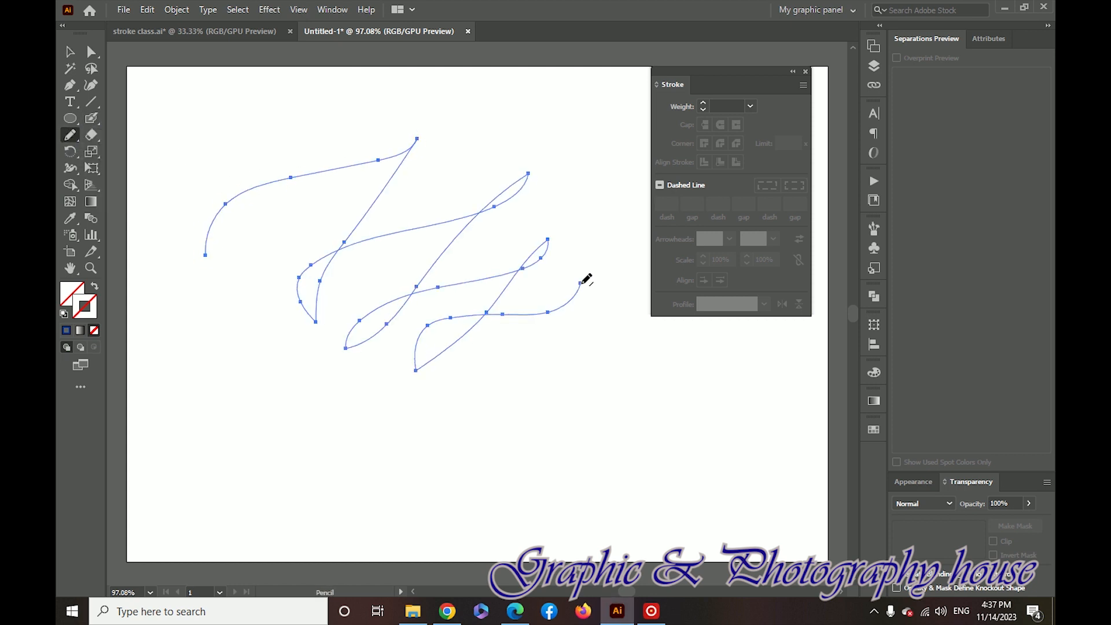
click(70, 52)
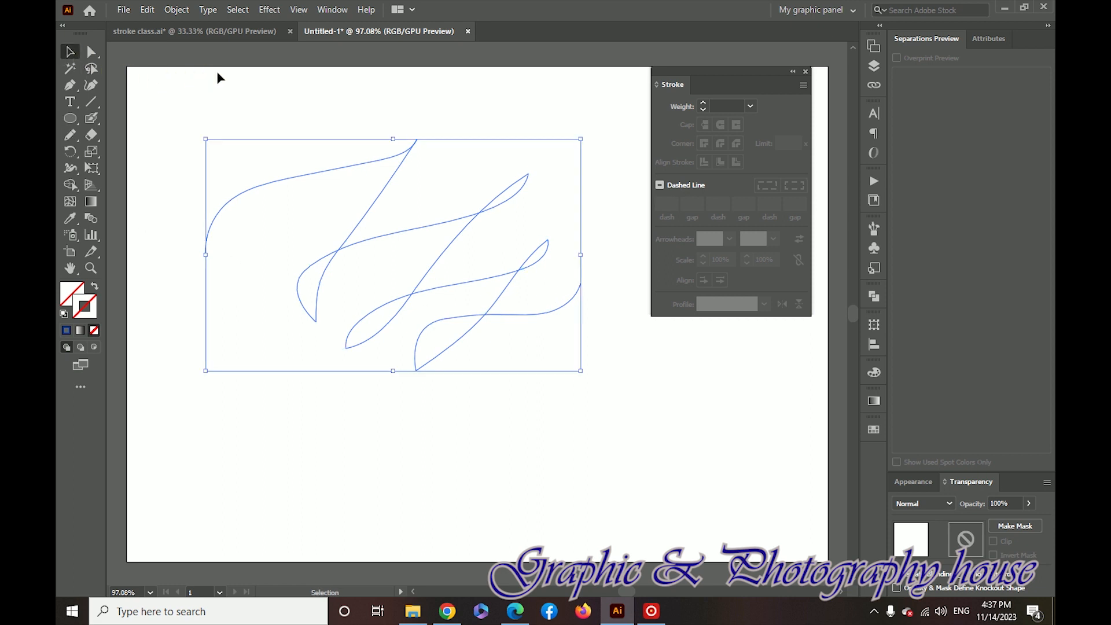
key(Delete)
key(ctrl+z)
- Set the pencil curve's stroke color to green 24BA32 and scale the curve down
double_click(88, 313)
click(719, 235)
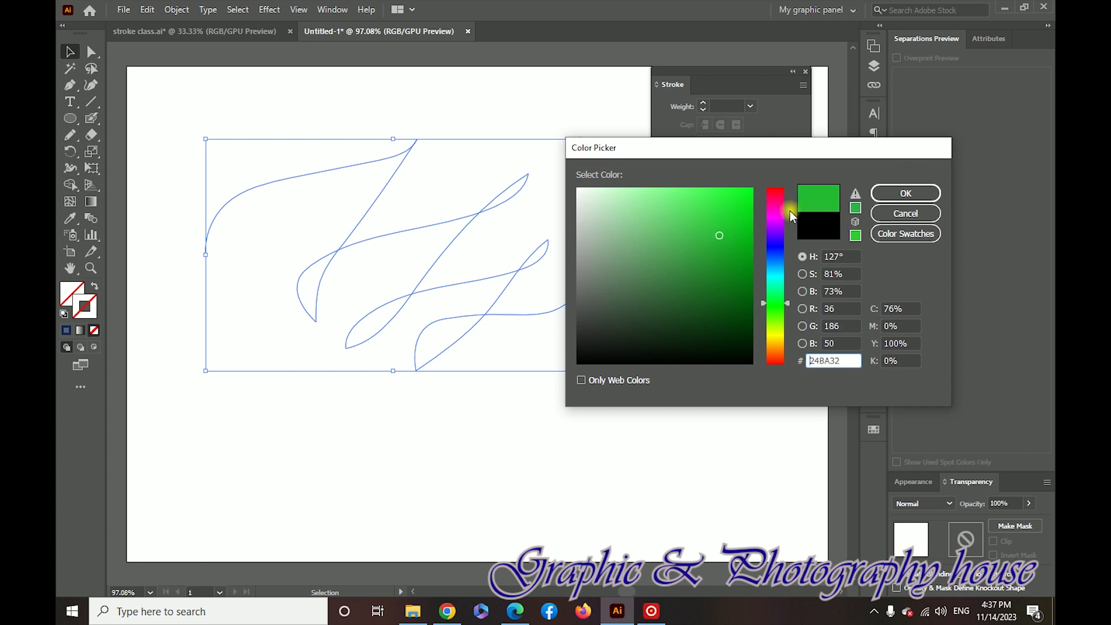
click(887, 195)
mouse_move(165, 129)
mouse_down()
mouse_move(566, 346)
mouse_move(392, 291)
mouse_move(373, 267)
mouse_up()
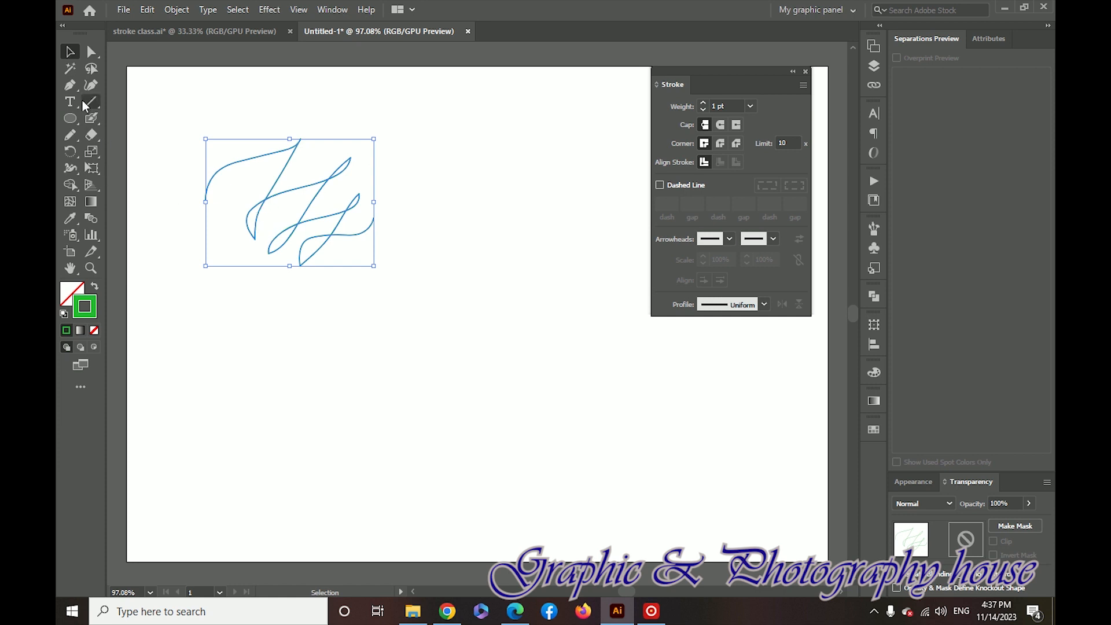
- Draw a large looping curve with the Paintbrush tool, and delete both freehand curves from the artboard
click(88, 115)
click(138, 116)
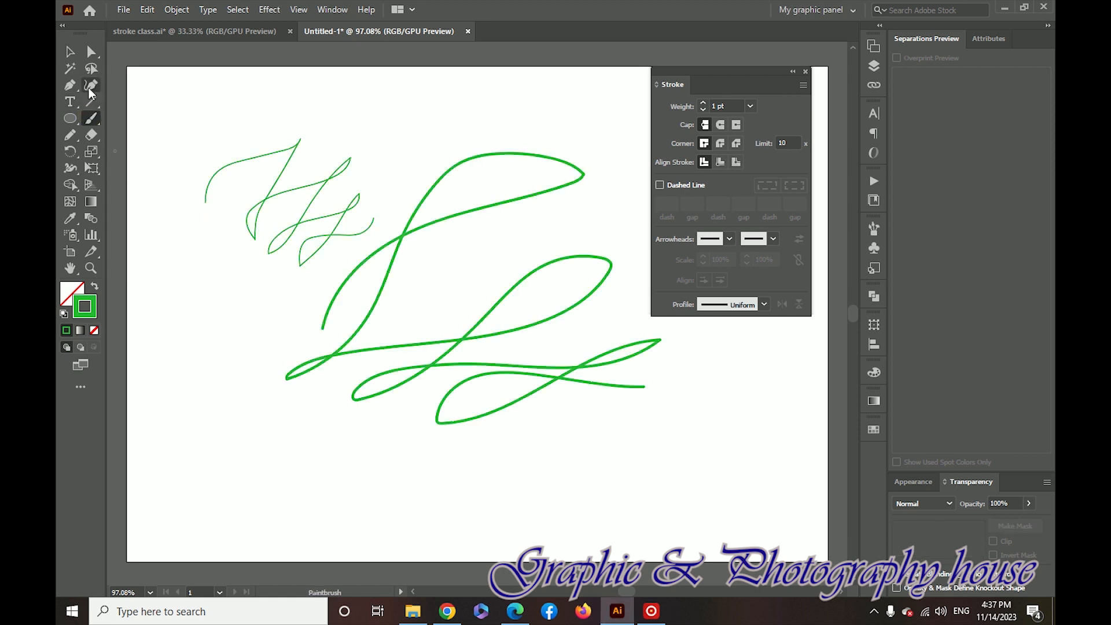
click(70, 52)
drag(193, 105, 583, 367)
drag(205, 132, 457, 322)
click(335, 450)
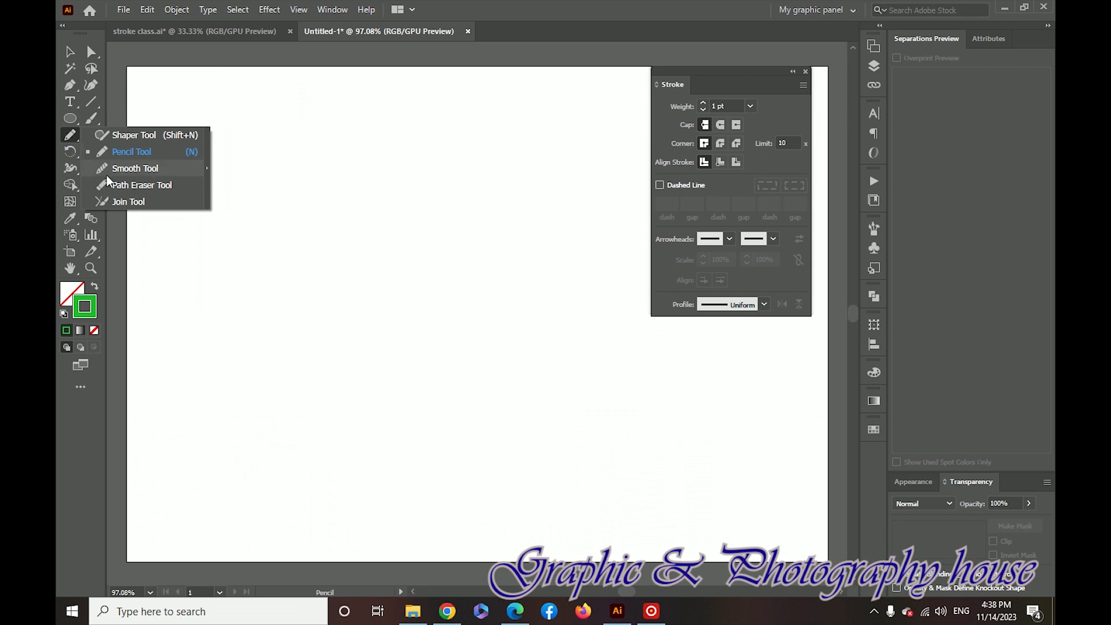
- Draw a tall zigzag curve with the Pencil tool and round its second upper peak with the Smooth tool
click(110, 152)
mouse_move(198, 347)
mouse_down()
mouse_move(342, 139)
mouse_move(216, 359)
mouse_move(387, 193)
mouse_move(270, 402)
mouse_move(438, 217)
mouse_move(407, 336)
mouse_move(366, 434)
mouse_move(460, 291)
mouse_up()
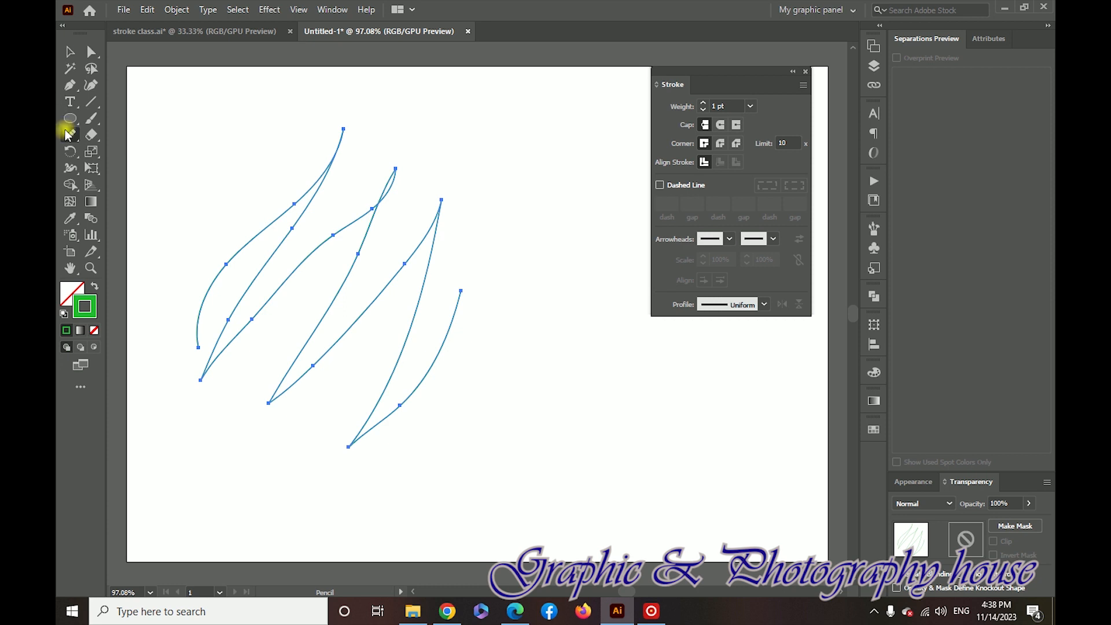
click(68, 136)
click(109, 168)
mouse_move(387, 173)
mouse_down()
mouse_move(361, 234)
mouse_move(376, 219)
mouse_move(374, 253)
mouse_up()
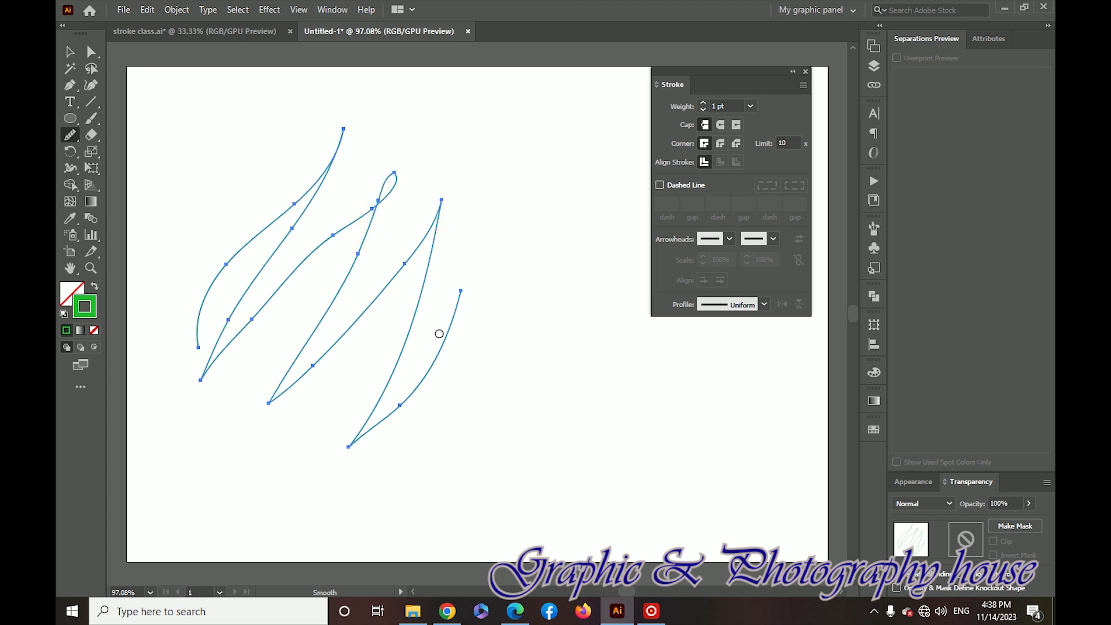
click(70, 52)
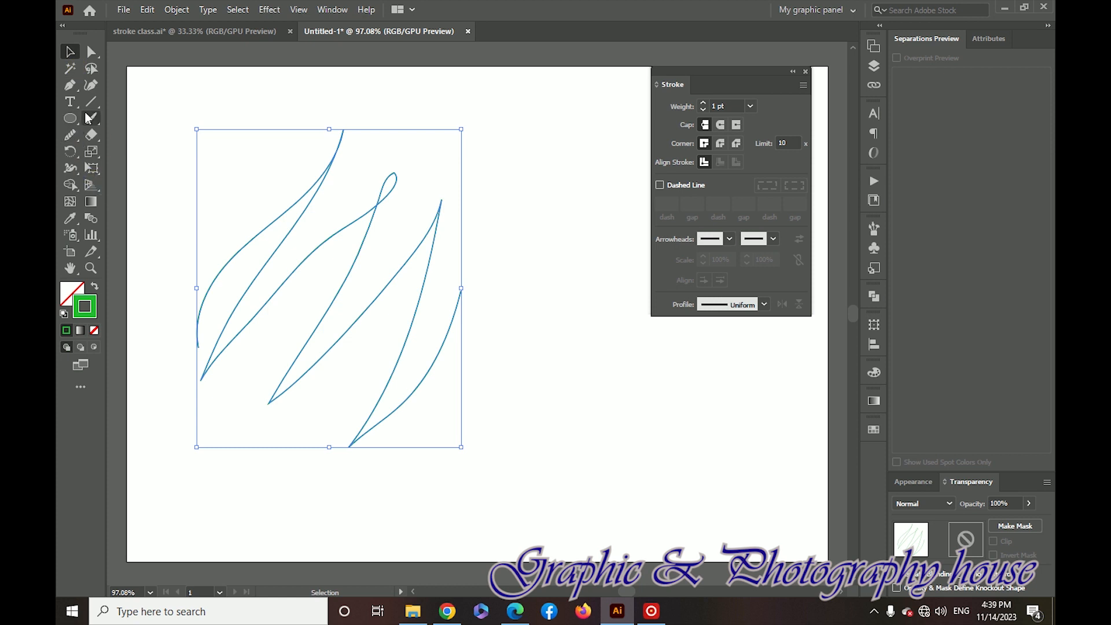
- Draw an irregular open outline with many anchor points using the Pen tool, above and left of the pencil zigzag
click(70, 85)
click(165, 148)
click(189, 139)
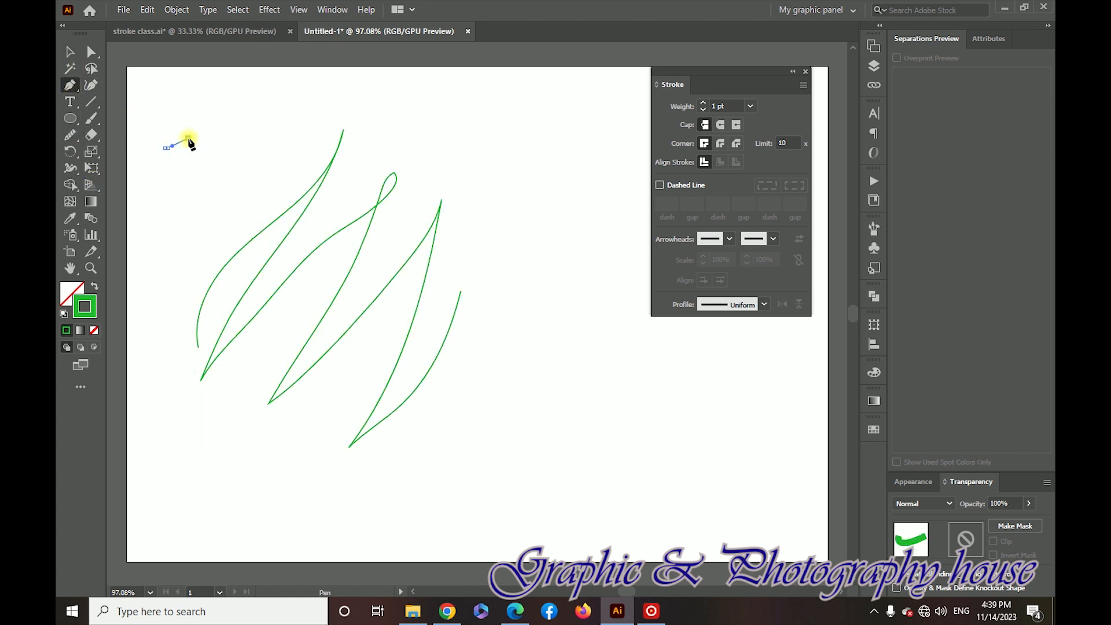
click(207, 152)
click(223, 144)
click(228, 144)
click(236, 148)
click(248, 166)
click(255, 169)
drag(272, 163, 259, 188)
click(197, 197)
click(176, 181)
click(165, 169)
click(161, 162)
click(138, 148)
click(147, 129)
click(158, 115)
click(171, 107)
click(164, 124)
click(218, 121)
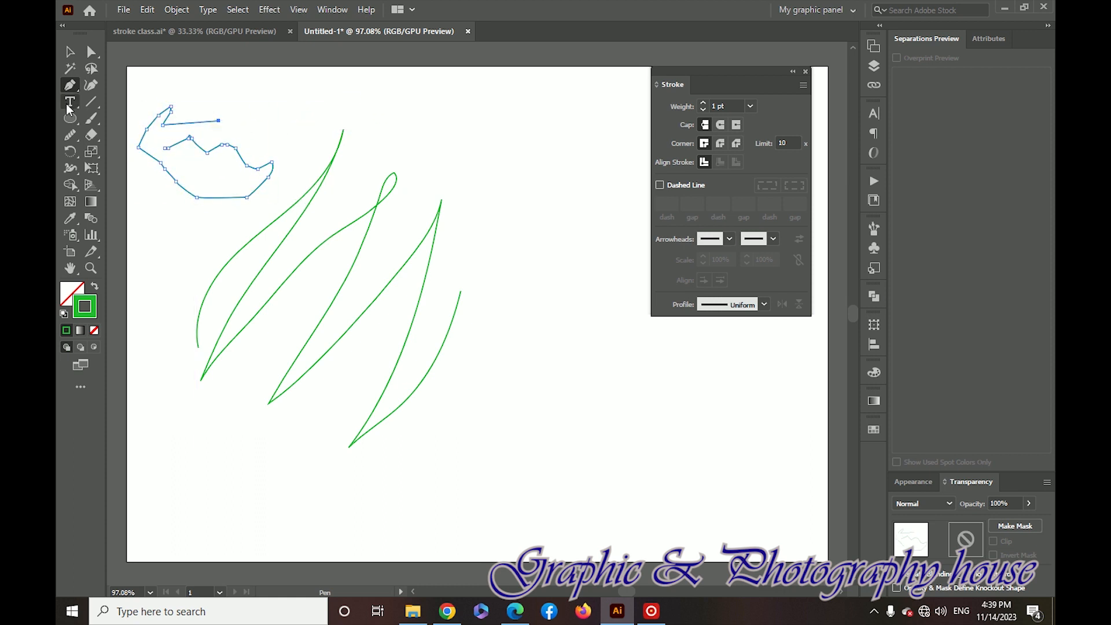
- Soften the corners along the irregular open outline with the Smooth tool, including its wavy inner edge, far end and upper tip
click(71, 137)
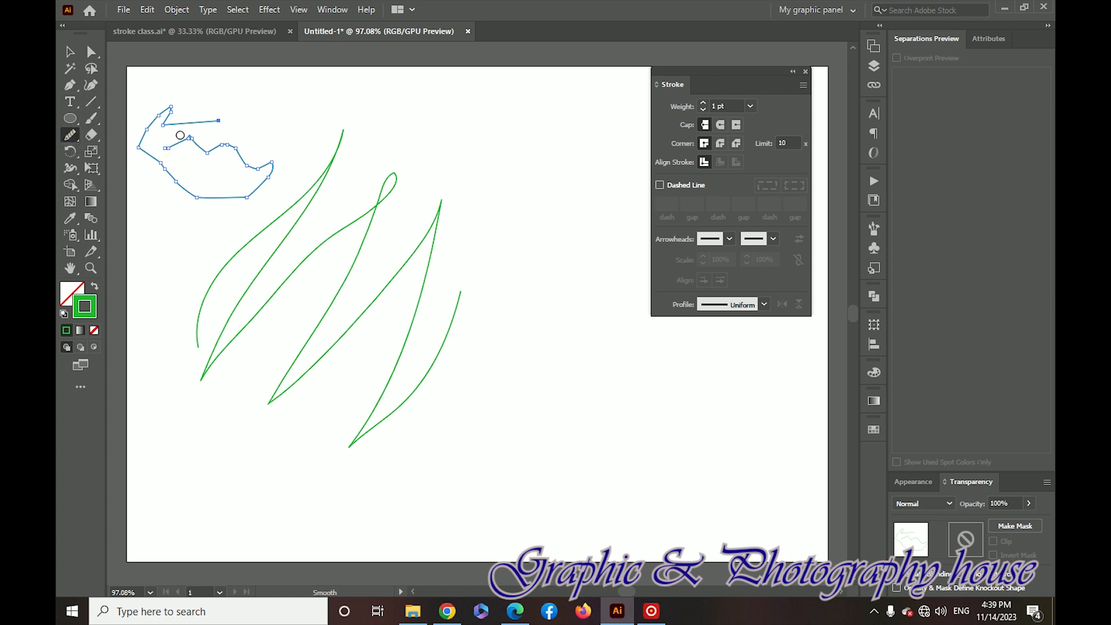
mouse_move(187, 136)
mouse_down()
mouse_move(228, 160)
mouse_move(222, 147)
mouse_up()
mouse_move(276, 176)
mouse_down()
mouse_move(270, 195)
mouse_move(265, 153)
mouse_move(274, 176)
mouse_up()
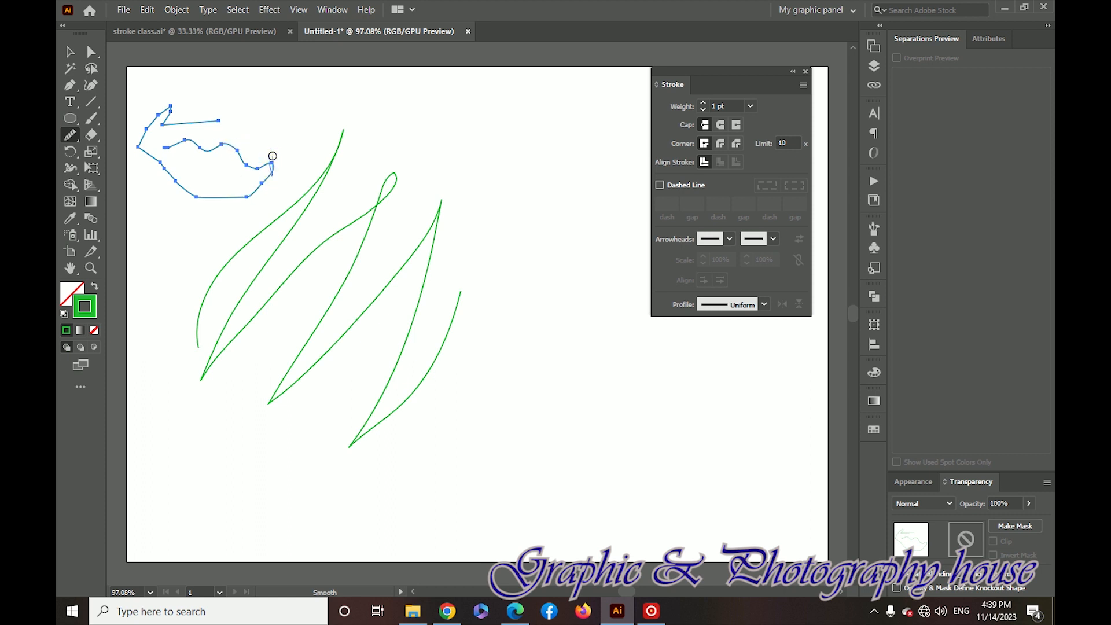
drag(174, 104, 141, 157)
- Delete the smoothed outline and the green zigzag curve from the artboard
click(70, 51)
click(314, 99)
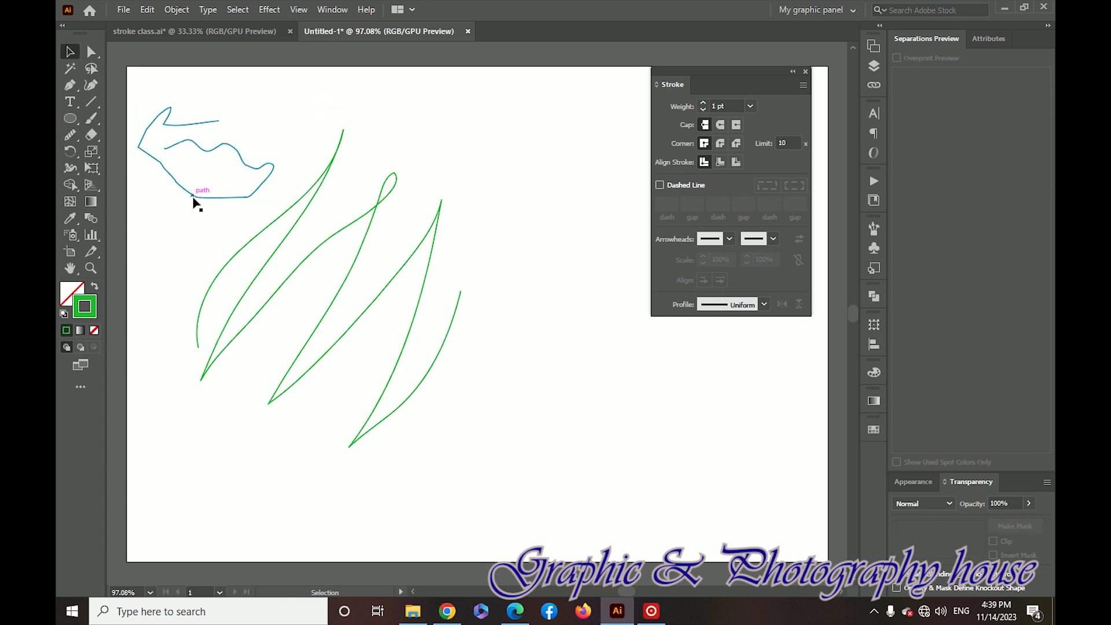
drag(240, 97, 389, 303)
key(Delete)
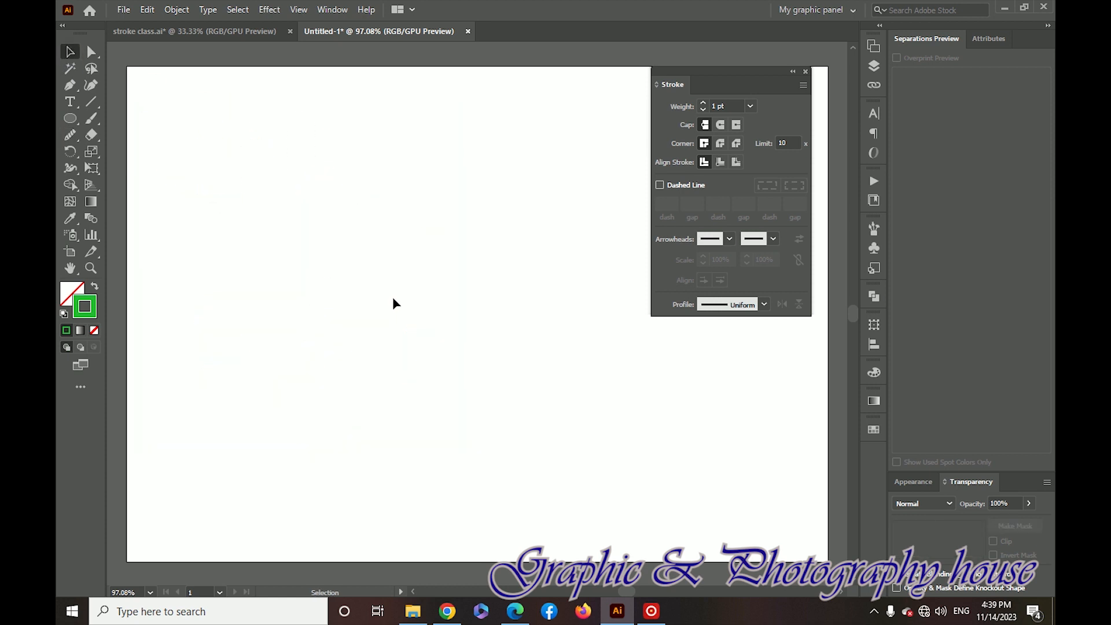
- Draw an open peaked path with one curved leg using the Pen tool, and a nearly horizontal line crossing both legs
drag(73, 130, 134, 190)
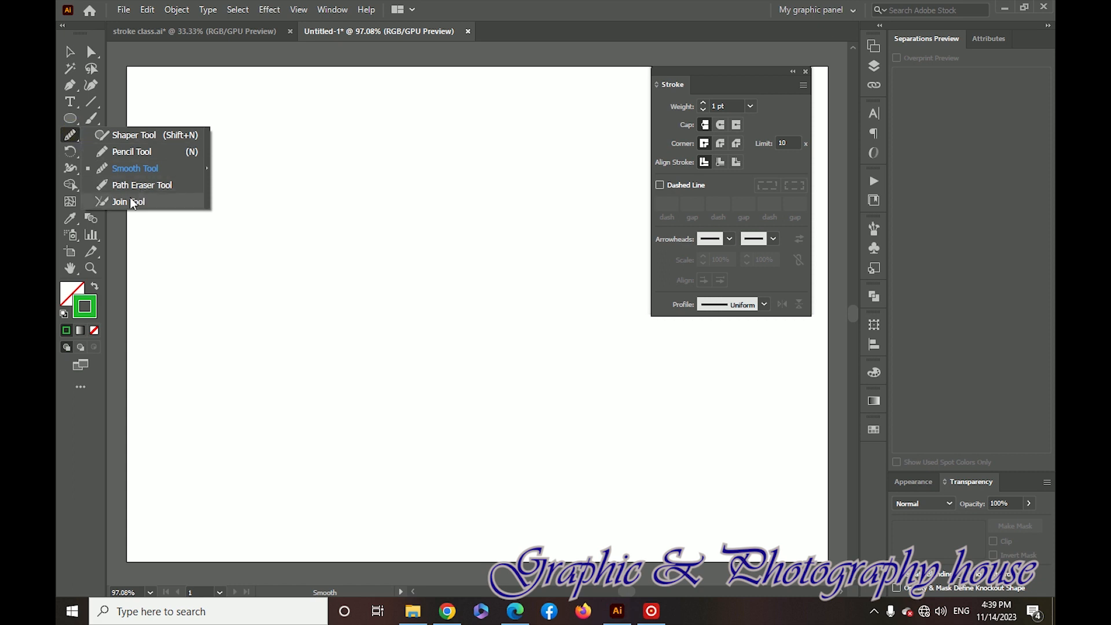
click(133, 201)
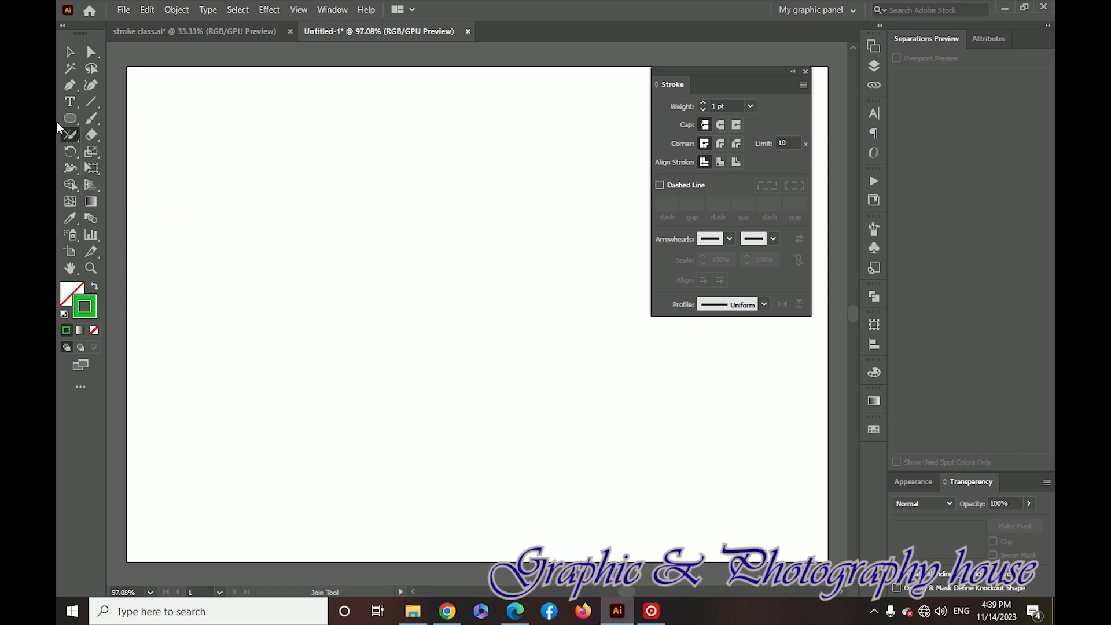
mouse_move(242, 320)
mouse_down()
mouse_move(255, 204)
mouse_move(286, 146)
mouse_move(276, 247)
mouse_move(330, 313)
mouse_move(355, 164)
mouse_move(388, 150)
mouse_up()
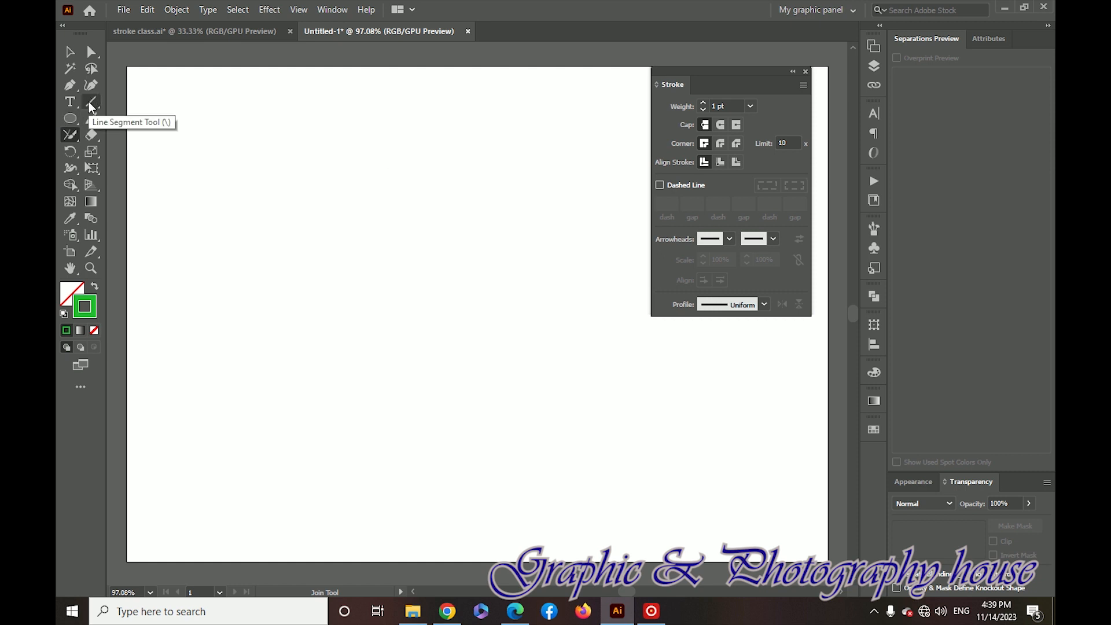
click(71, 88)
click(304, 313)
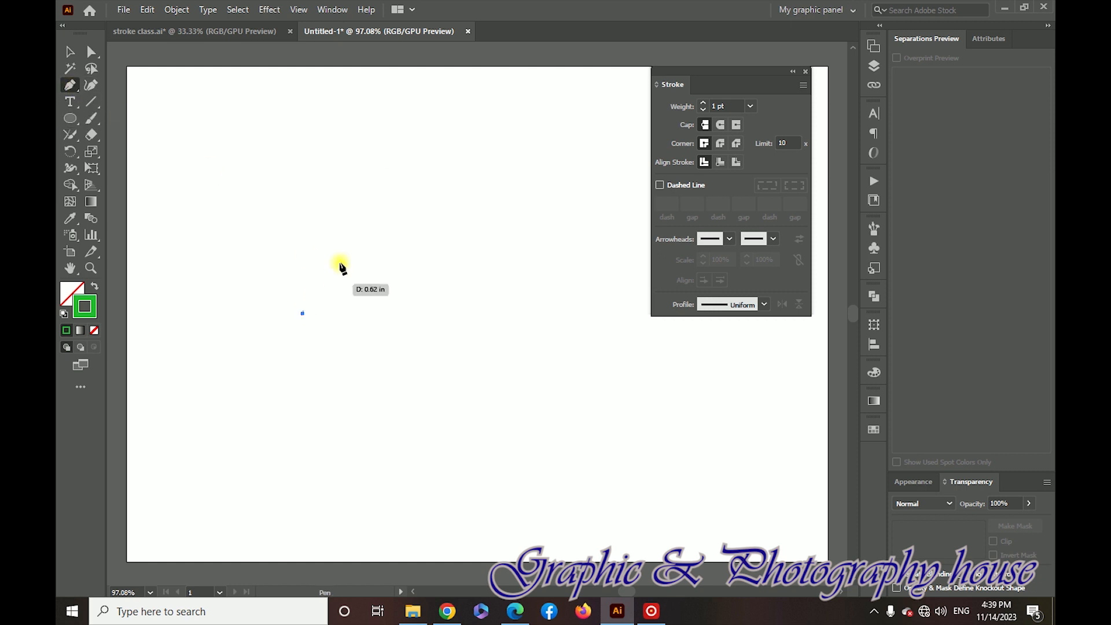
click(405, 175)
drag(466, 314, 484, 376)
click(466, 314)
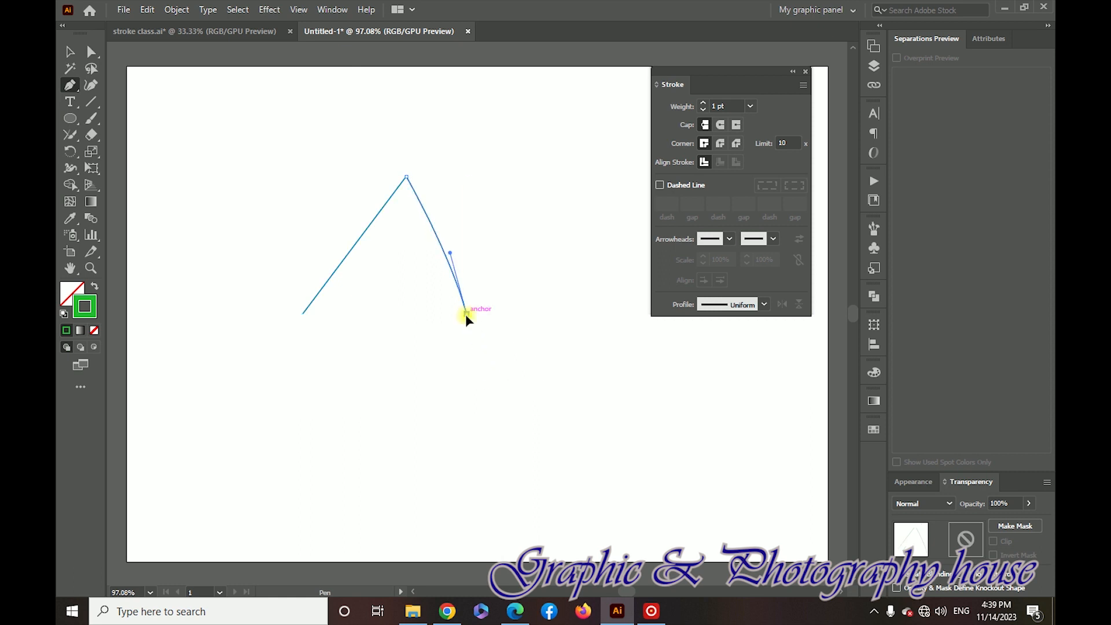
click(266, 285)
click(503, 270)
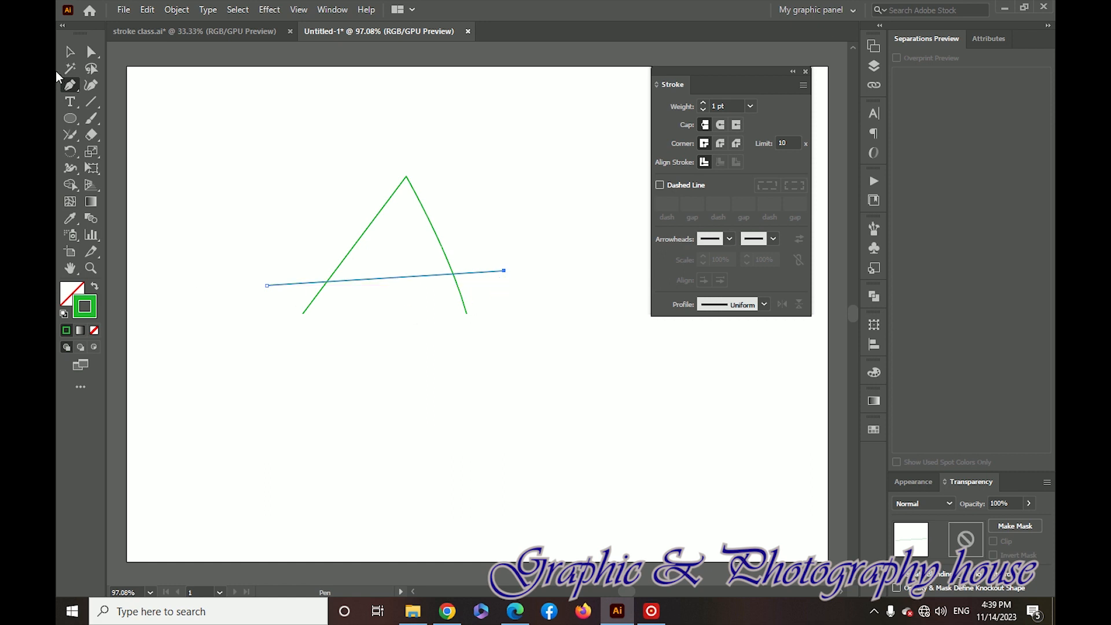
- Select both paths and scrub over their two crossings with the Join tool to trim the overhanging ends
click(74, 140)
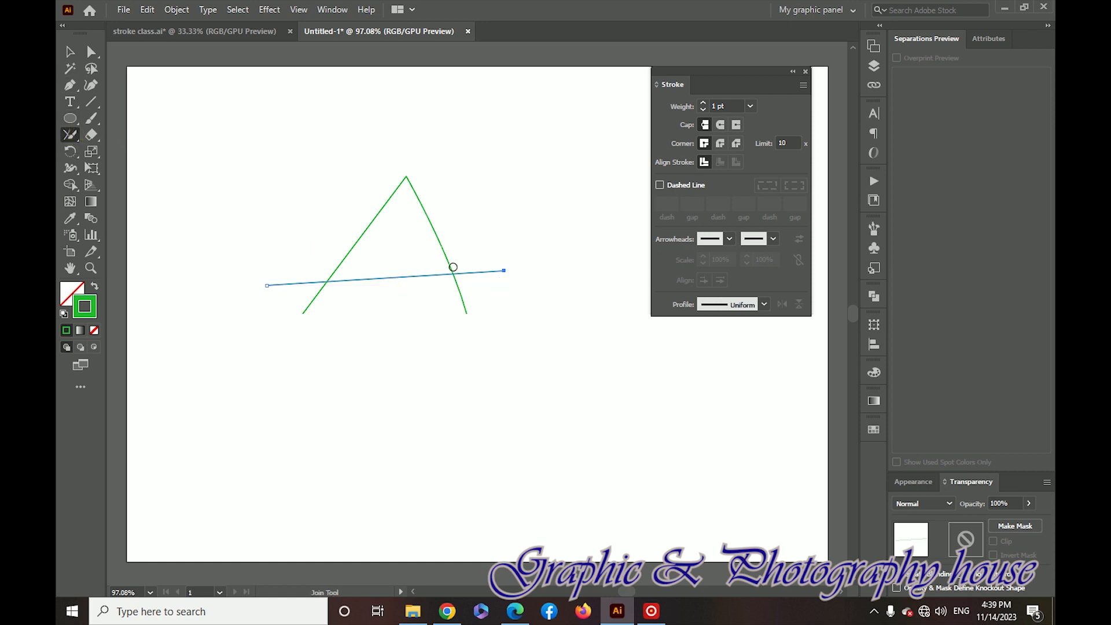
key(ctrl+a)
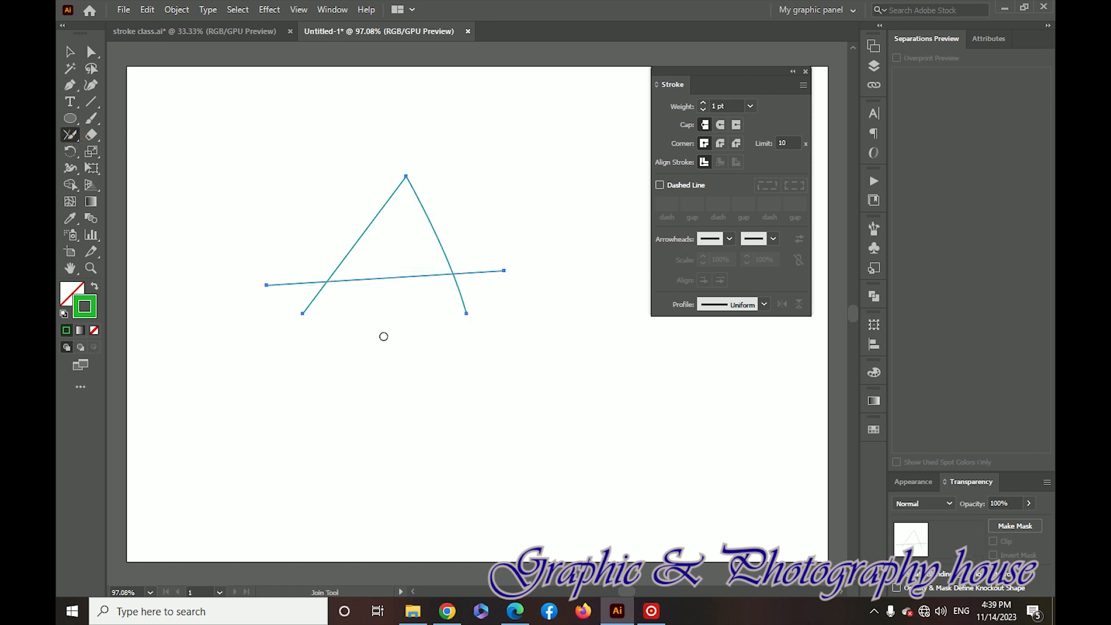
key(v)
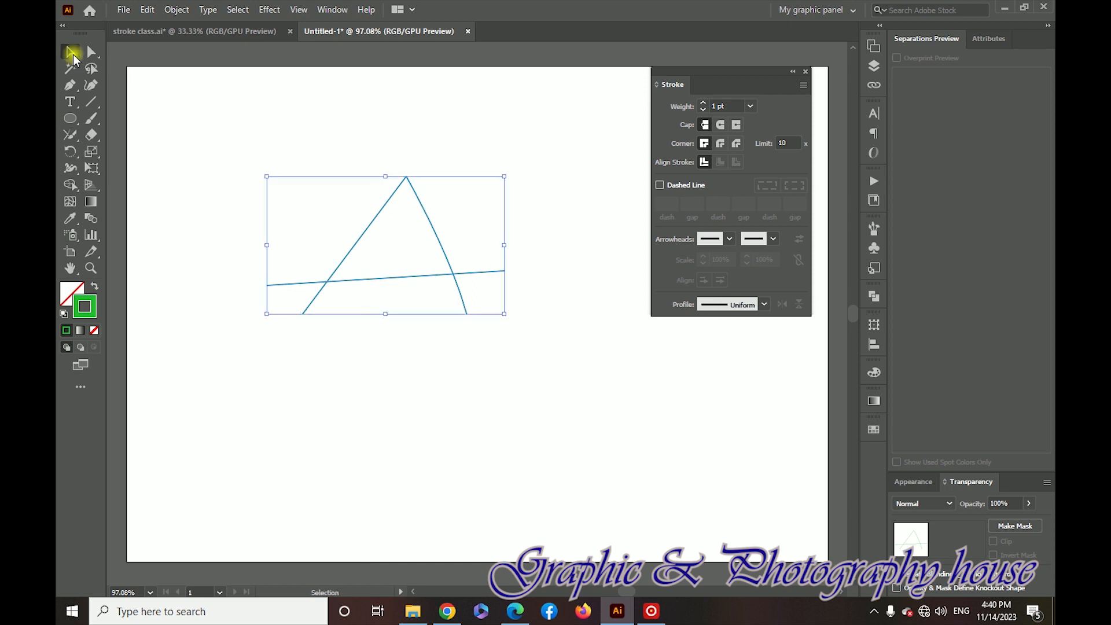
click(70, 134)
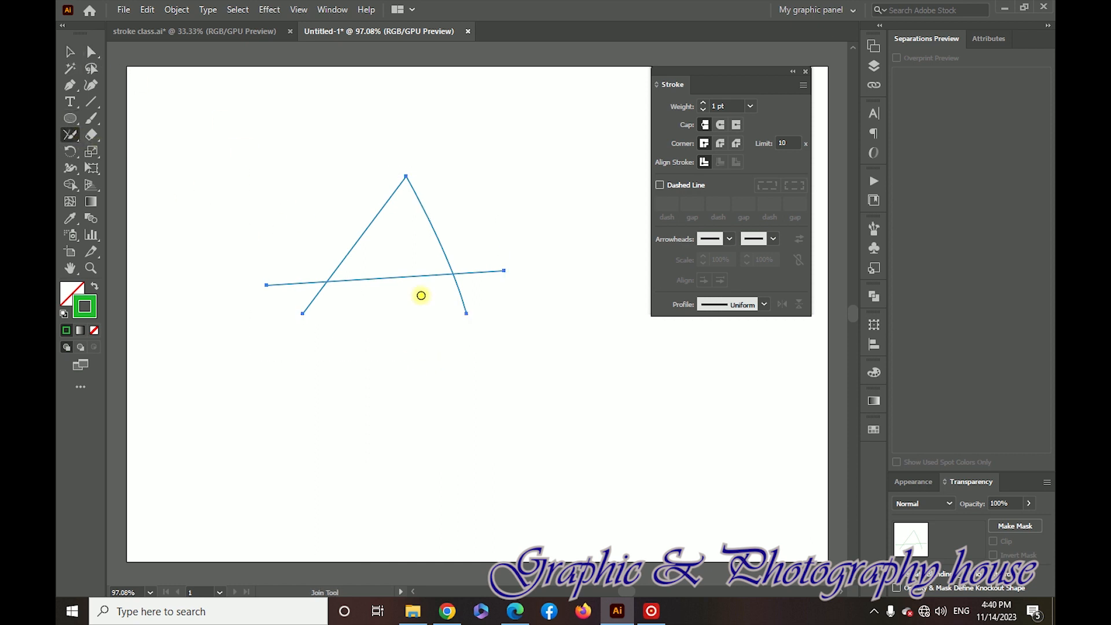
drag(453, 282, 449, 290)
mouse_move(315, 265)
mouse_down()
mouse_move(341, 297)
mouse_move(332, 303)
mouse_up()
- Delete the peaked path and the crossing line from the artboard
click(70, 51)
drag(245, 134, 461, 347)
drag(454, 281, 495, 342)
key(Delete)
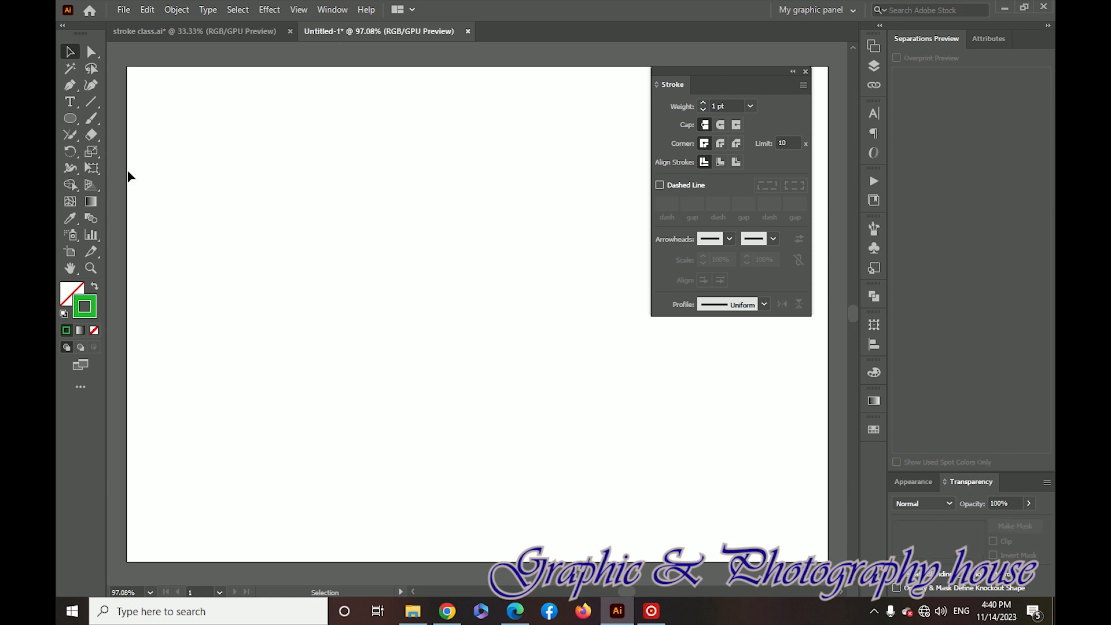
- Draw four crossing lines with the Line Segment tool that outline a slanted quadrilateral with overhanging ends
click(92, 104)
mouse_move(270, 148)
mouse_down()
mouse_move(620, 186)
mouse_move(546, 393)
mouse_up()
drag(307, 125, 252, 342)
mouse_move(214, 243)
mouse_down()
mouse_move(266, 269)
mouse_move(643, 334)
mouse_up()
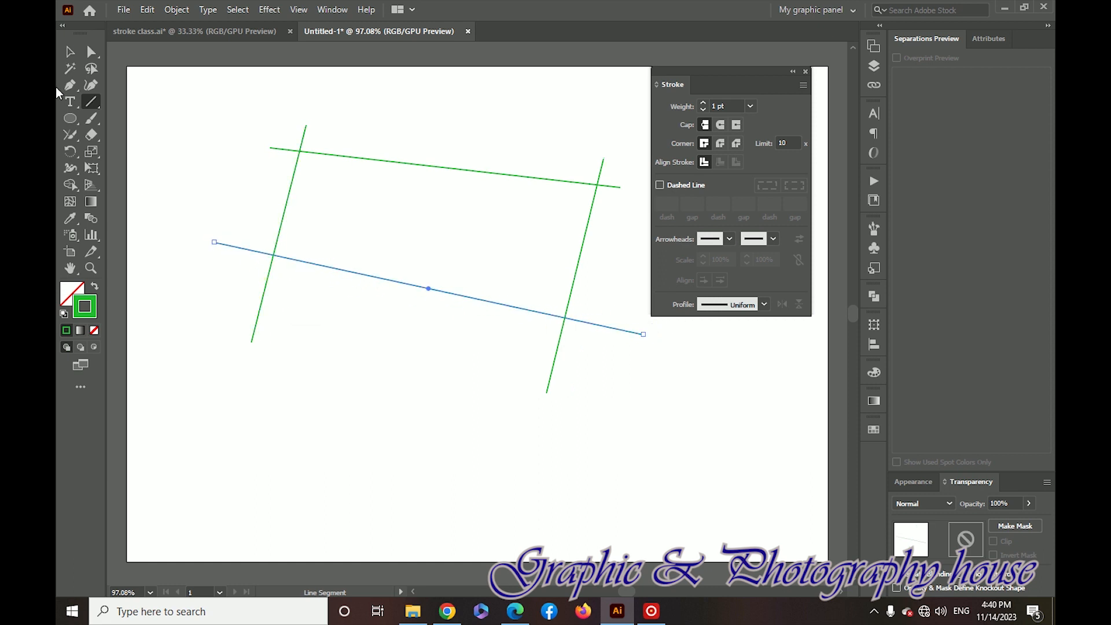
- Trim the overhanging ends at all four crossings with the Join tool to form a closed quadrilateral
click(69, 52)
click(70, 134)
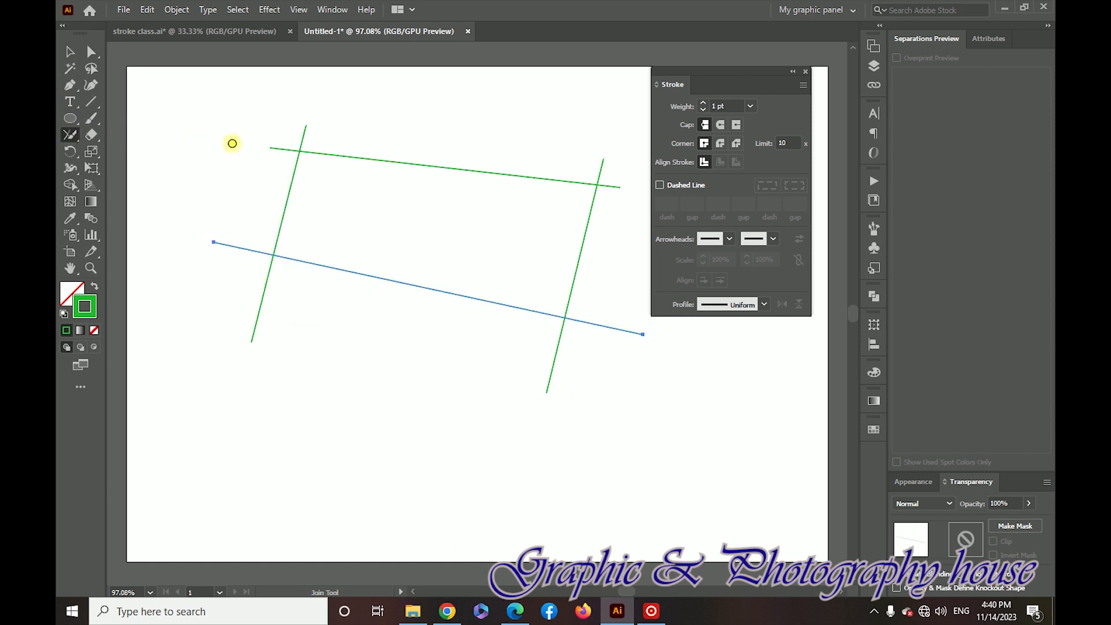
click(300, 225)
drag(246, 233, 289, 278)
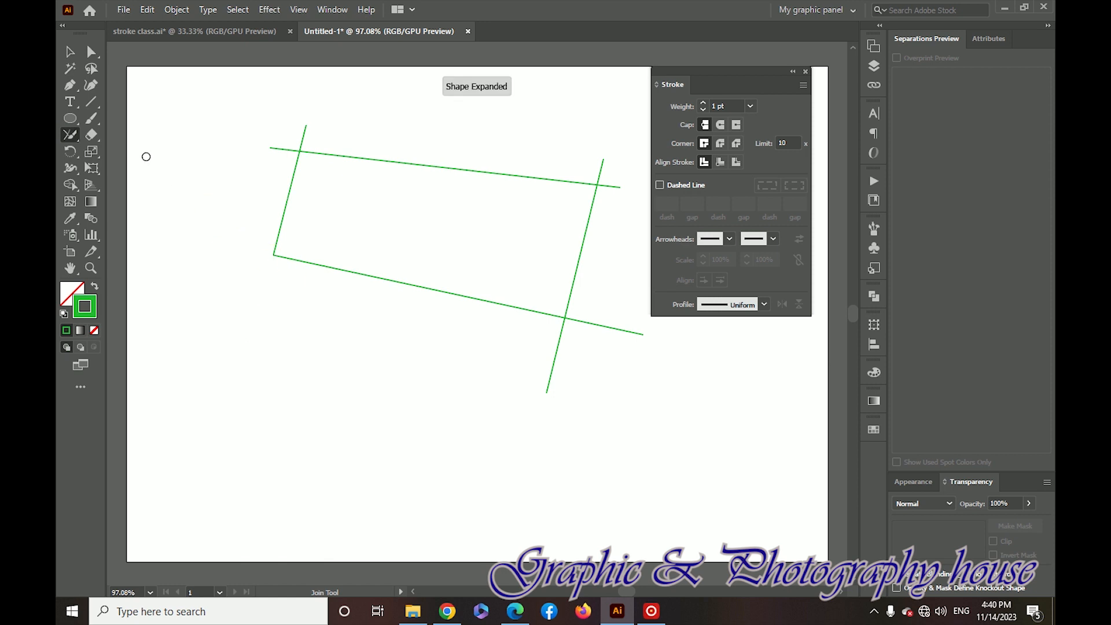
drag(275, 136, 376, 228)
drag(622, 323, 509, 329)
drag(585, 164, 620, 229)
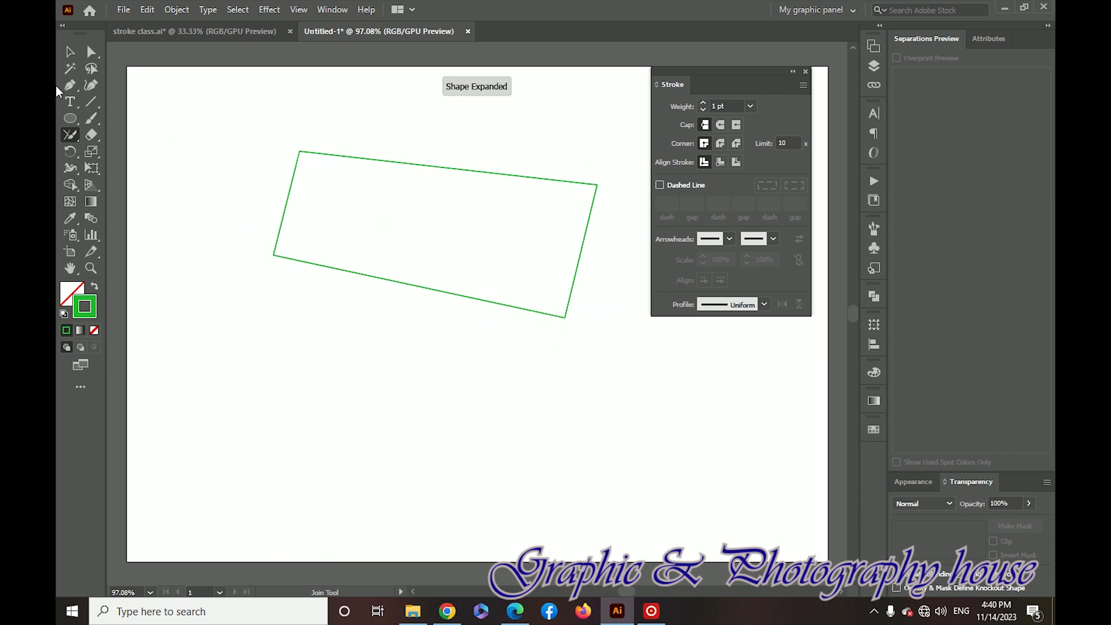
click(70, 51)
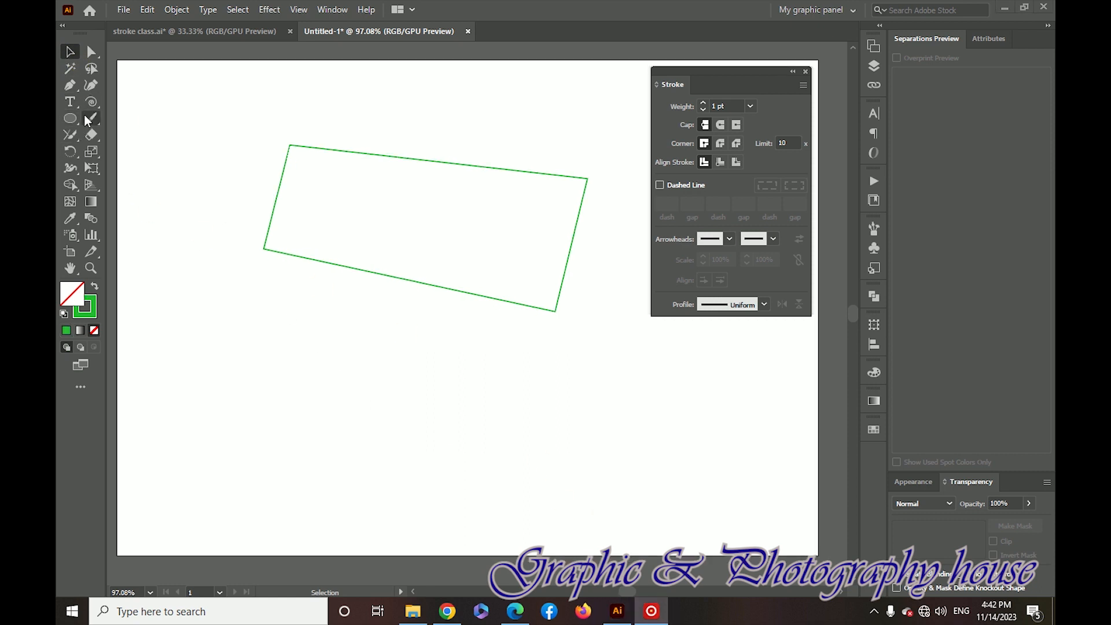
- Draw a quarter-circle-like arc with the Arc tool around the quadrilateral's upper-left corner
click(86, 108)
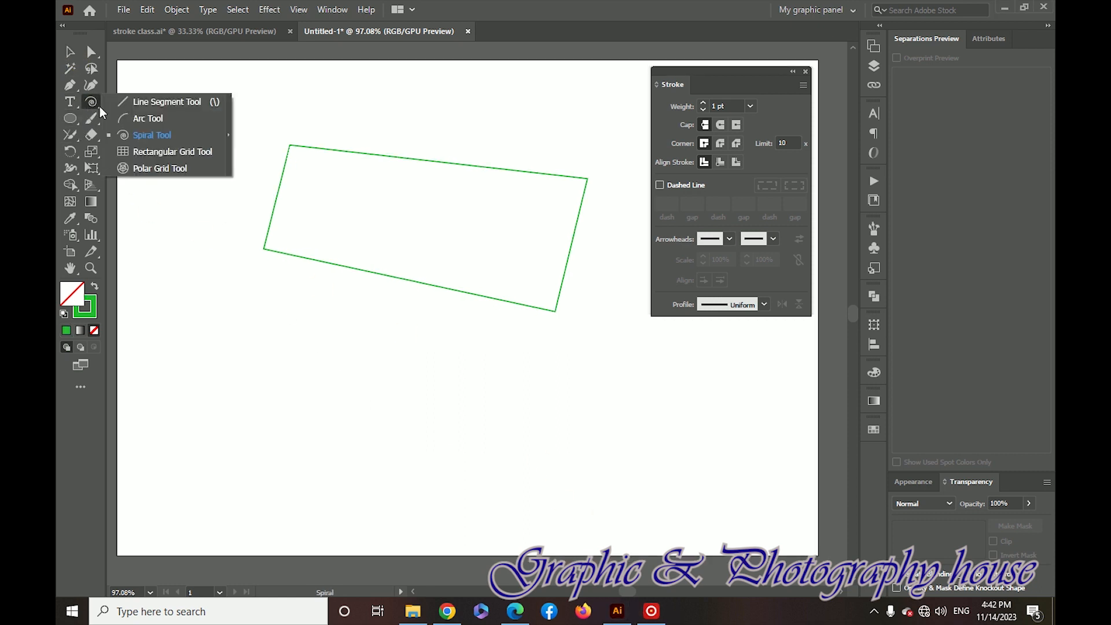
click(143, 120)
drag(186, 281, 404, 122)
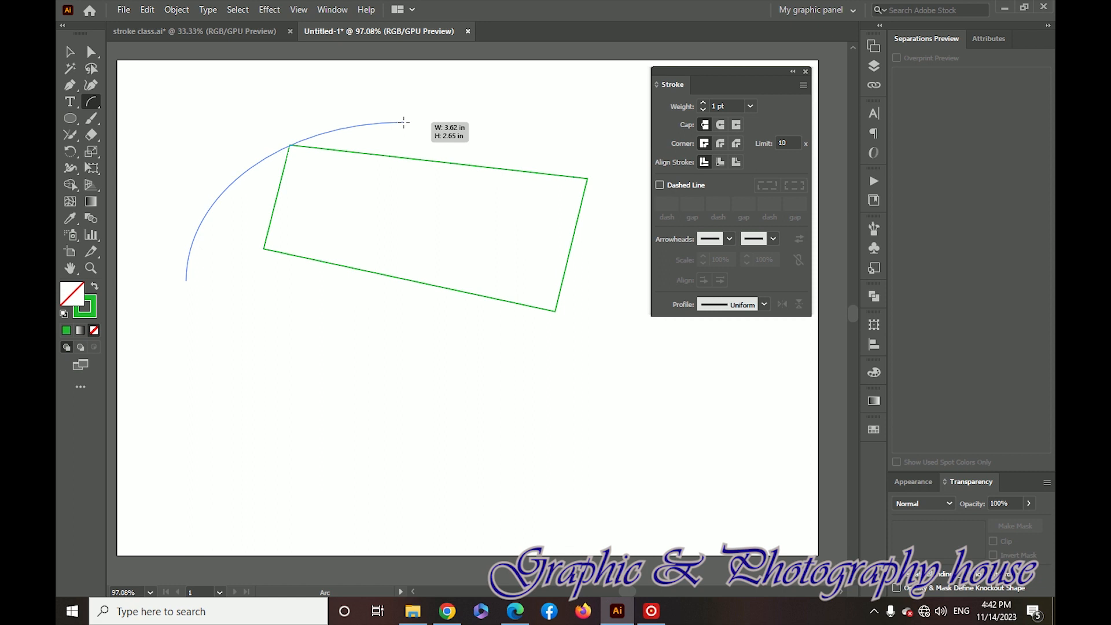
drag(403, 122, 357, 125)
- Copy the arc slightly down and to the right, and repeat the copy four times for six evenly spaced arcs
click(70, 52)
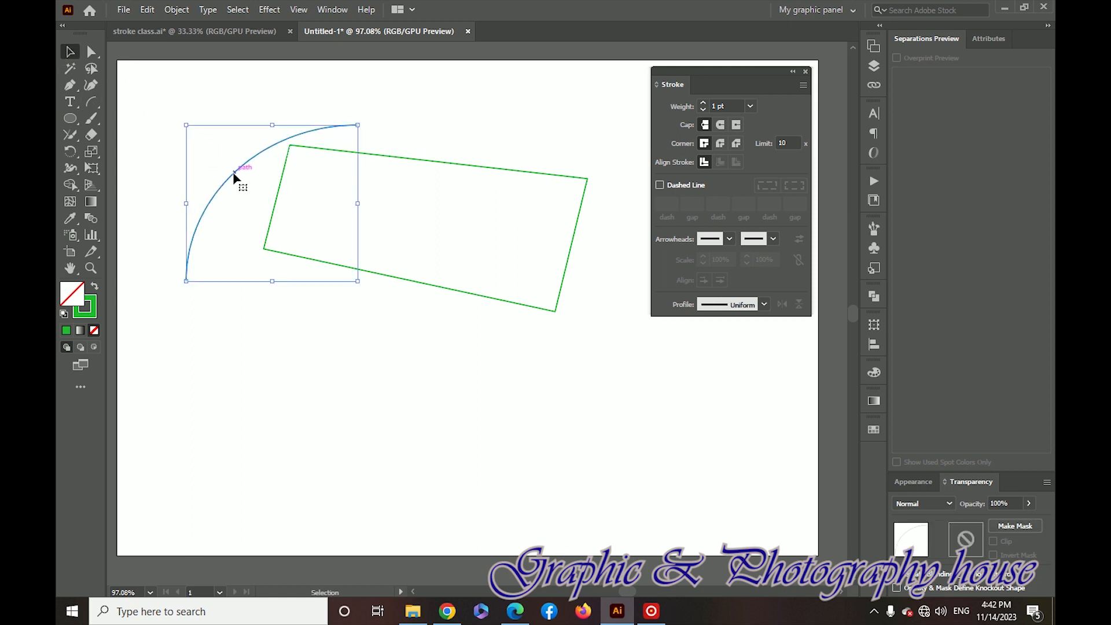
drag(232, 172, 242, 191)
key(ctrl)
key(ctrl+d)
key(ctrl+d)
key(ctrl+d)
key(ctrl+d)
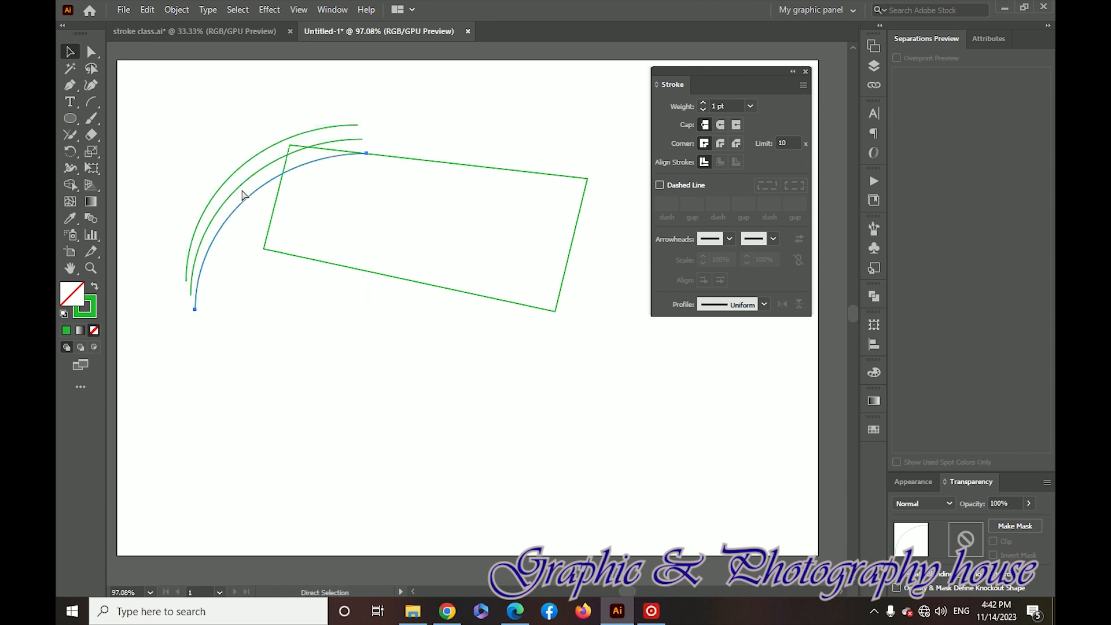
- Delete the green quadrilateral behind the arcs
click(73, 53)
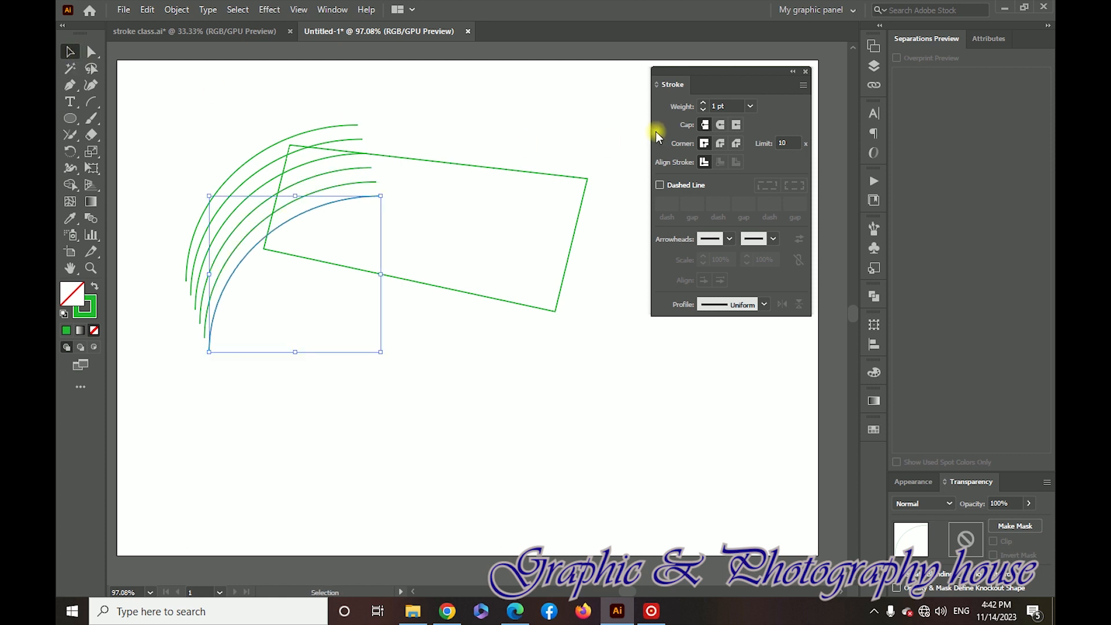
click(546, 313)
click(546, 318)
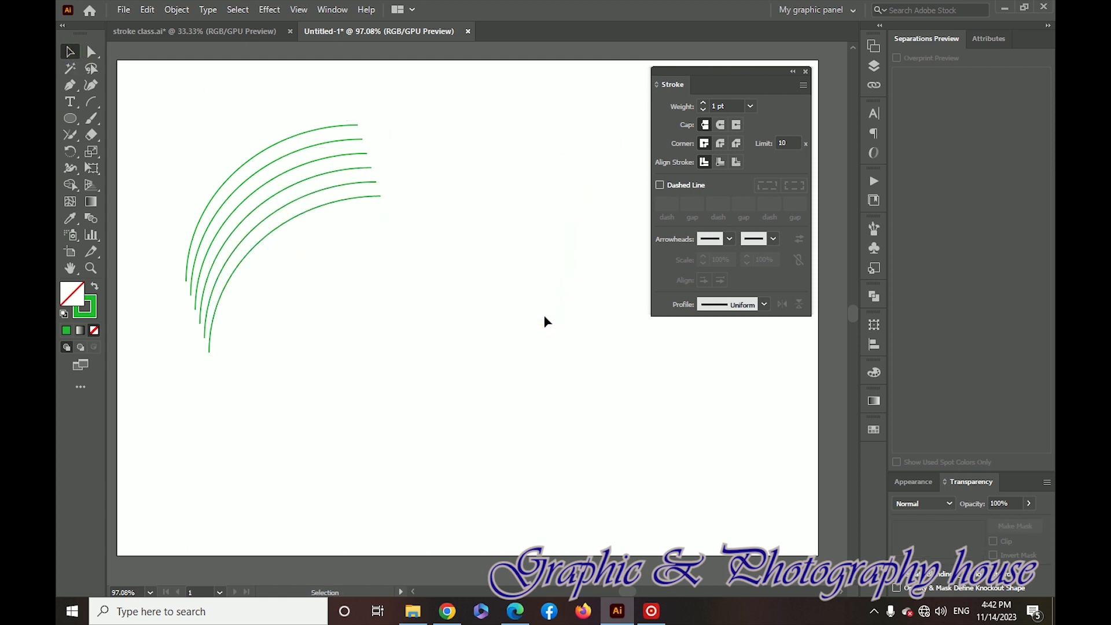
- Tilt the six arcs slightly counterclockwise and paste a copy of them in front at the same position
click(367, 169)
click(147, 9)
click(174, 76)
click(147, 10)
click(190, 110)
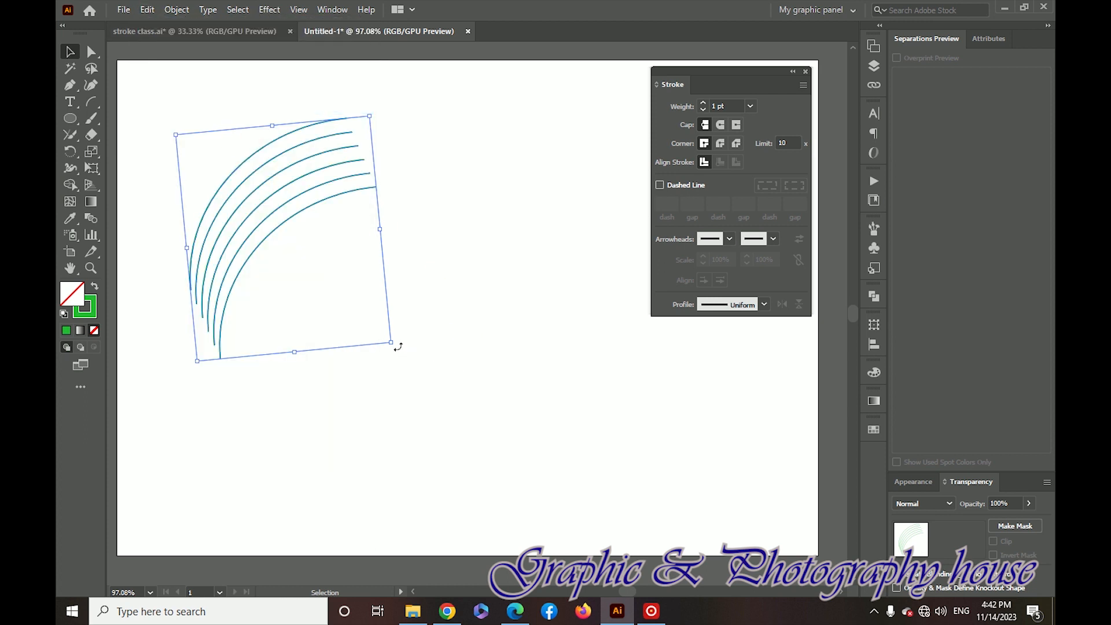
- Rotate the pasted arcs clockwise until they bulge to the right, and move them rightward across the original arcs
drag(398, 346, 317, 346)
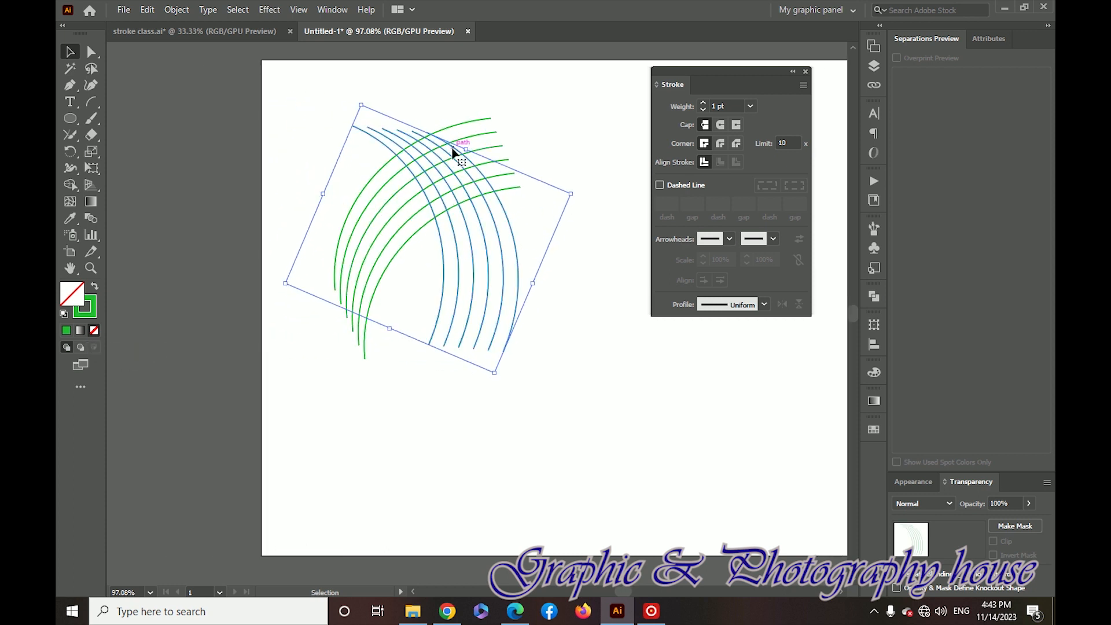
drag(469, 246, 561, 250)
click(384, 412)
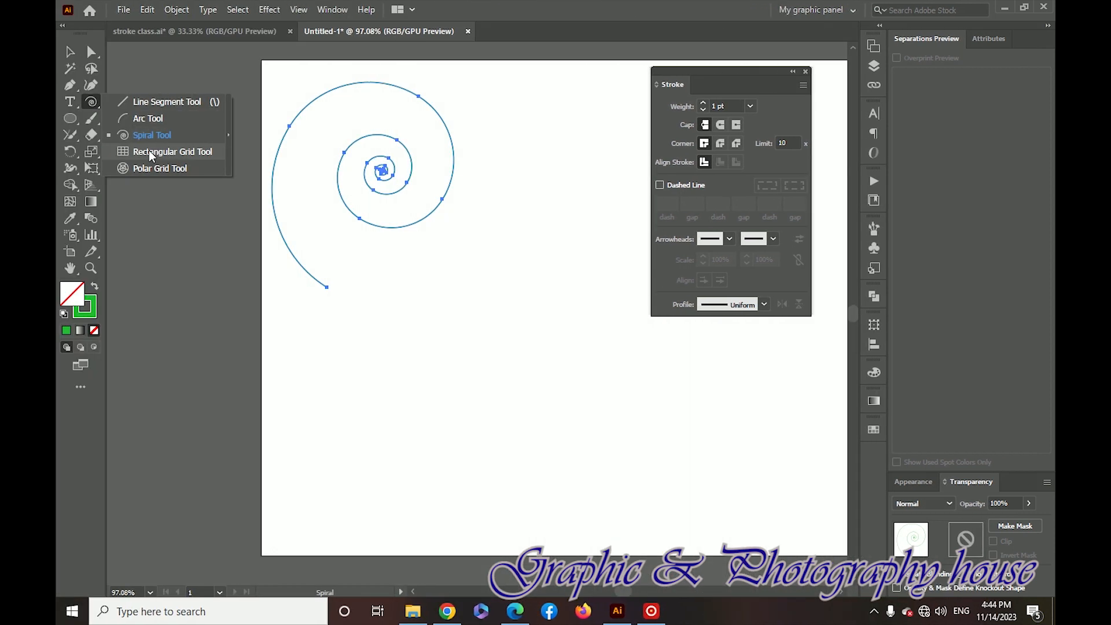
- Draw a grid of six columns and six rows with the Rectangular Grid tool below the spiral, and shift it slightly left
click(148, 152)
drag(375, 267, 650, 426)
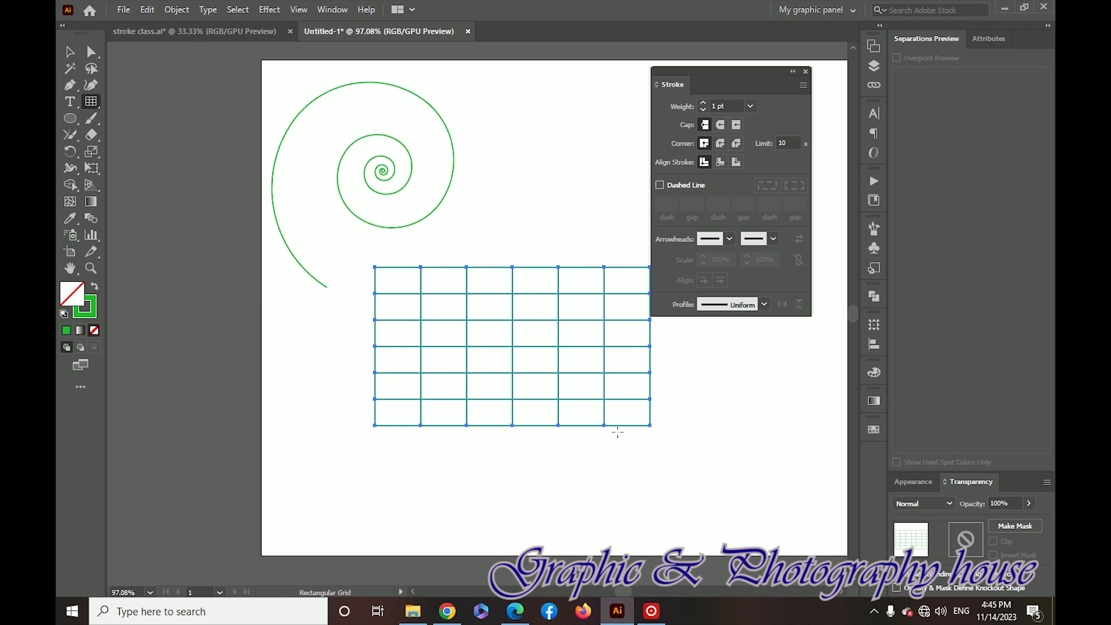
click(70, 52)
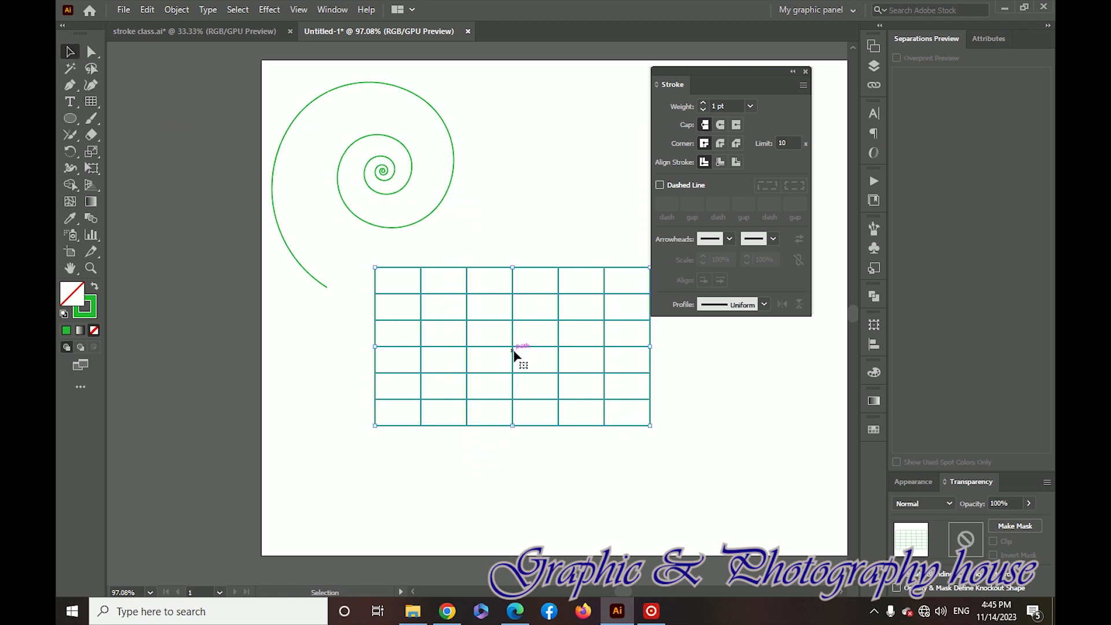
drag(512, 356, 478, 360)
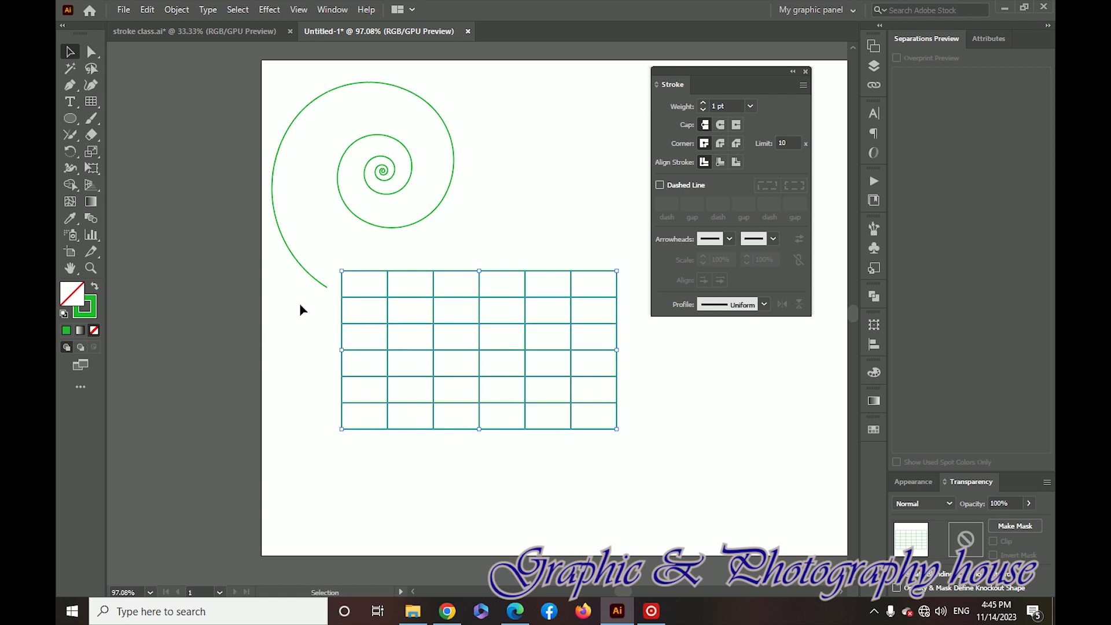
- Merge a continuous run of grid cells, including cells in the third row and fourth column, with the Shape Builder tool
click(70, 184)
mouse_move(364, 418)
mouse_down()
mouse_move(376, 341)
mouse_move(386, 340)
mouse_move(499, 338)
mouse_move(502, 419)
mouse_up()
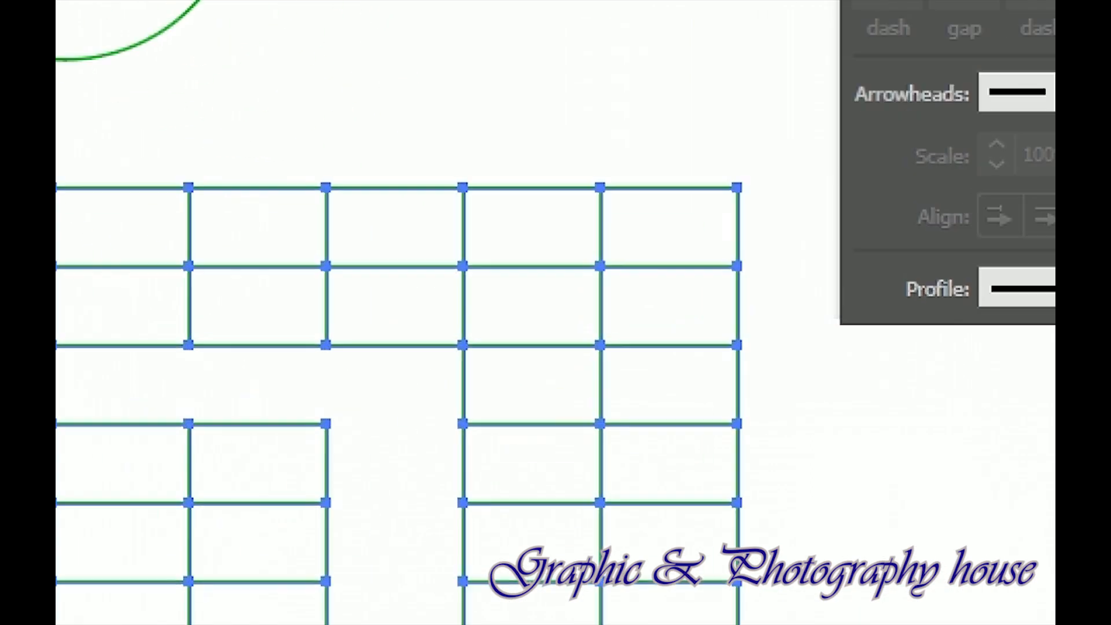
- Draw an open S-shaped curve across the empty artboard with the Pen tool
click(73, 135)
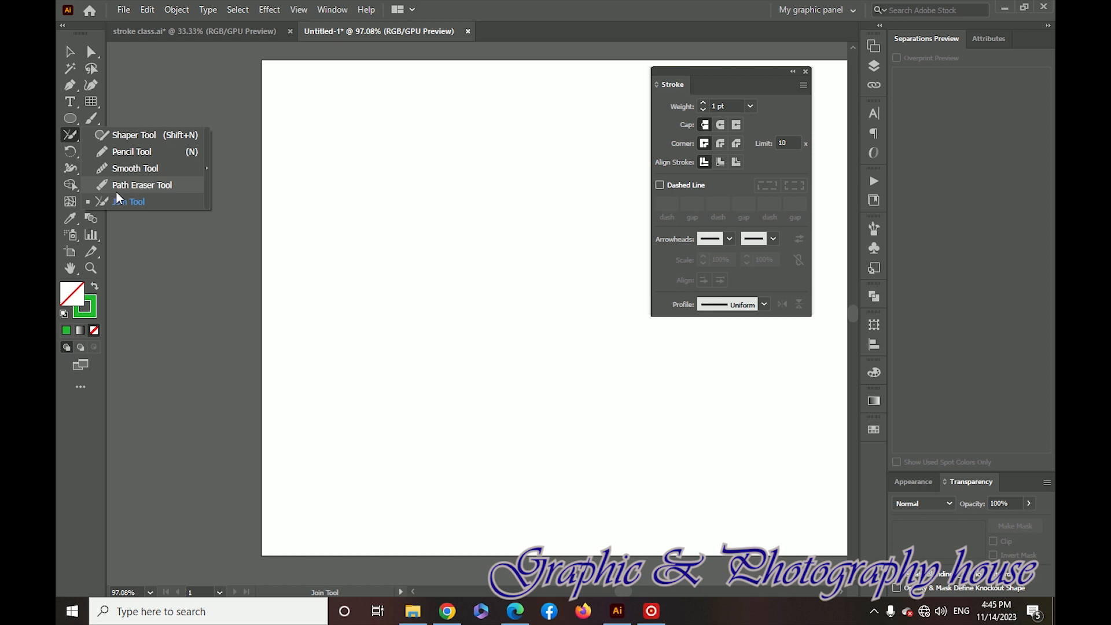
click(116, 189)
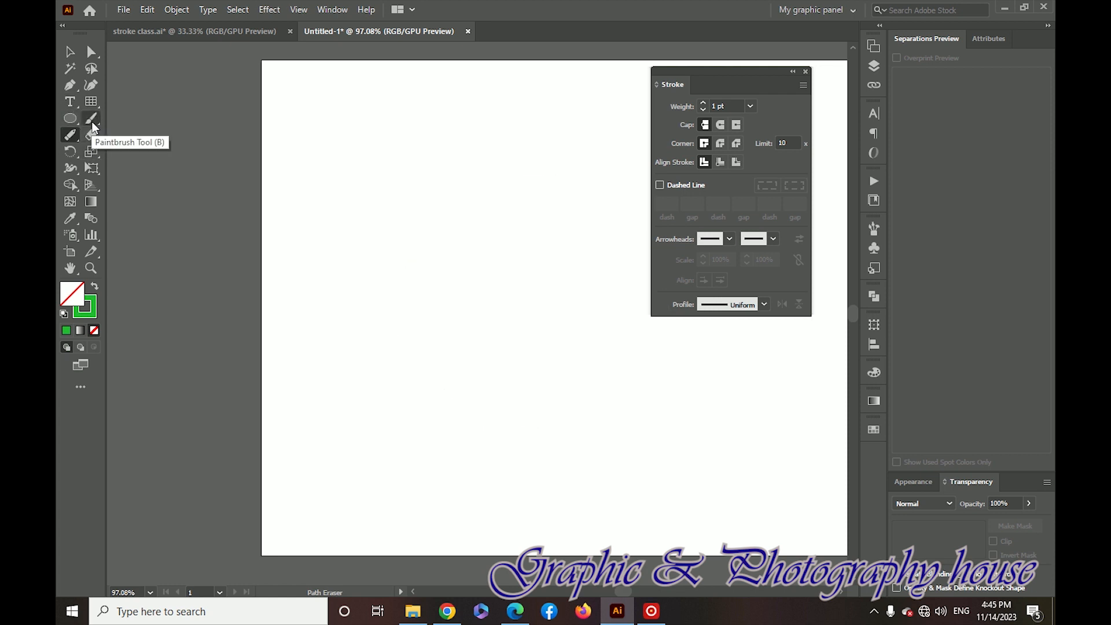
click(70, 85)
click(393, 325)
drag(519, 250, 615, 273)
click(634, 204)
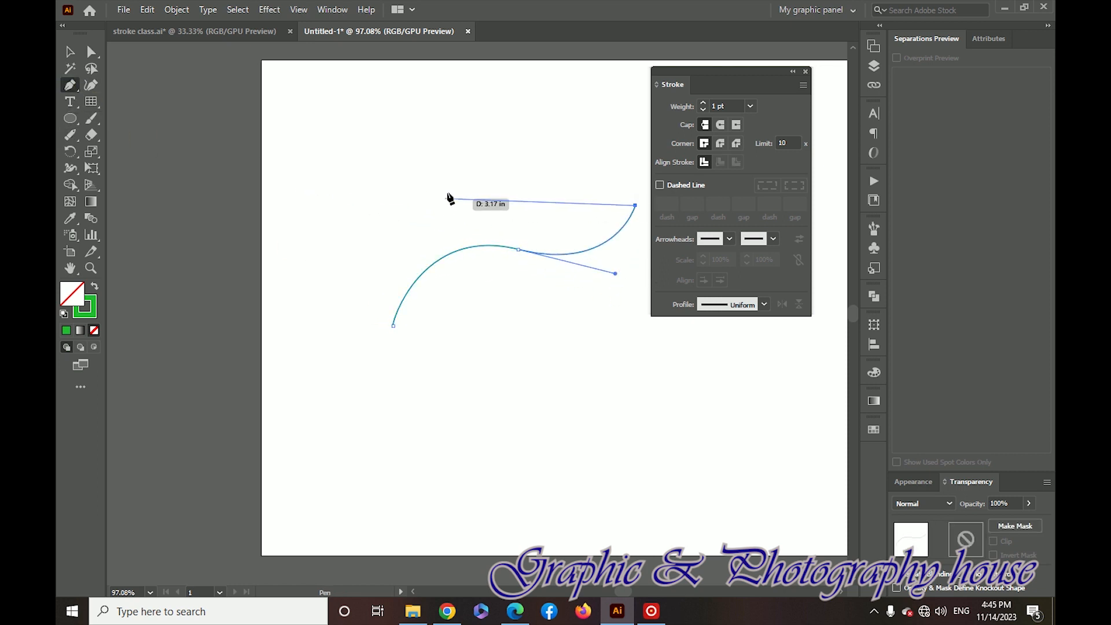
- Erase short sections near the curve's right end, middle and left part with the Path Eraser tool
click(71, 135)
drag(557, 232, 617, 235)
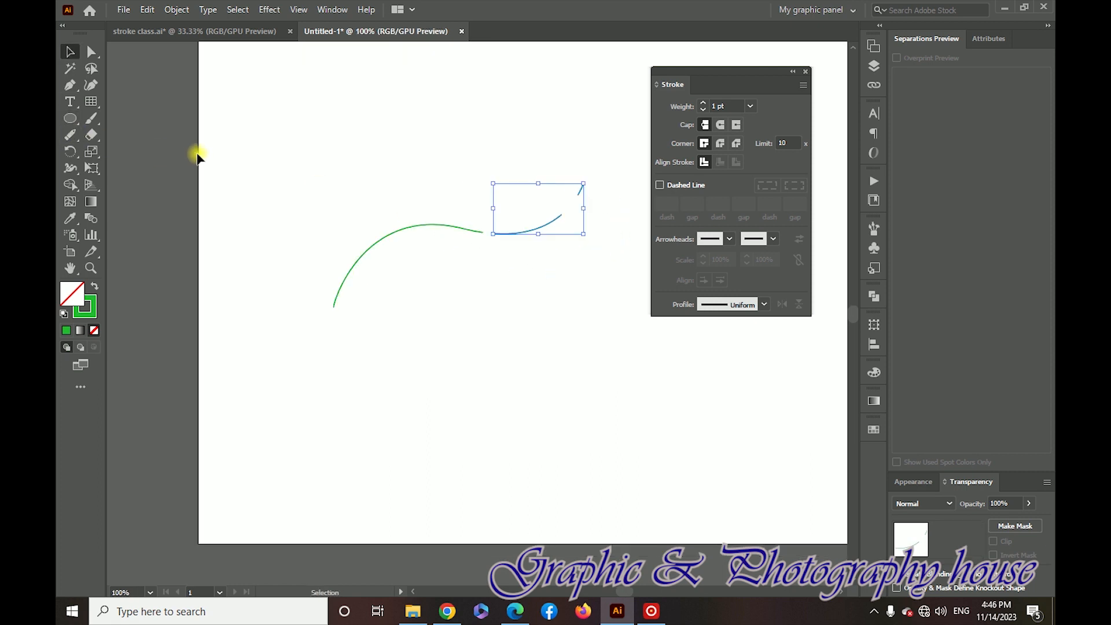
drag(313, 166, 395, 299)
click(72, 137)
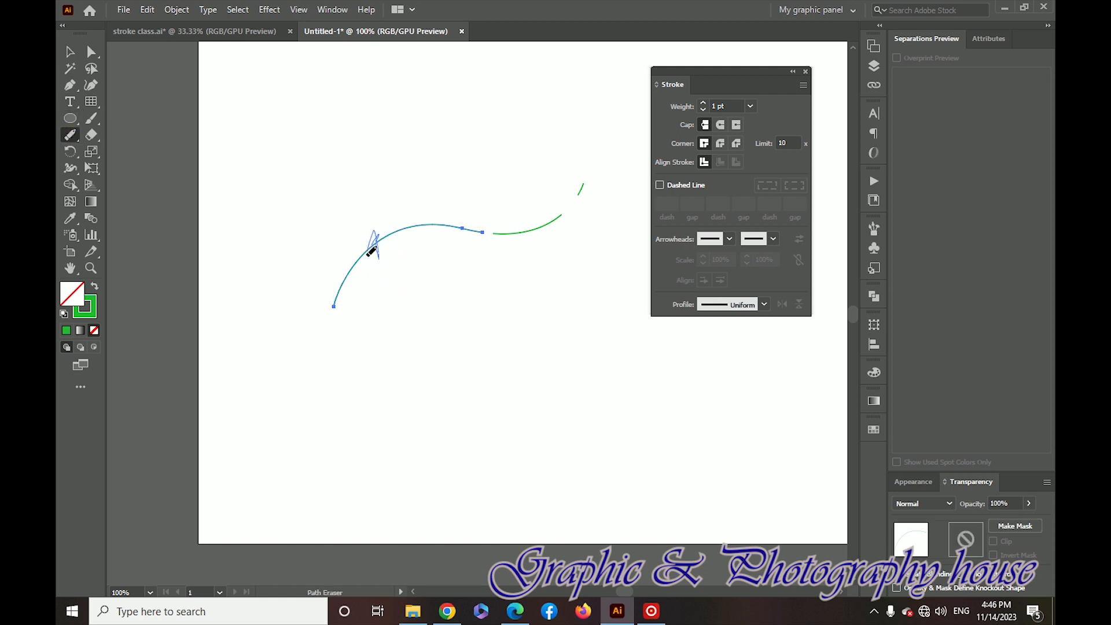
drag(375, 236, 373, 239)
- Move the separated curve pieces apart from one another to demonstrate the breaks
click(69, 52)
click(306, 124)
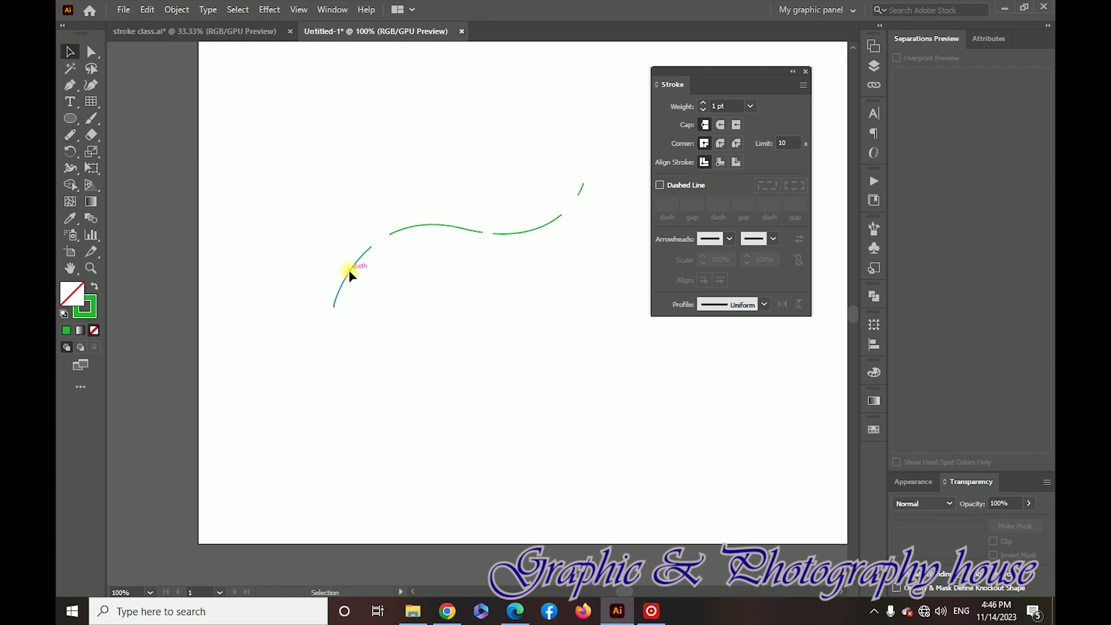
drag(350, 274, 319, 313)
drag(446, 226, 446, 256)
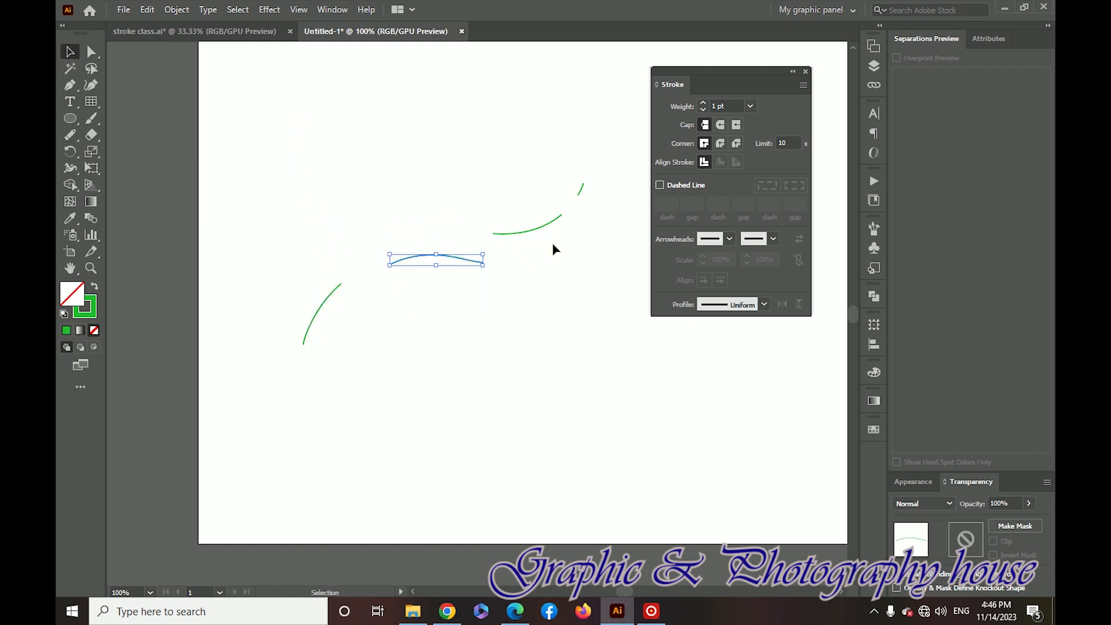
drag(545, 230, 578, 249)
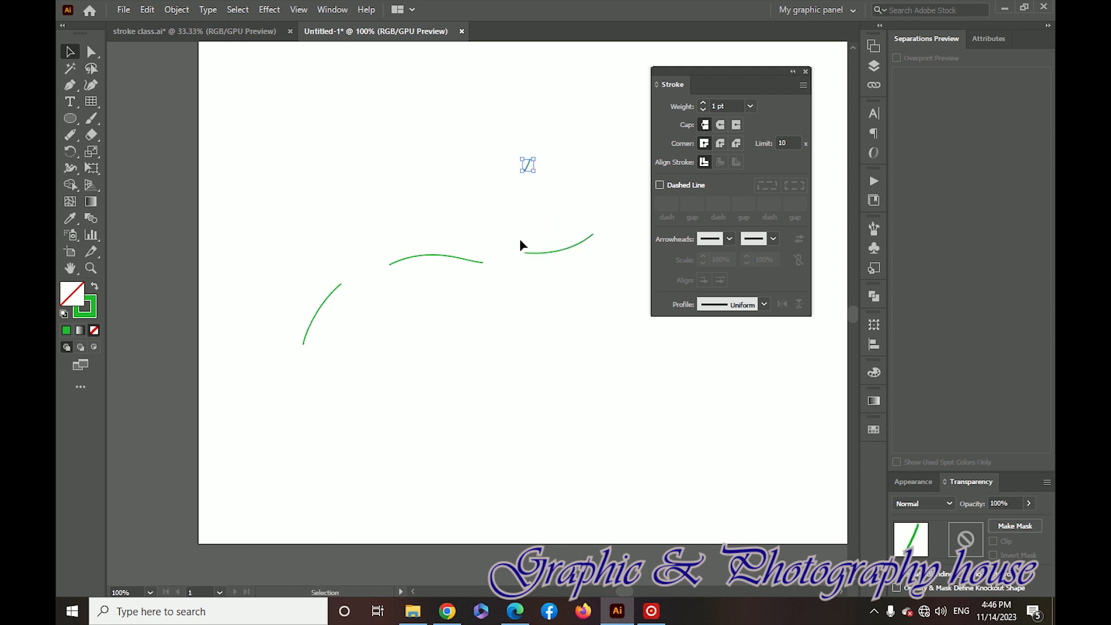
- Undo the piece moves and the path erasures on the S-shaped curve
key(ctrl+z)
key(ctrl+z)
key(ctrl+z)
key(ctrl+z)
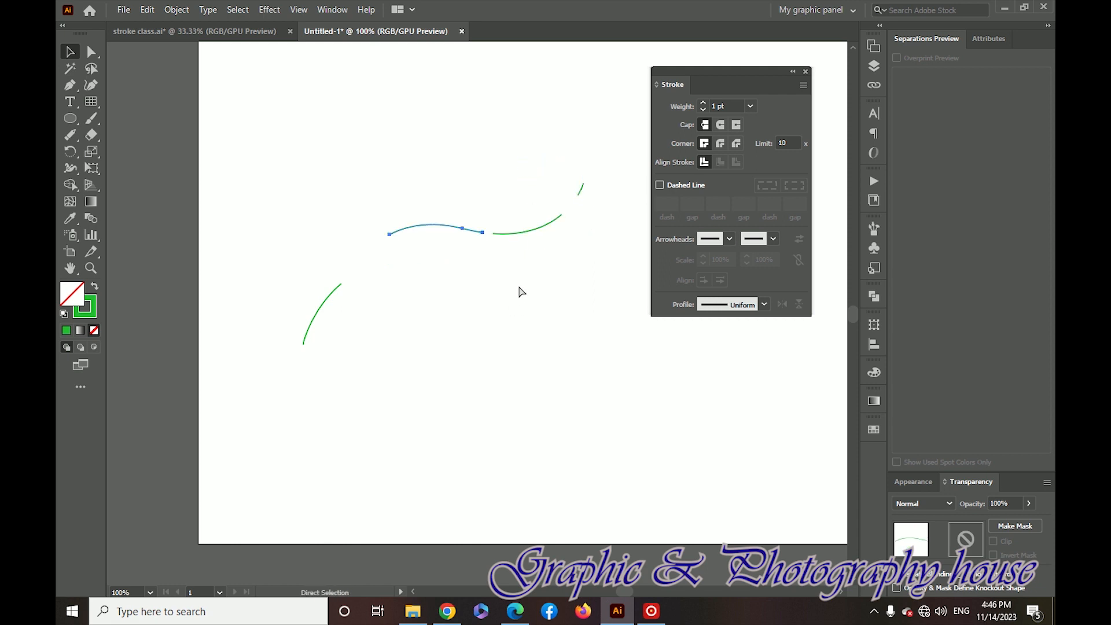
key(ctrl+z)
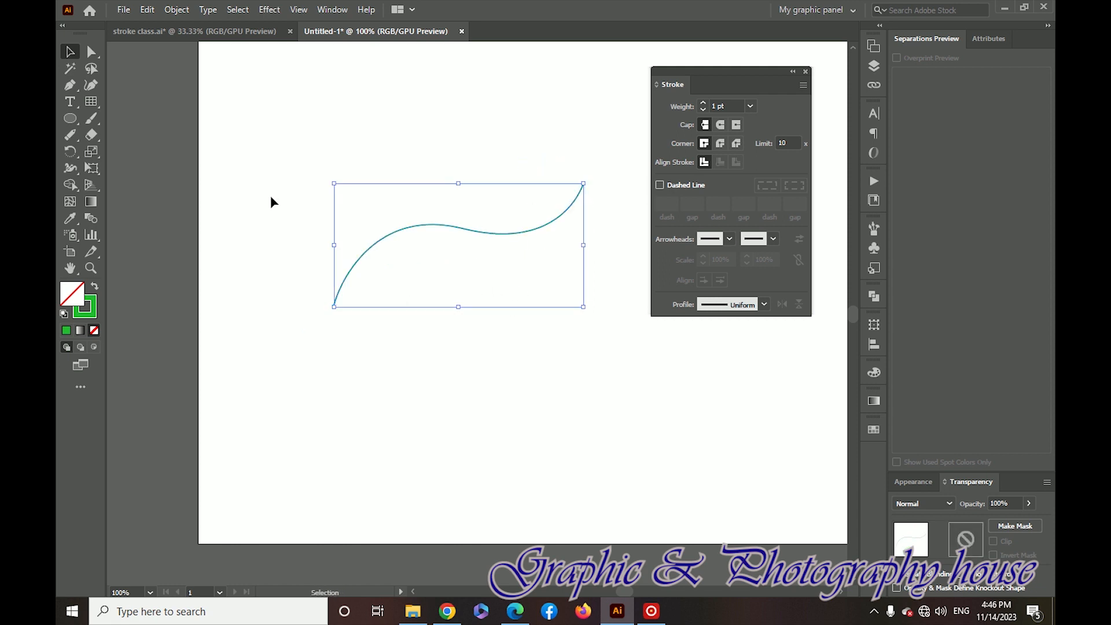
- Draw a large circle around the S-shaped curve with the Ellipse tool
drag(295, 142, 469, 298)
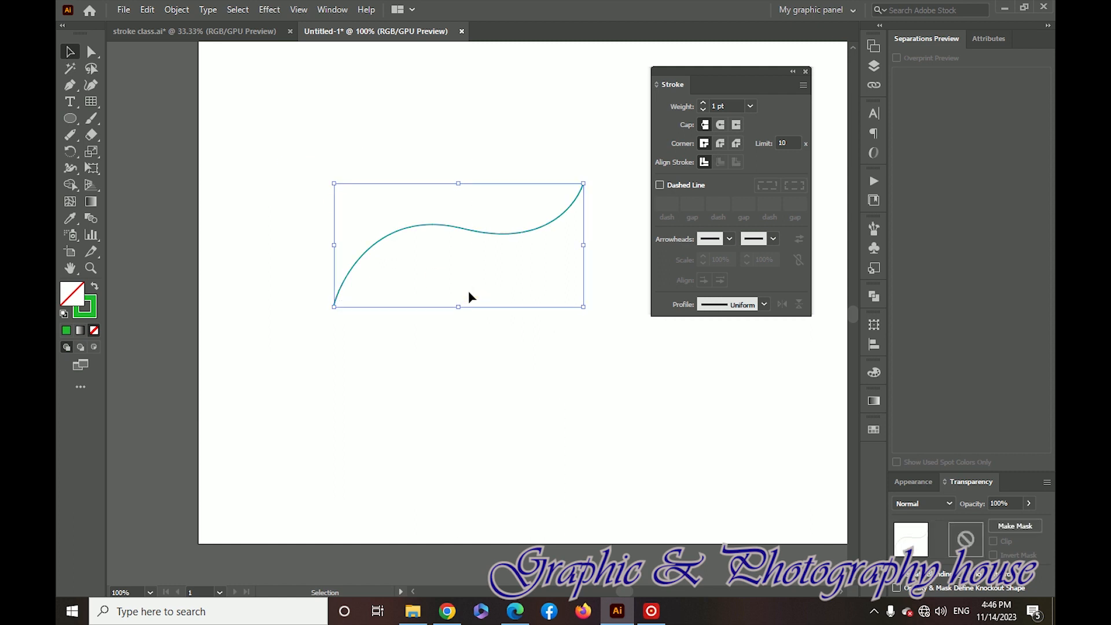
click(72, 120)
click(133, 151)
drag(278, 86, 577, 384)
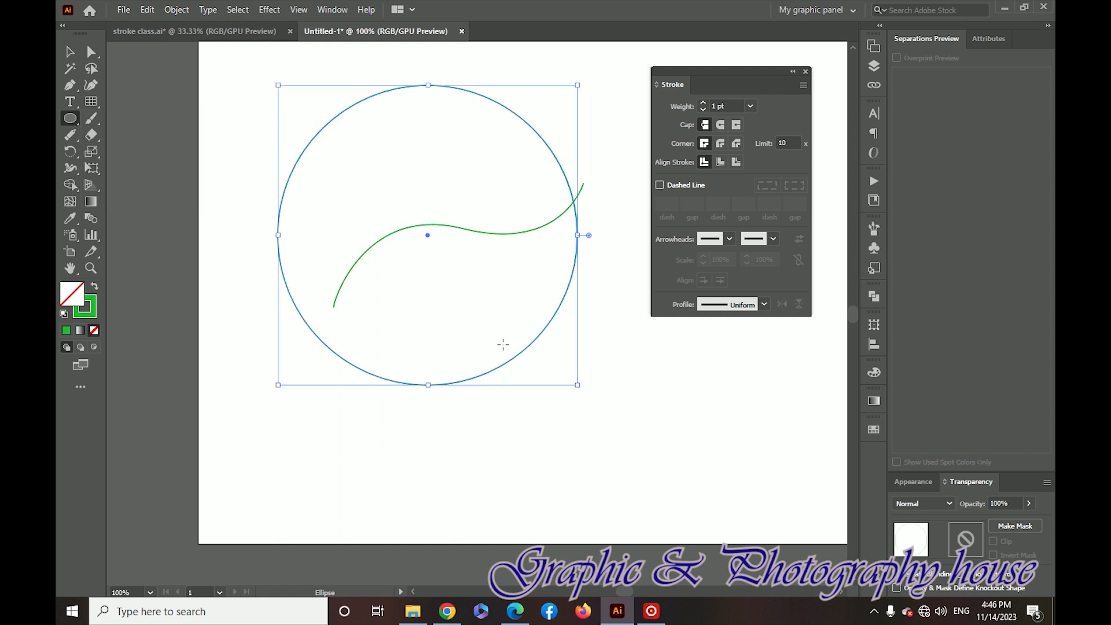
- Cut gaps in the circle's upper-left, upper-right and lower-left outline with the Path Eraser tool
click(70, 135)
mouse_move(352, 103)
mouse_down()
mouse_move(355, 124)
mouse_move(369, 89)
mouse_up()
mouse_move(371, 379)
mouse_down()
mouse_move(382, 357)
mouse_move(376, 385)
mouse_up()
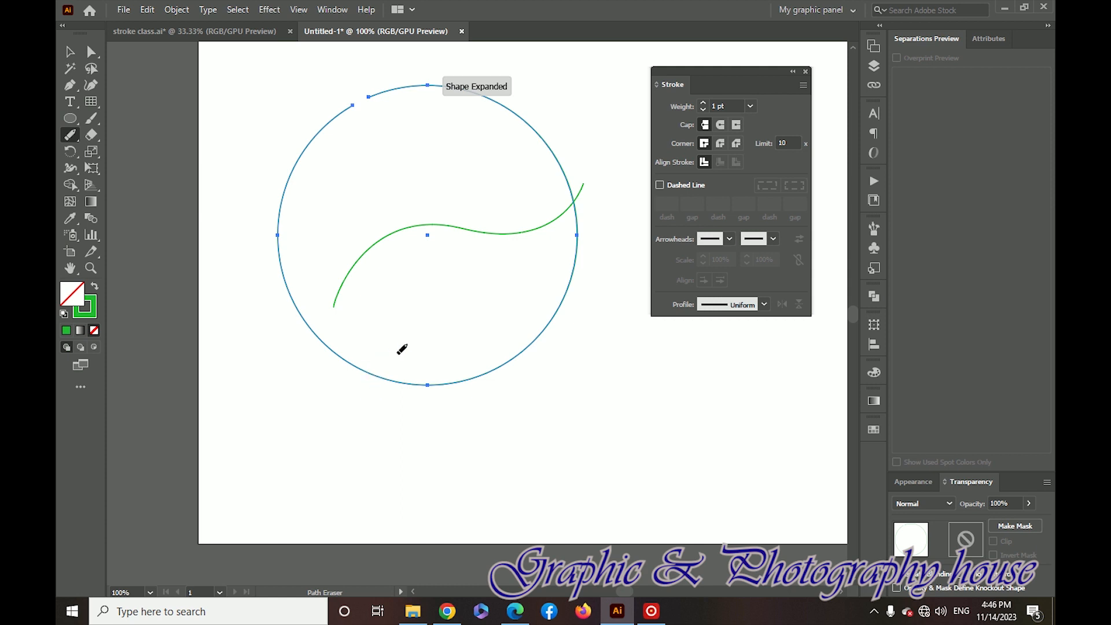
drag(551, 138, 524, 164)
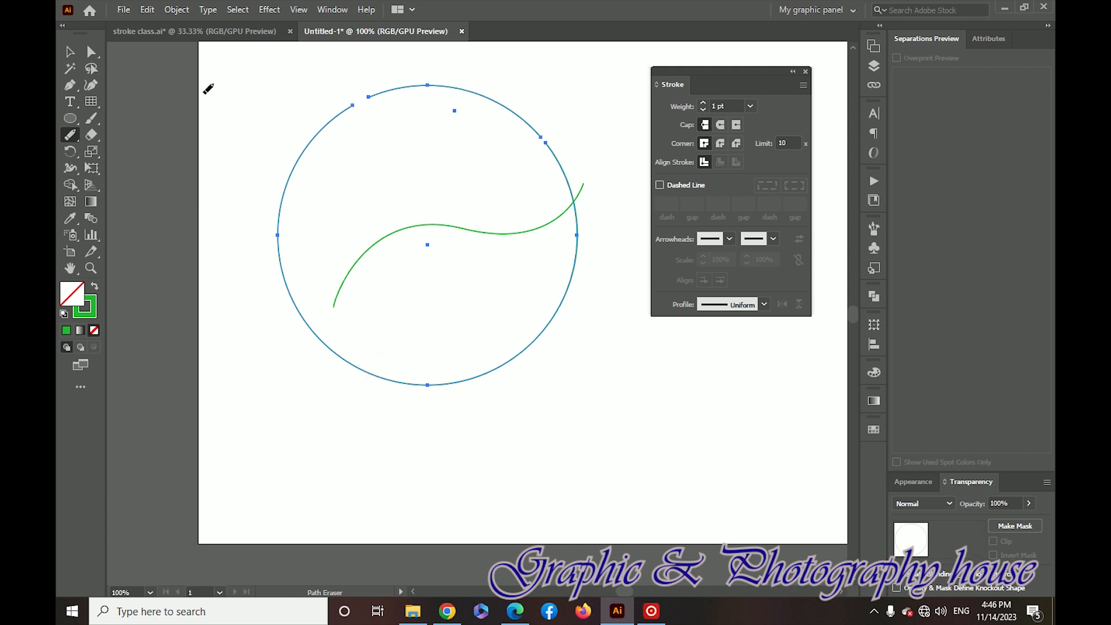
key(v)
mouse_move(218, 70)
mouse_down()
mouse_move(236, 124)
mouse_move(368, 315)
mouse_up()
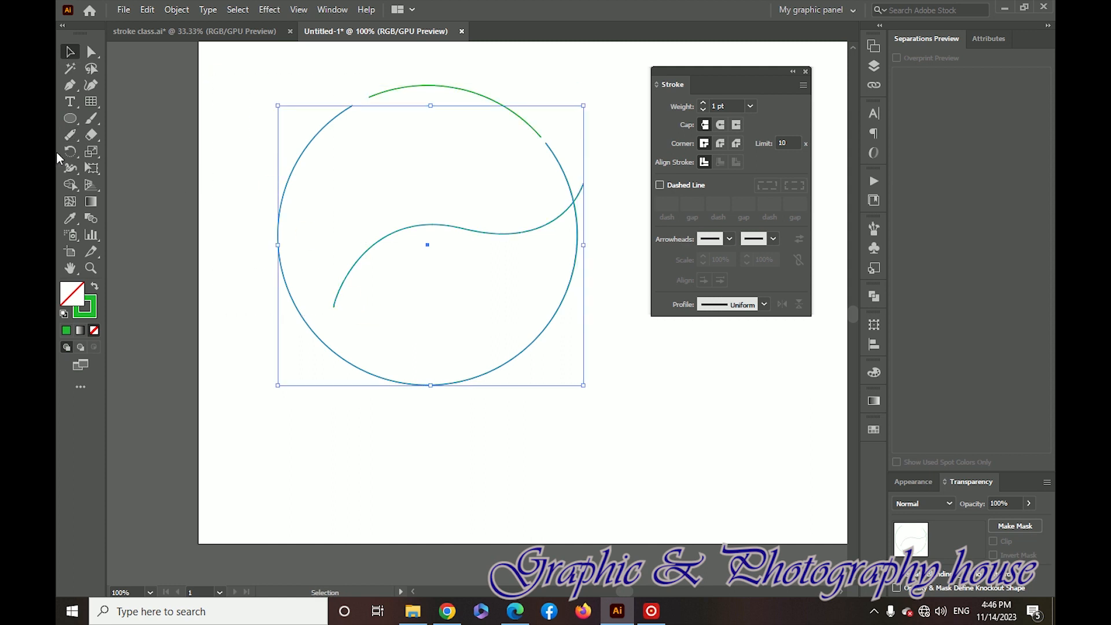
click(70, 138)
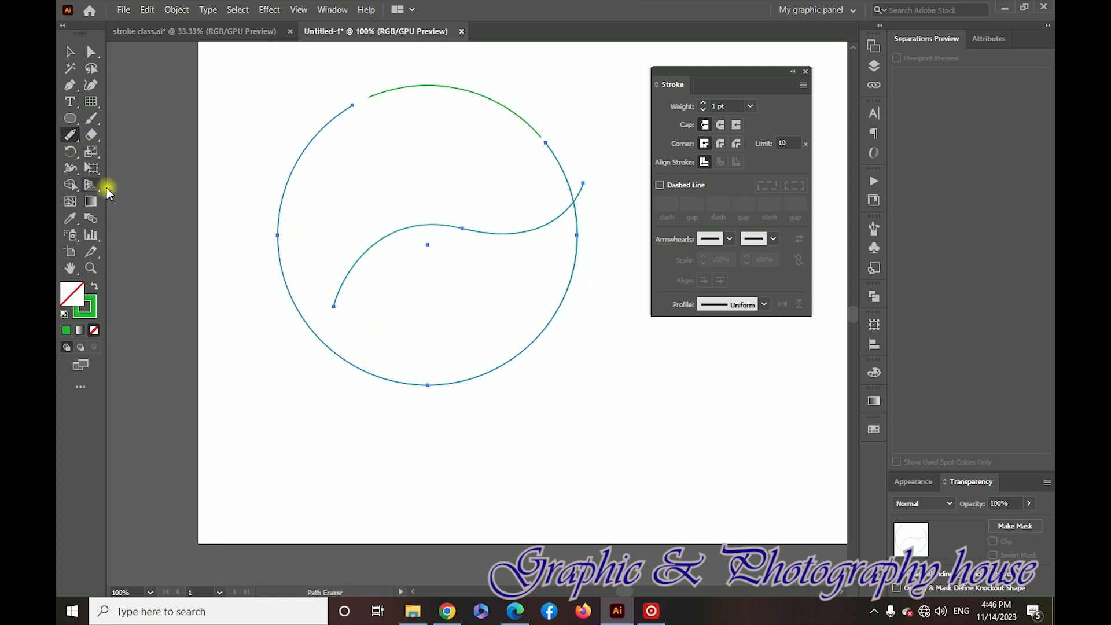
mouse_move(295, 334)
mouse_down()
mouse_move(372, 373)
mouse_move(397, 376)
mouse_move(400, 353)
mouse_up()
- Move the circle's upper arc up, its left arc outward and its lower-right arc down to separate them
click(70, 52)
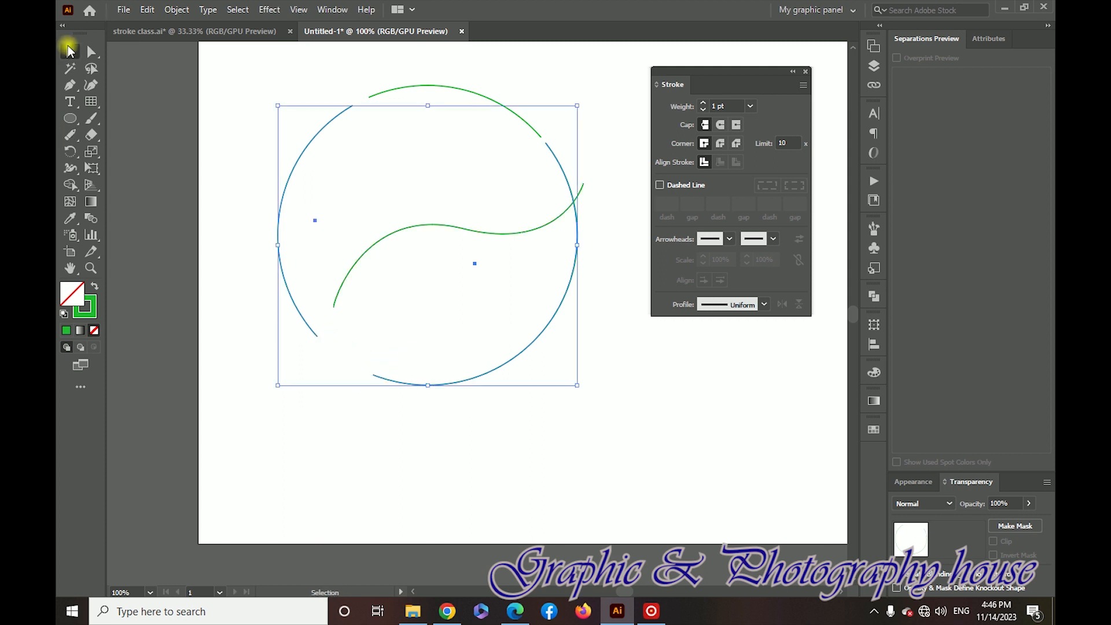
click(167, 50)
drag(423, 93, 424, 57)
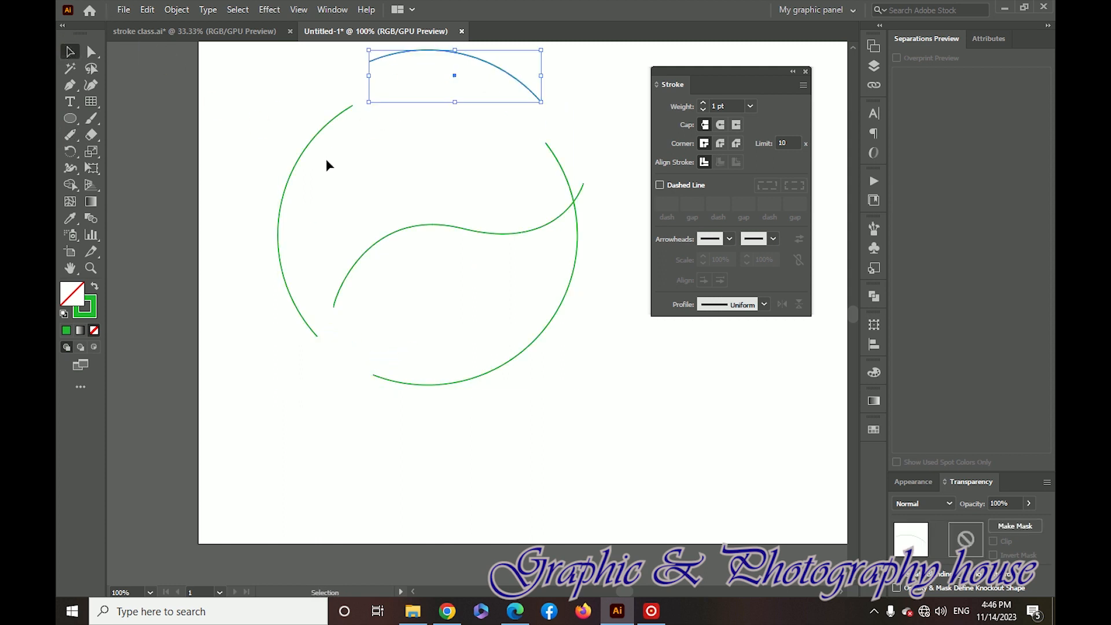
drag(291, 176, 230, 193)
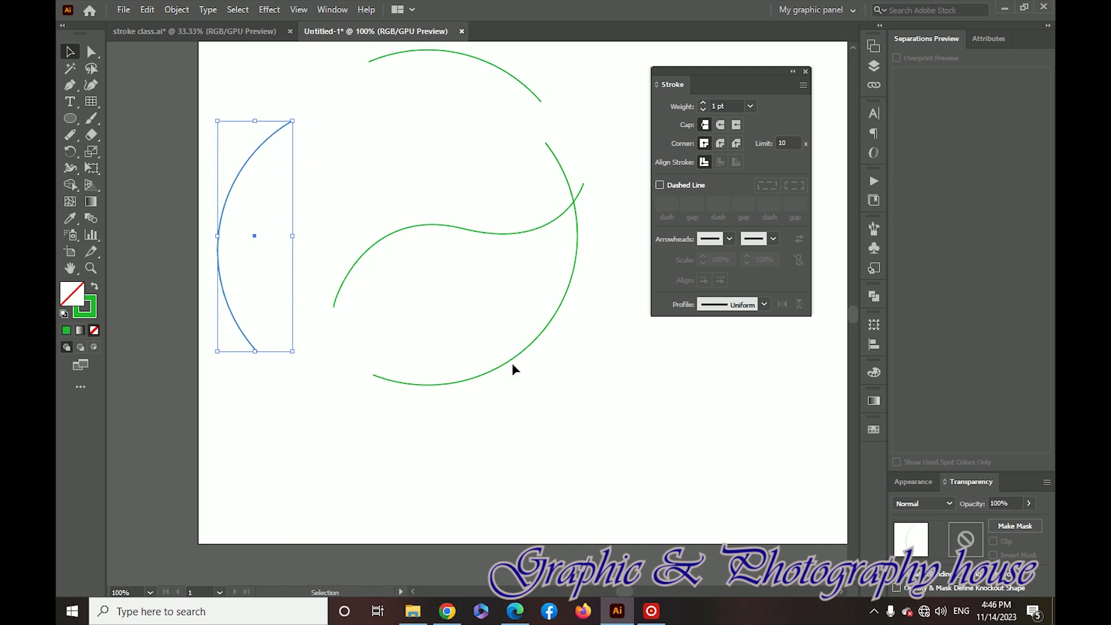
drag(511, 361, 519, 413)
- Select all the artwork and delete it to clear the artboard
drag(596, 35, 405, 32)
key(ctrl+a)
key(Delete)
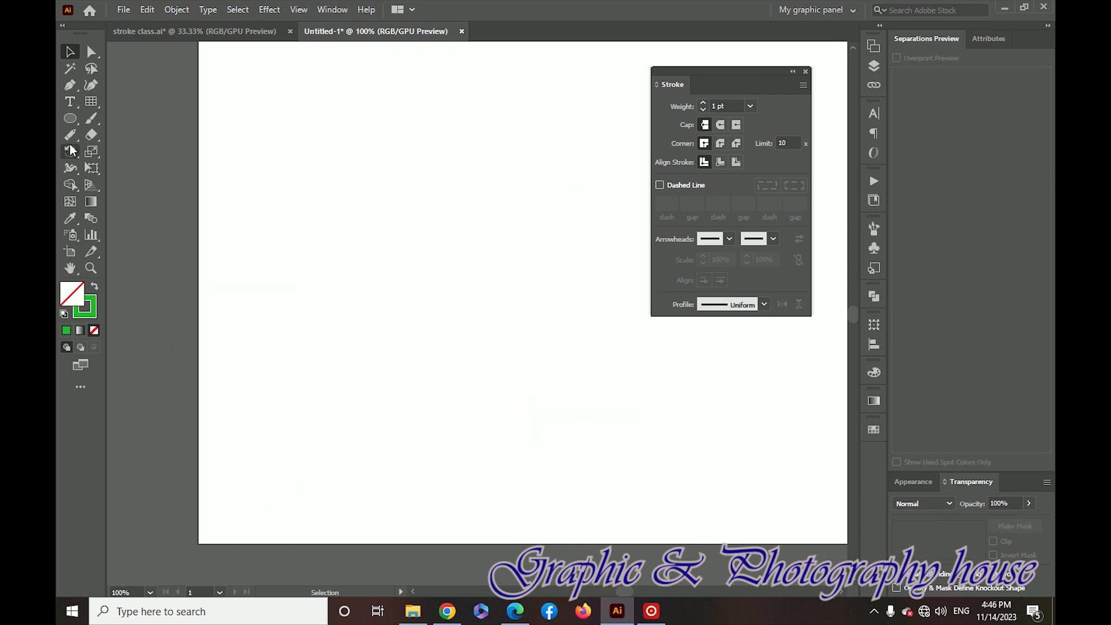
- Draw a wide ellipse in the upper part of the artboard
click(90, 138)
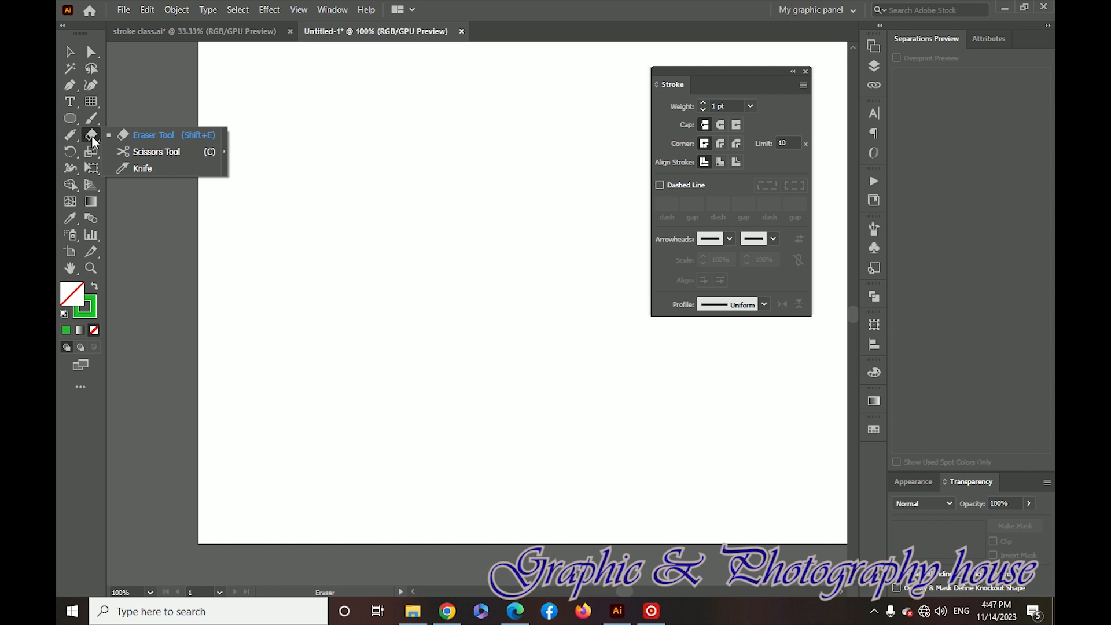
click(74, 137)
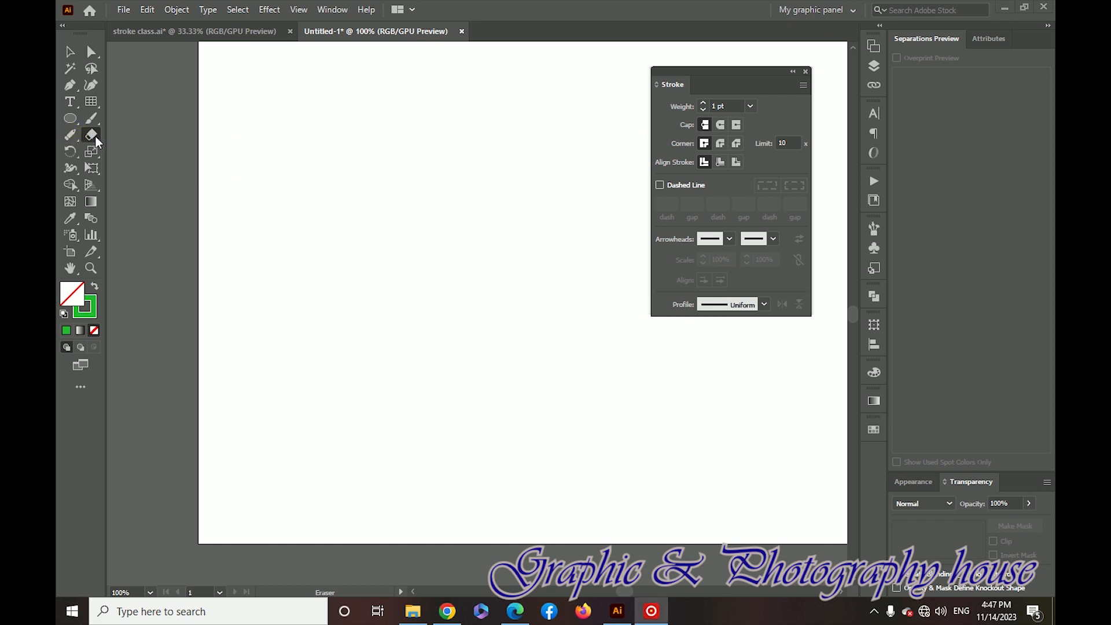
drag(240, 105, 604, 322)
- Divide the ellipse into five closed pieces by erasing four curved vertical strips through it with the Eraser tool
click(93, 135)
mouse_move(339, 99)
mouse_down()
mouse_move(359, 276)
mouse_move(331, 363)
mouse_up()
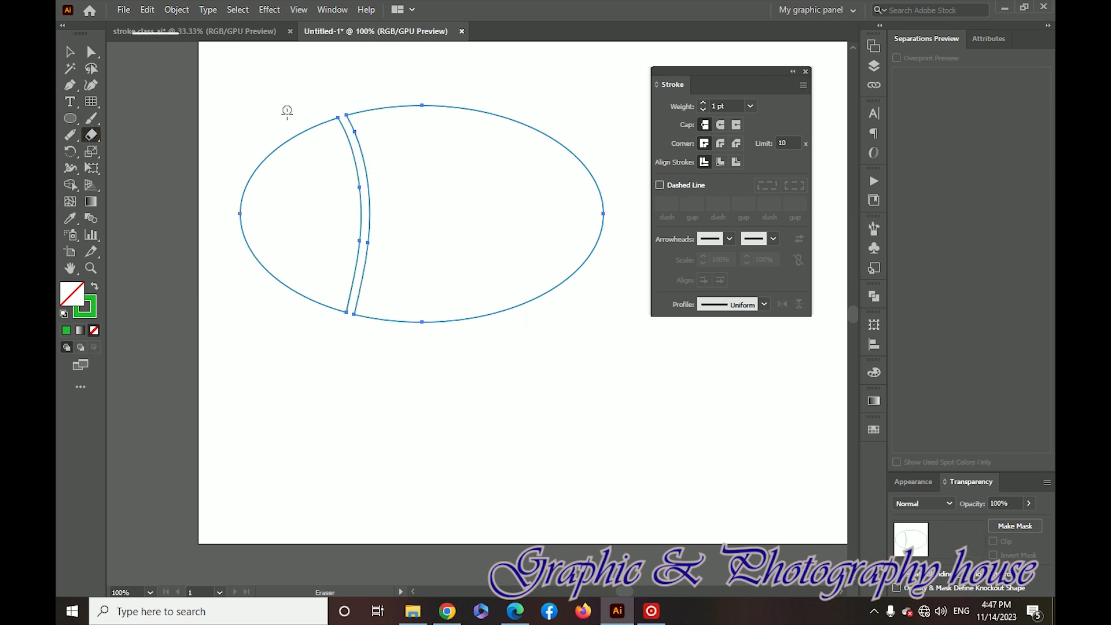
drag(491, 93, 490, 375)
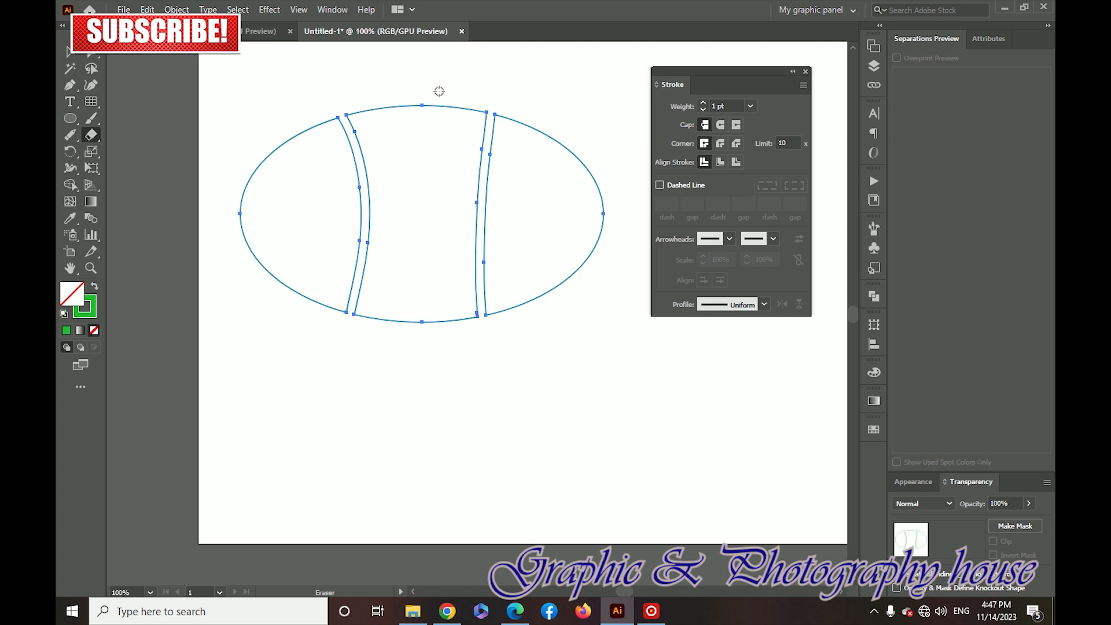
drag(258, 133, 276, 156)
drag(289, 280, 289, 283)
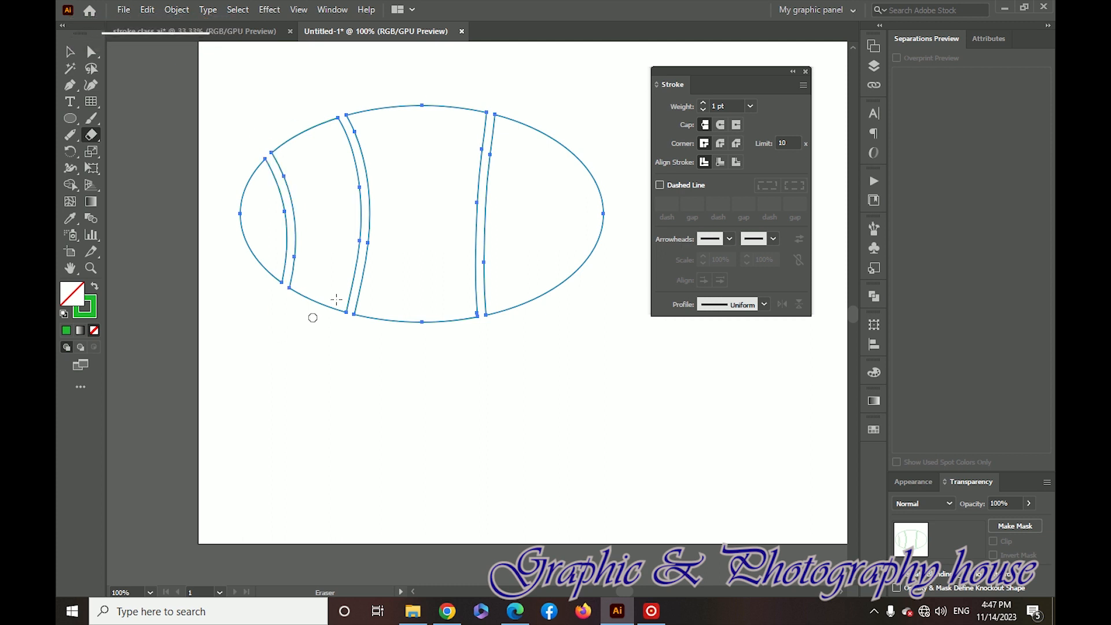
mouse_move(575, 122)
mouse_down()
mouse_move(522, 311)
mouse_move(524, 365)
mouse_up()
- Fill the ellipse's rightmost piece with the web color 000033 and no stroke
key(v)
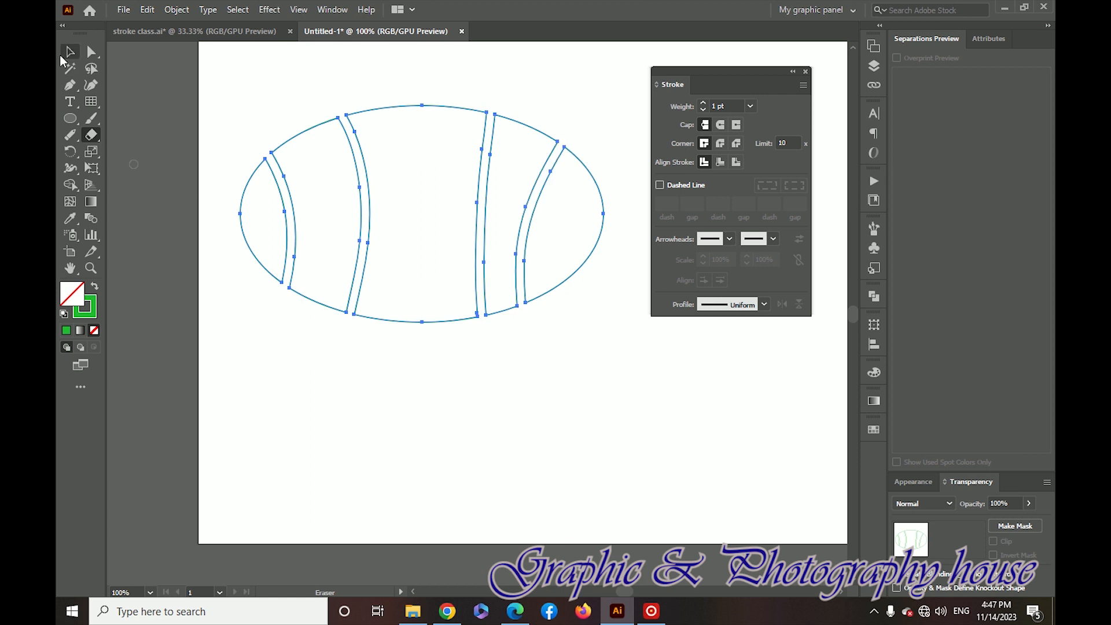
click(558, 252)
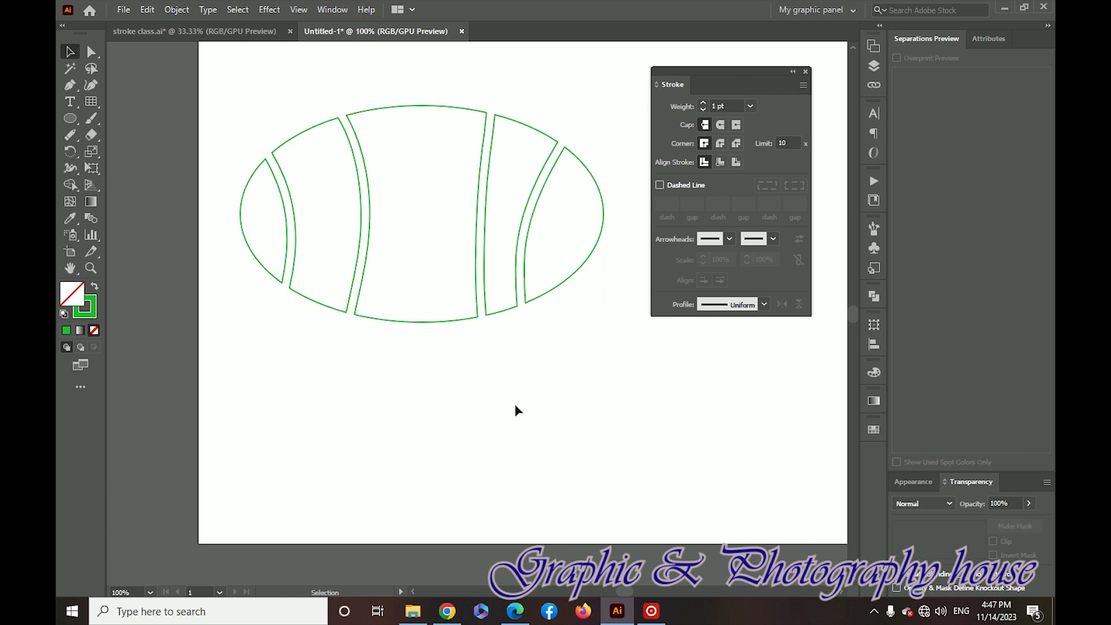
click(572, 270)
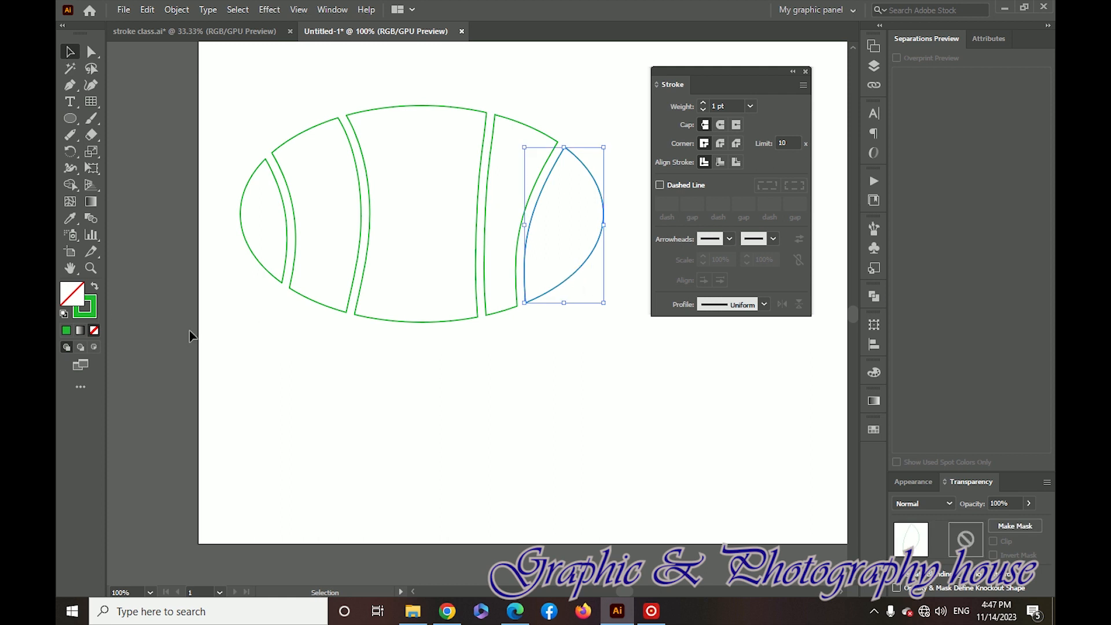
click(96, 287)
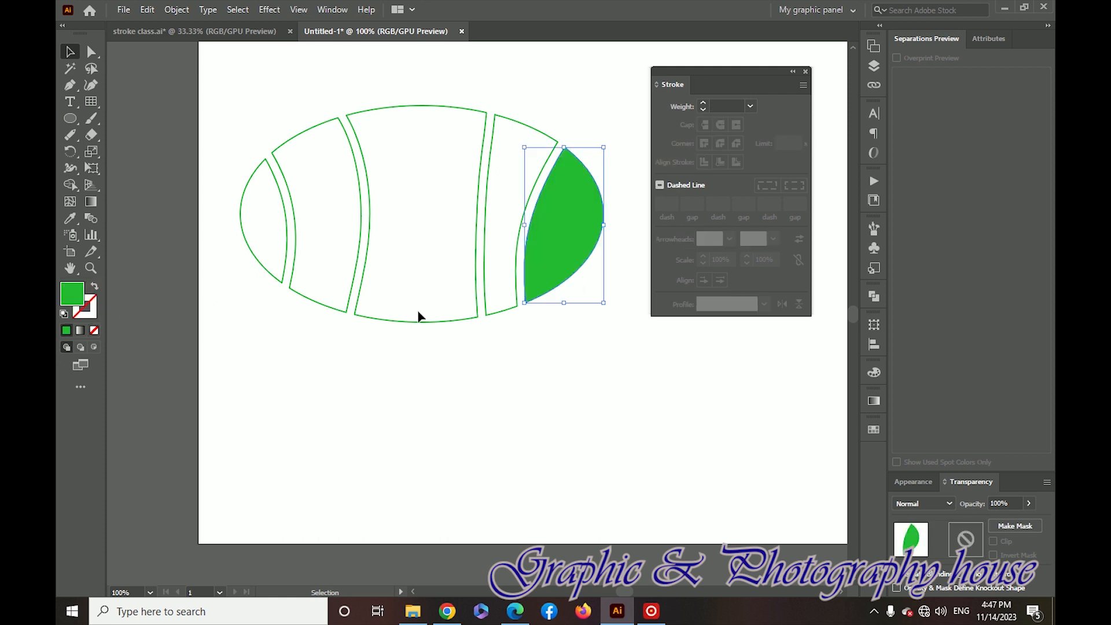
double_click(72, 295)
drag(701, 154, 767, 126)
click(683, 351)
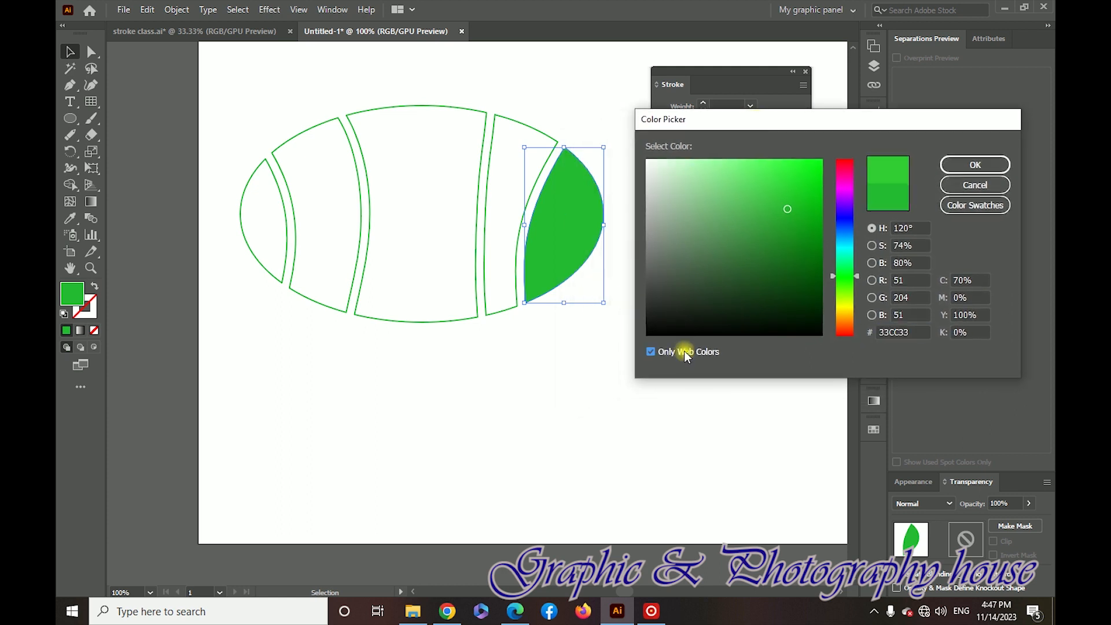
drag(840, 271, 847, 212)
click(814, 297)
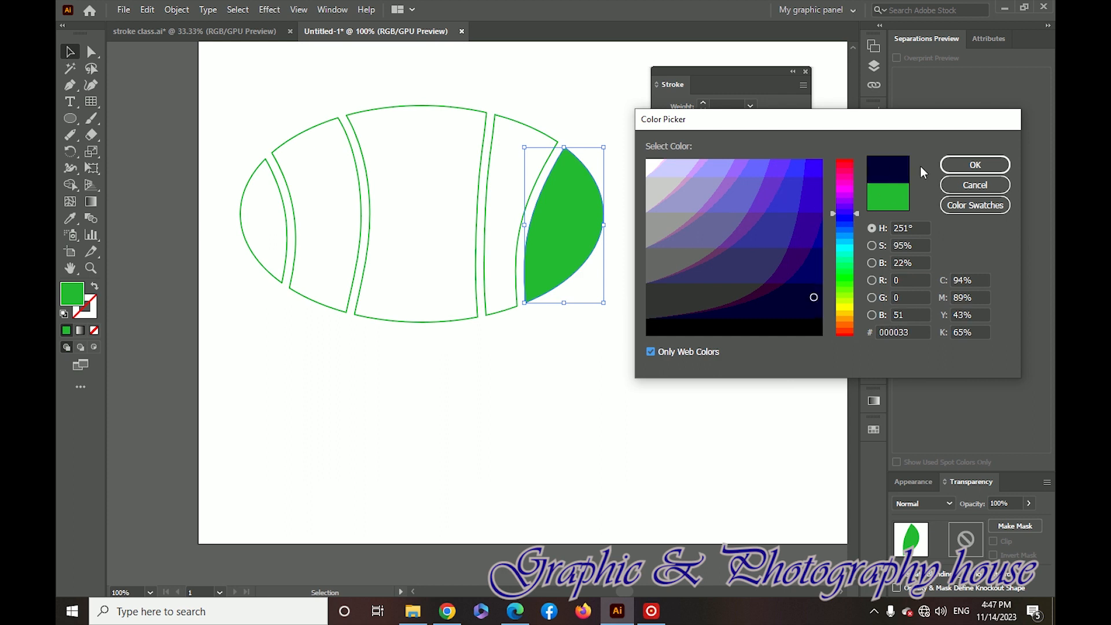
click(975, 165)
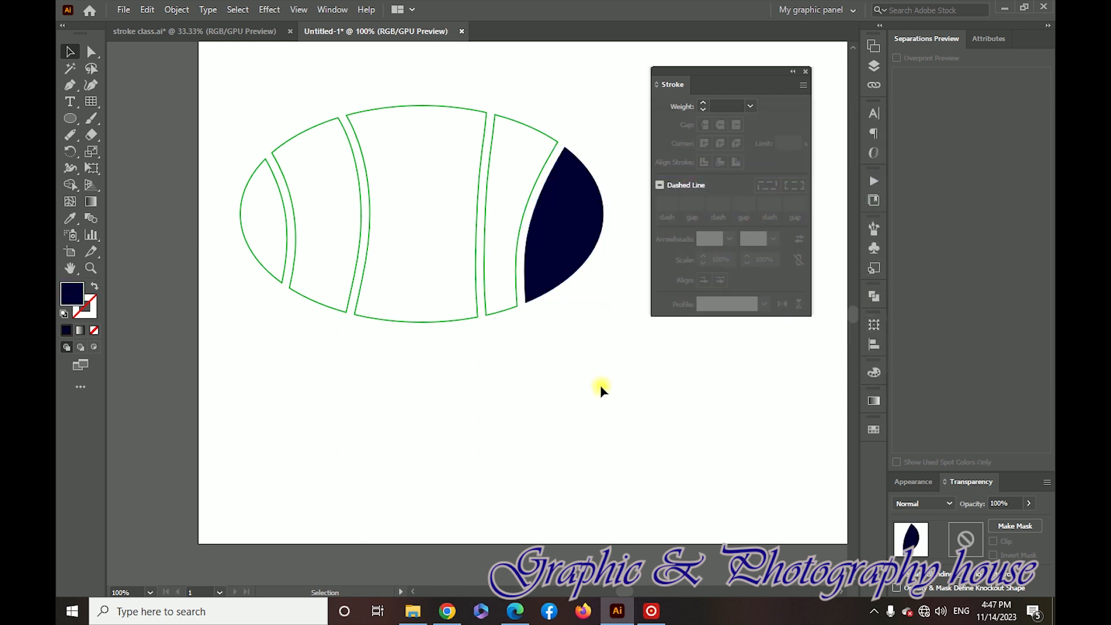
- Fill the second piece from the ellipse's right end with the web color 003366 and no stroke
click(517, 282)
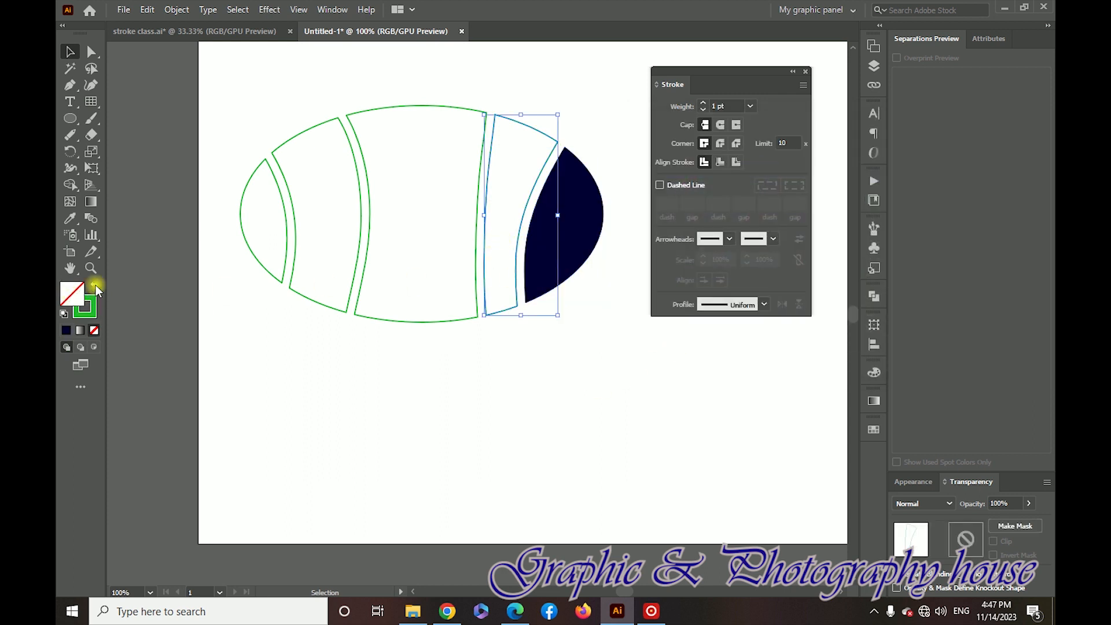
click(94, 286)
double_click(72, 294)
drag(832, 284, 848, 226)
click(797, 251)
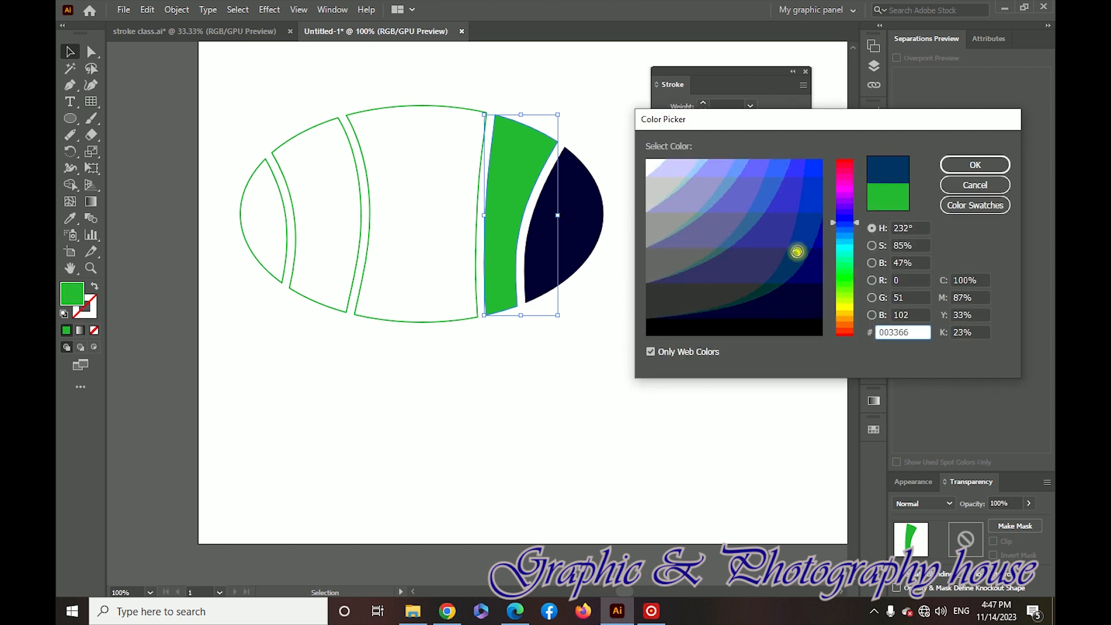
click(975, 165)
- Fill the ellipse's middle piece with the web color 333399 and no stroke
click(477, 294)
click(92, 288)
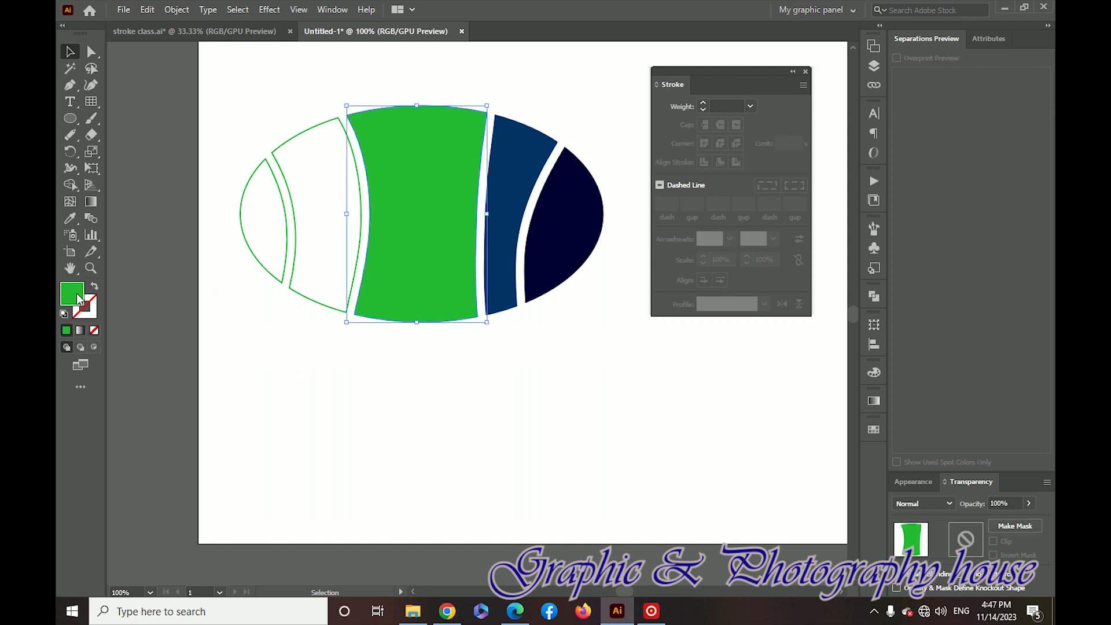
double_click(72, 293)
click(847, 284)
drag(846, 285, 848, 222)
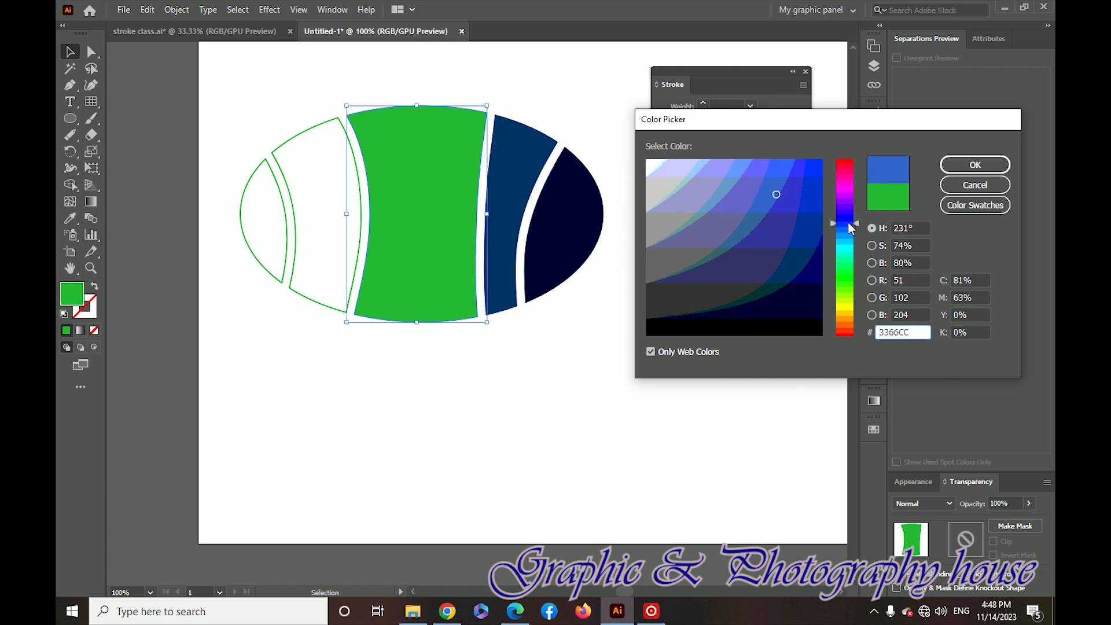
click(765, 258)
click(975, 164)
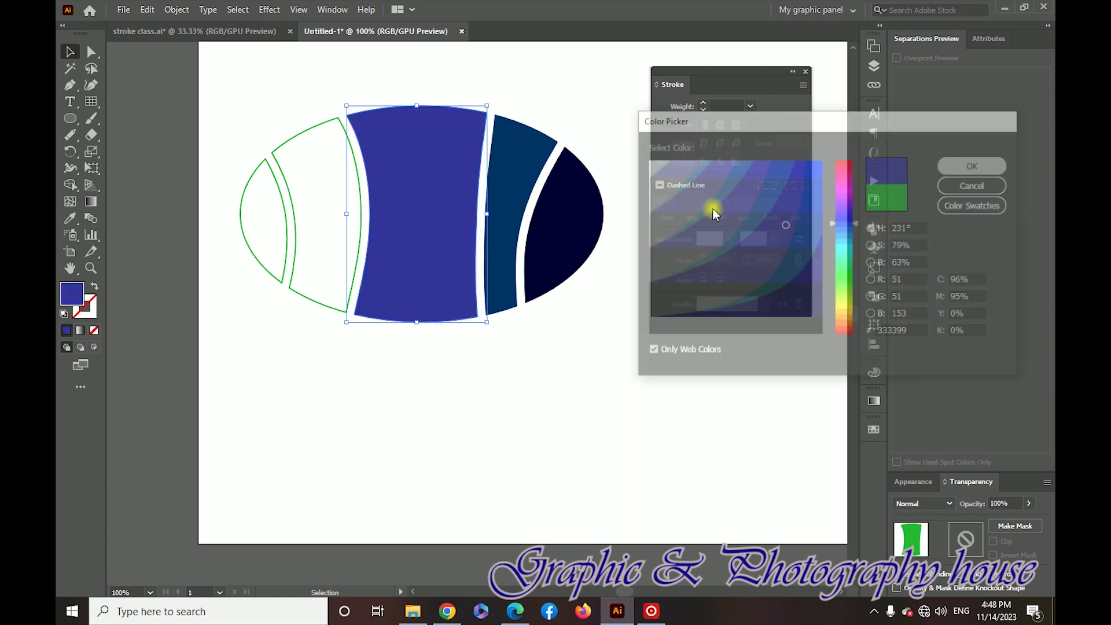
- Fill the second piece from the ellipse's left end with the web color 3366CC and no stroke
click(354, 277)
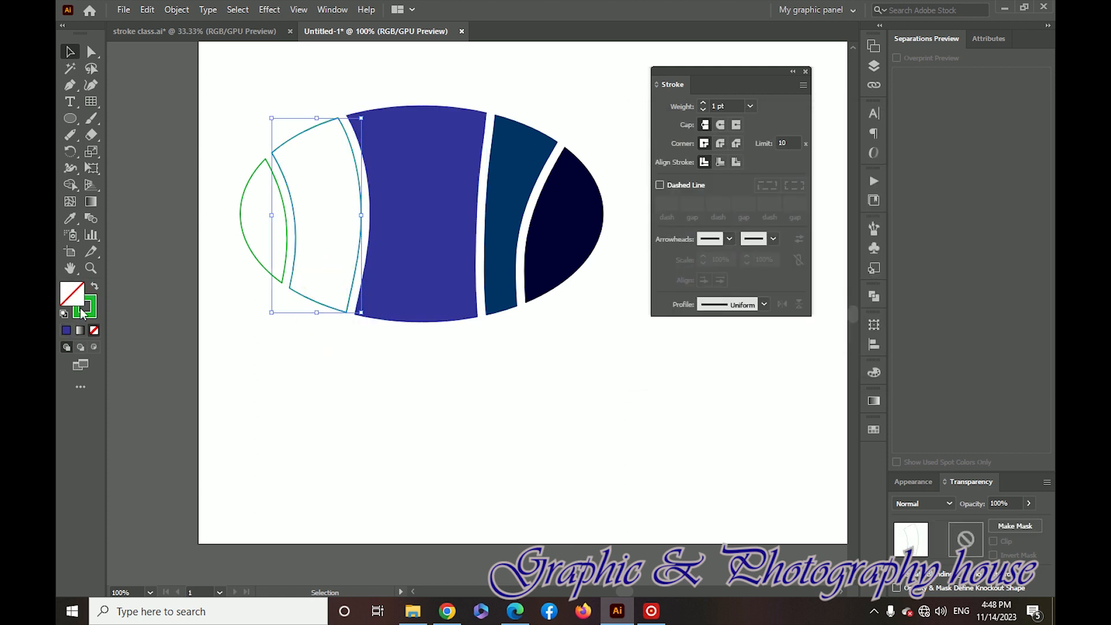
click(93, 287)
double_click(72, 293)
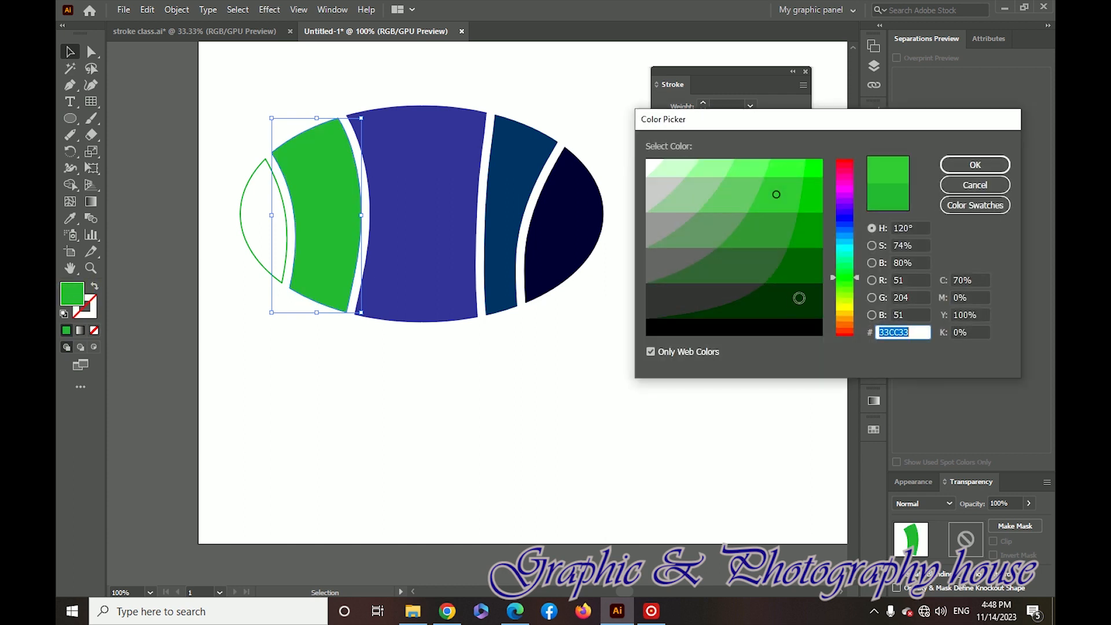
drag(842, 282, 848, 230)
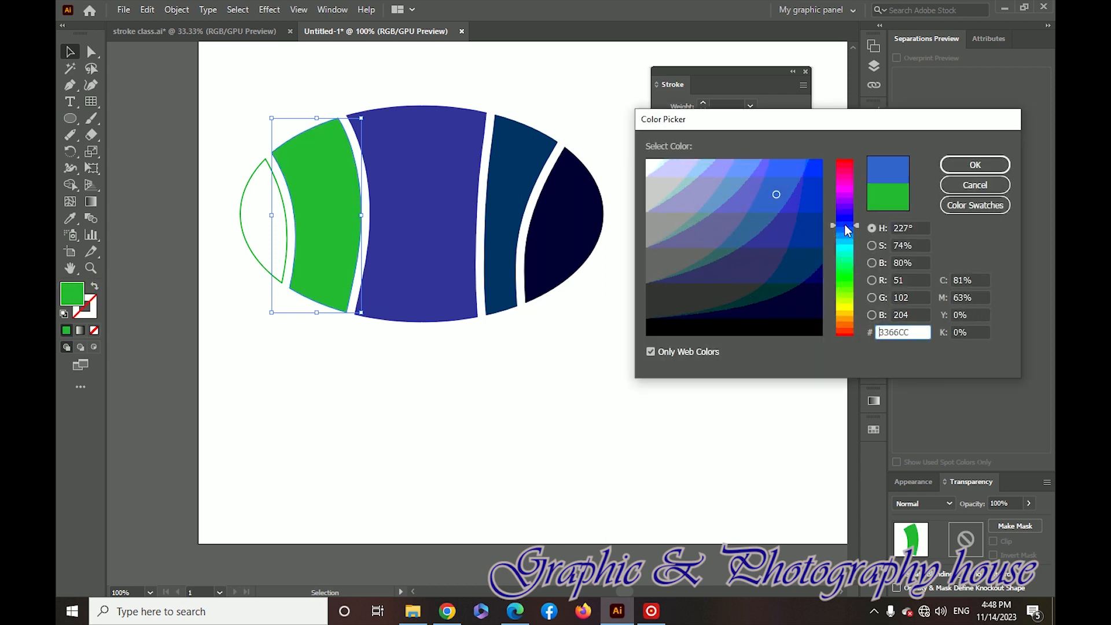
click(781, 190)
click(784, 189)
click(974, 164)
- Fill the ellipse's leftmost piece with the web color 6699FF and no stroke
click(284, 286)
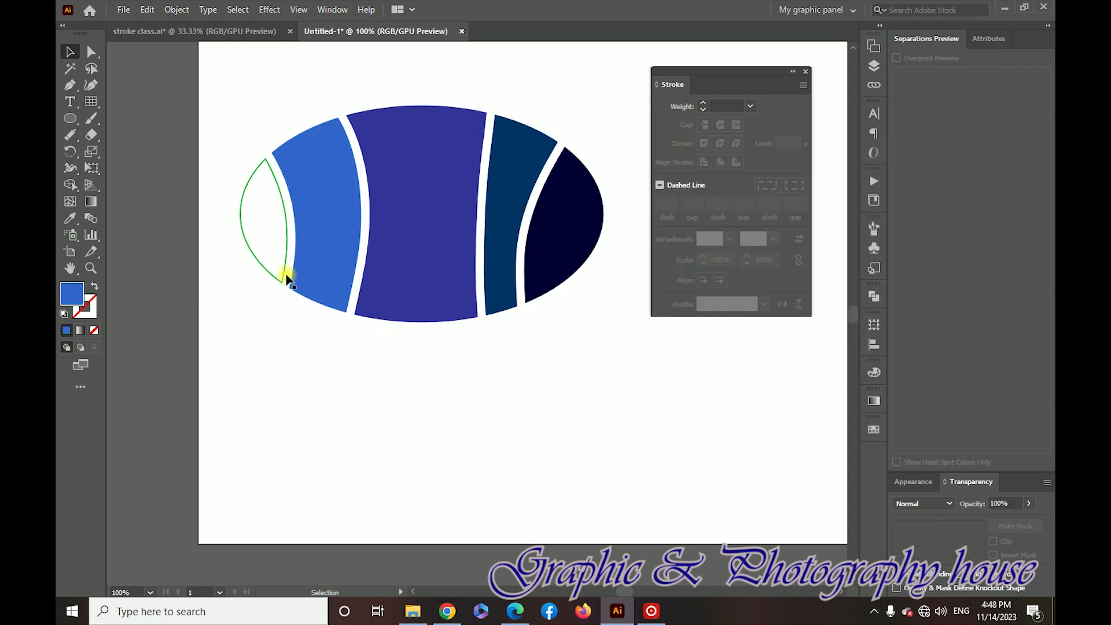
click(283, 284)
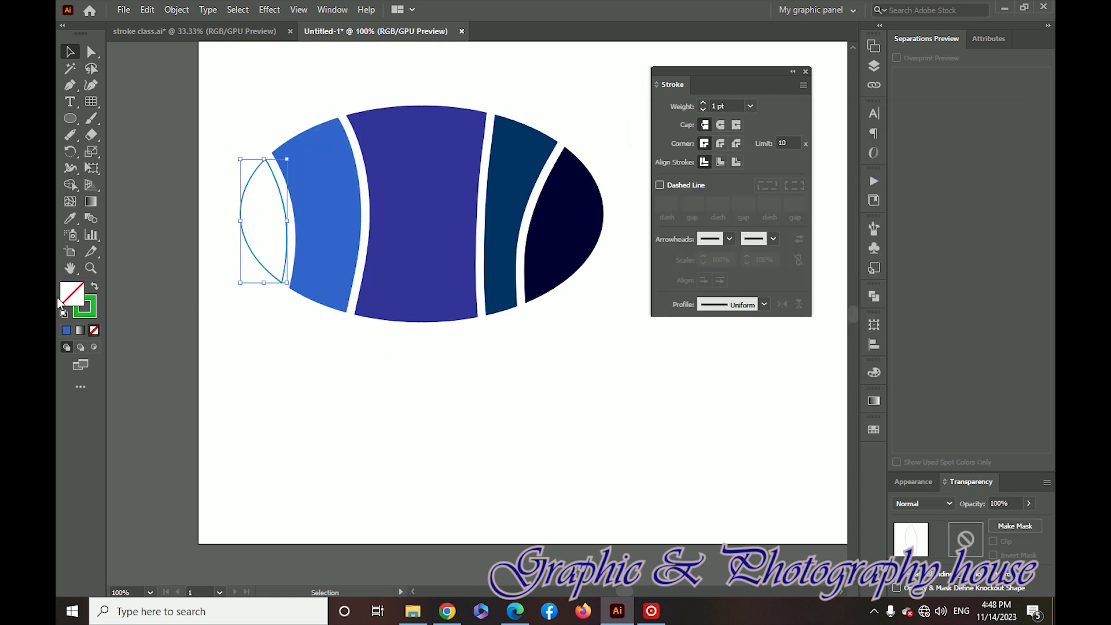
click(94, 287)
double_click(71, 293)
drag(845, 287, 853, 221)
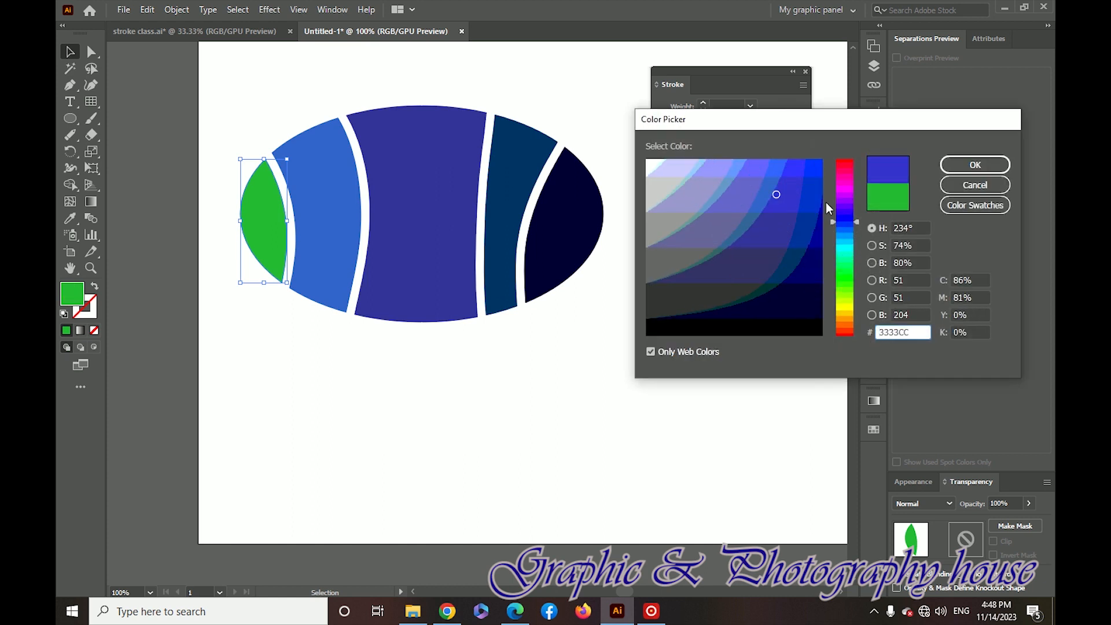
click(757, 170)
click(750, 168)
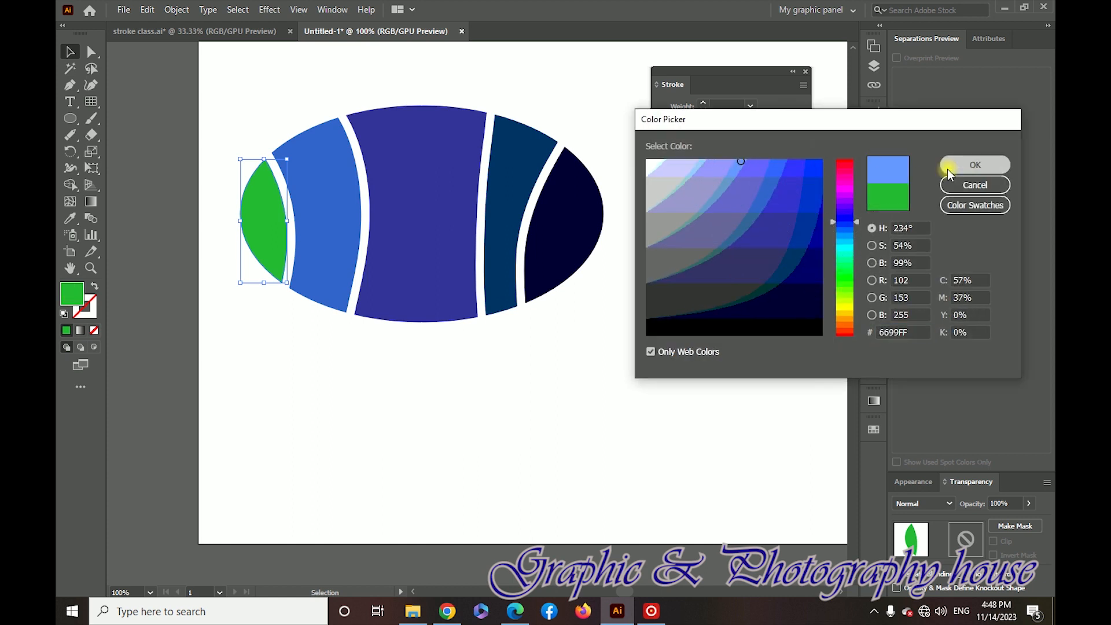
click(972, 166)
- Rotate all five ellipse pieces together to a tilted upright position and scale them down near the artboard's center
drag(230, 111, 630, 273)
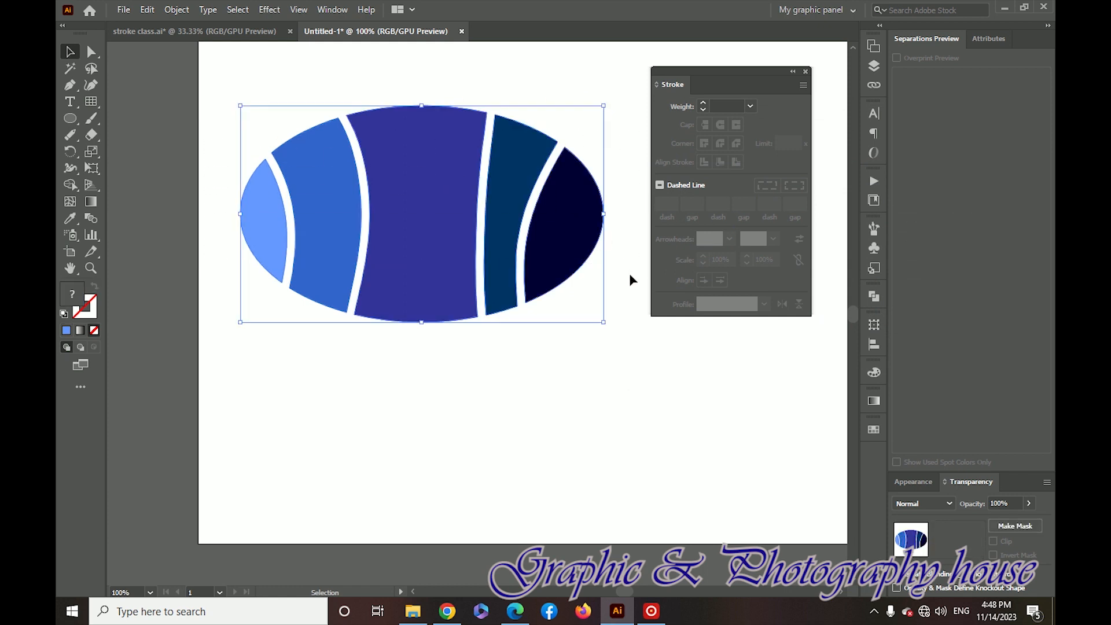
click(303, 393)
drag(633, 148, 204, 218)
drag(614, 339, 397, 305)
drag(434, 162, 469, 306)
click(537, 156)
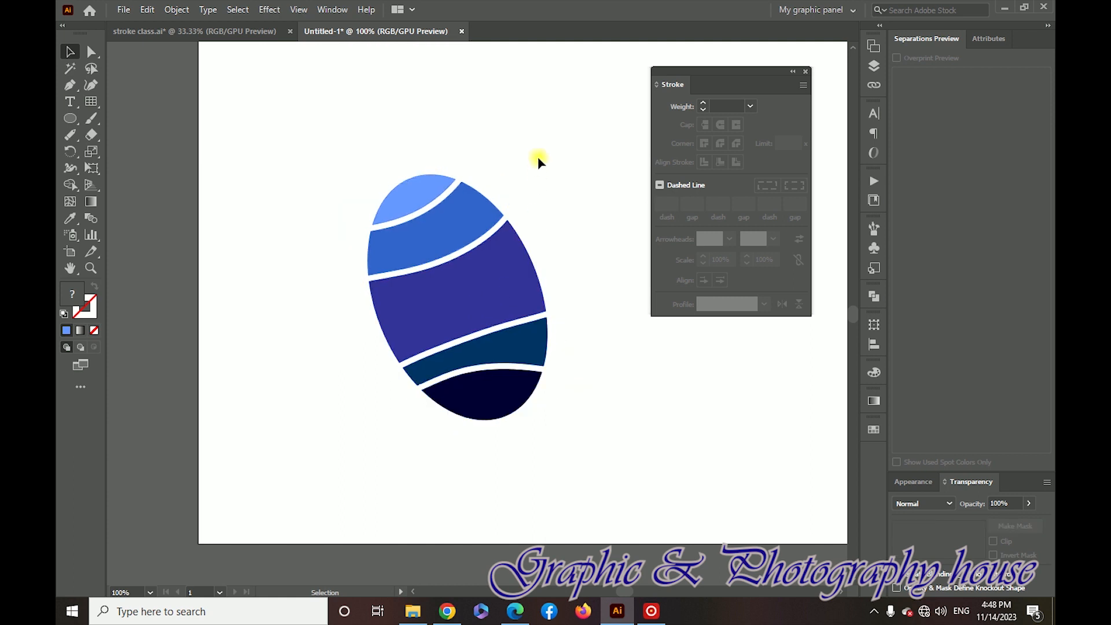
- Delete all the colored ellipse pieces from the artboard
click(491, 273)
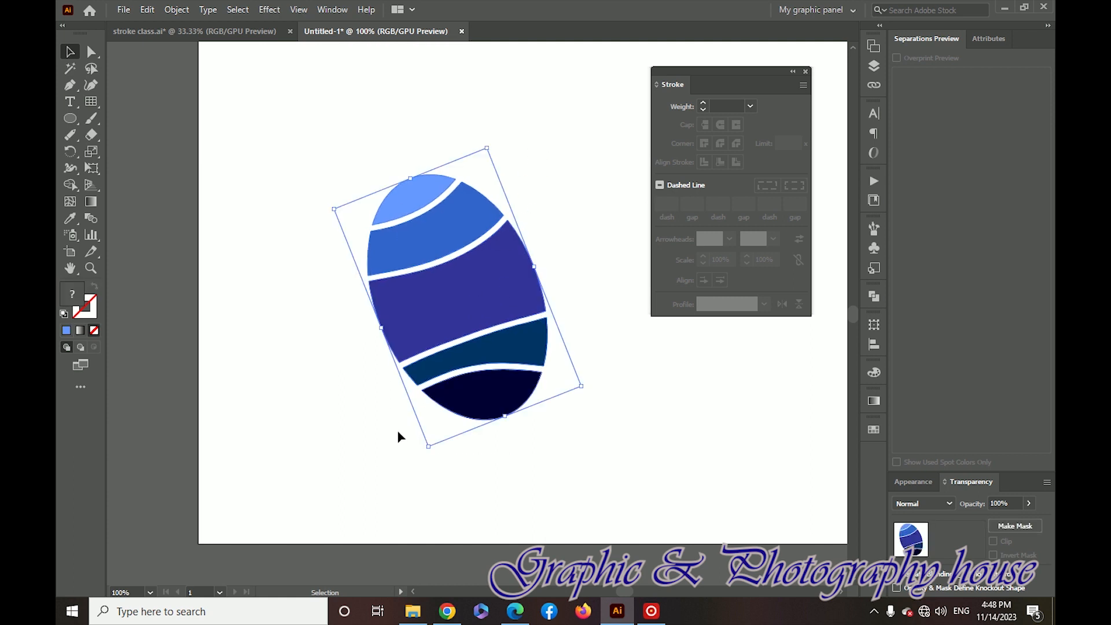
key(Delete)
drag(90, 135, 149, 166)
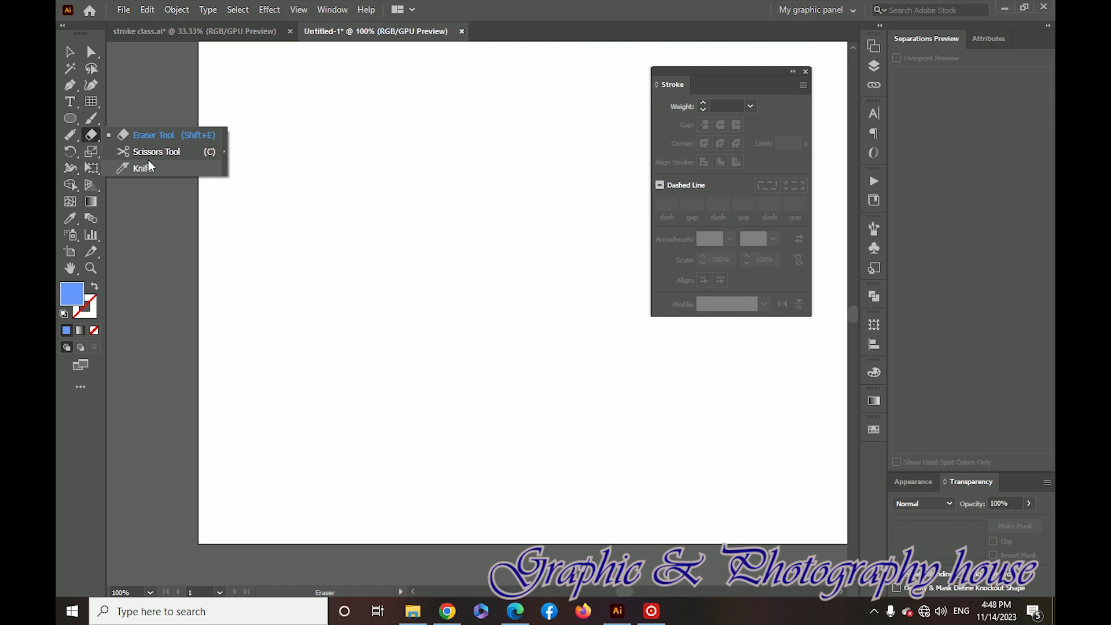
click(71, 136)
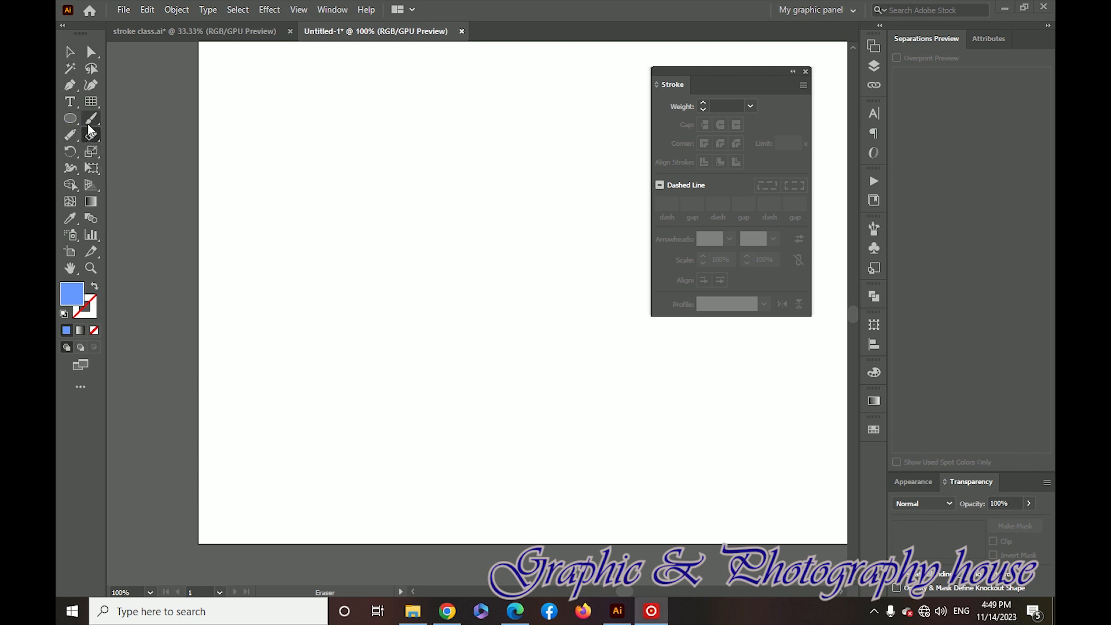
click(70, 53)
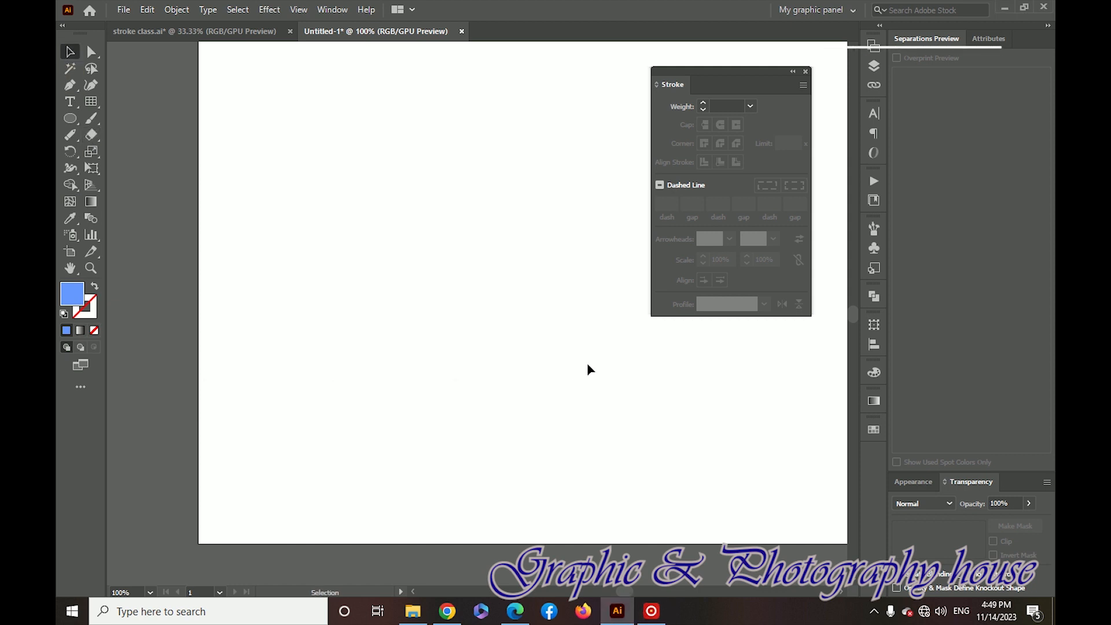